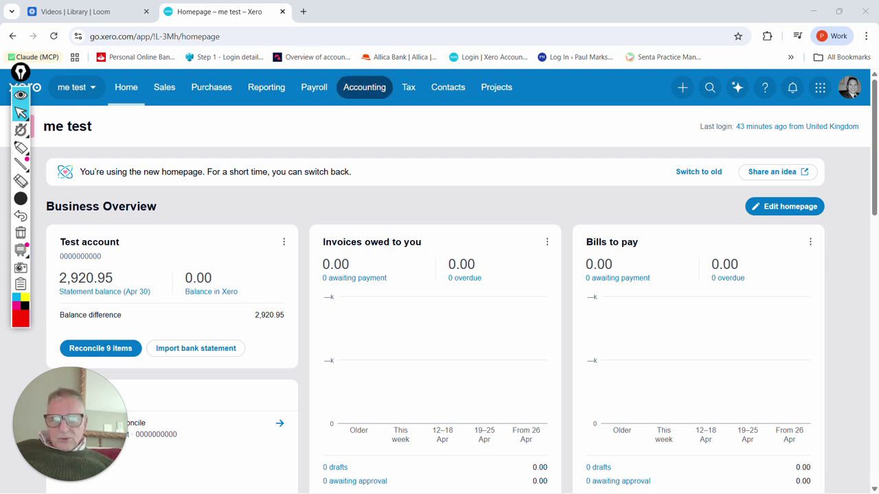
# - Open the organisation's bank accounts list
pyautogui.click(364, 87)
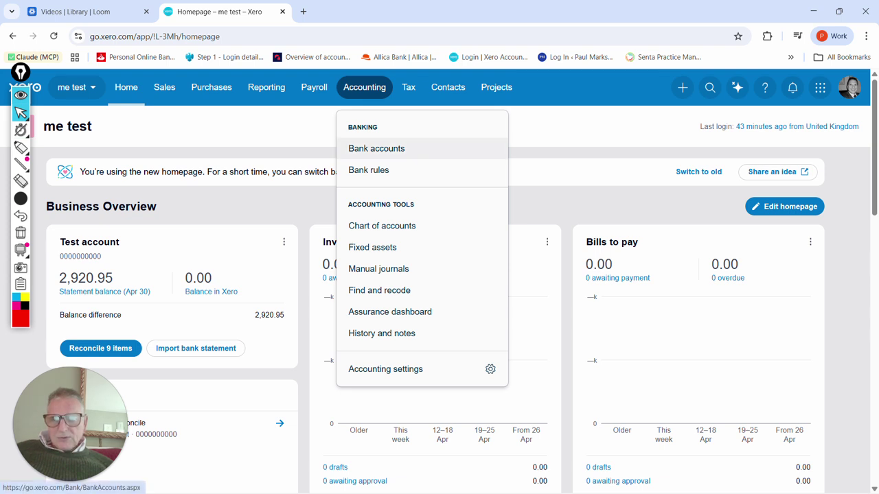
pyautogui.click(377, 149)
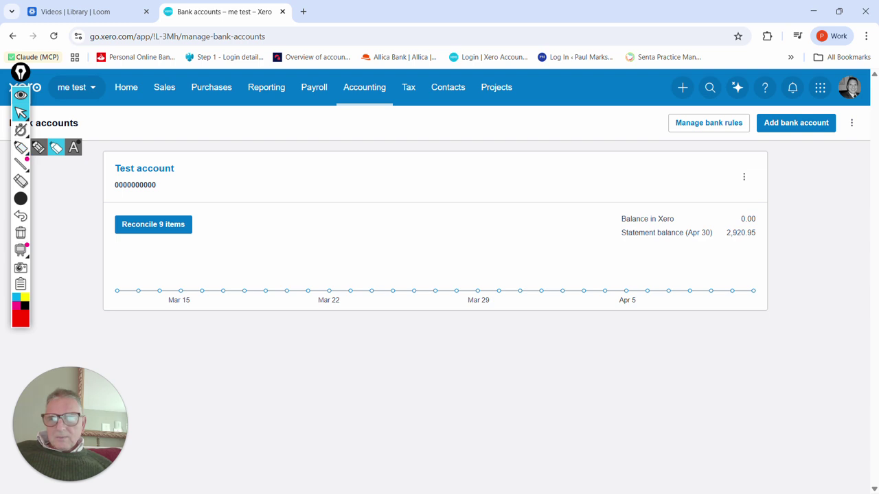
# - Highlight the Add bank account option with a red marker stroke and erase the highlight
pyautogui.click(21, 148)
pyautogui.moveTo(878, 137); pyautogui.dragTo(733, 147)
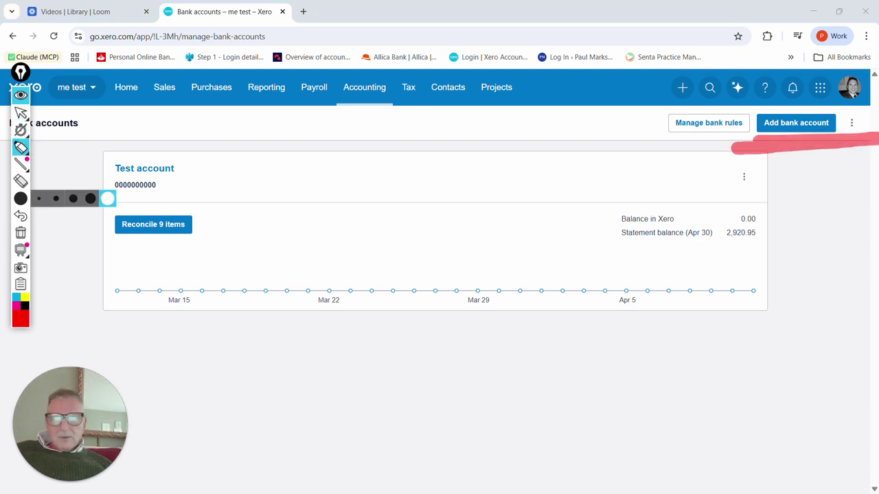
pyautogui.click(20, 181)
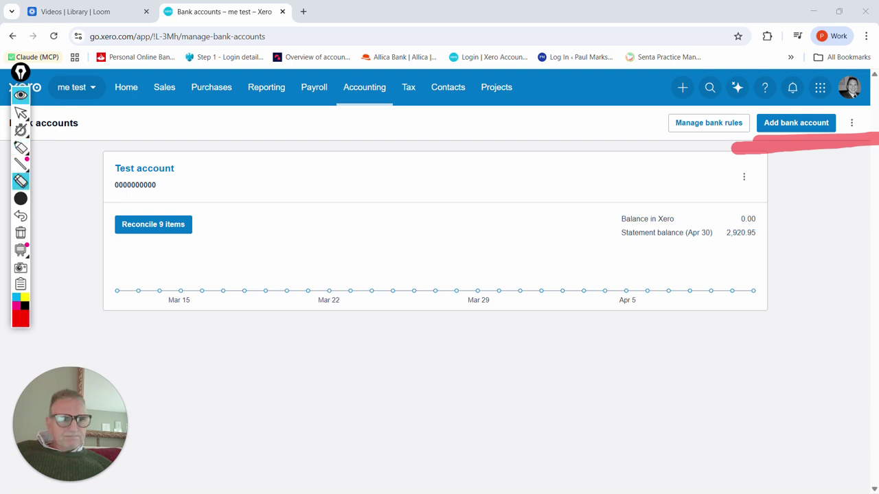
pyautogui.click(795, 143)
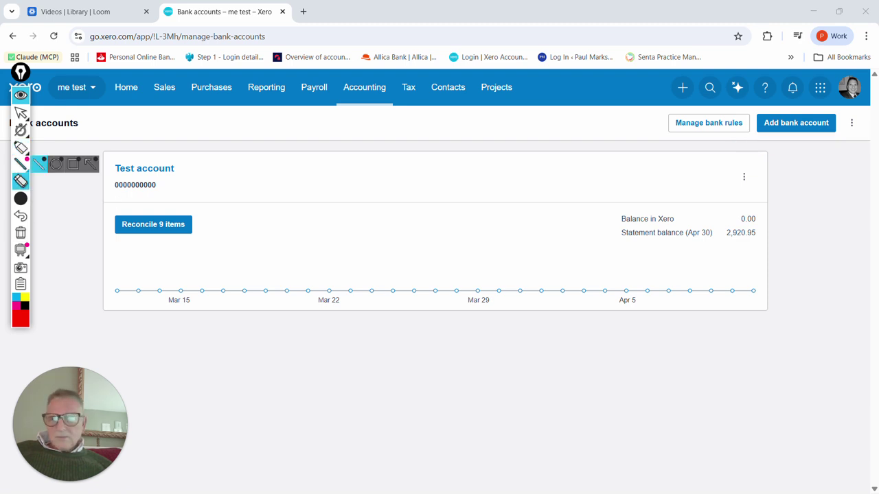
pyautogui.click(21, 114)
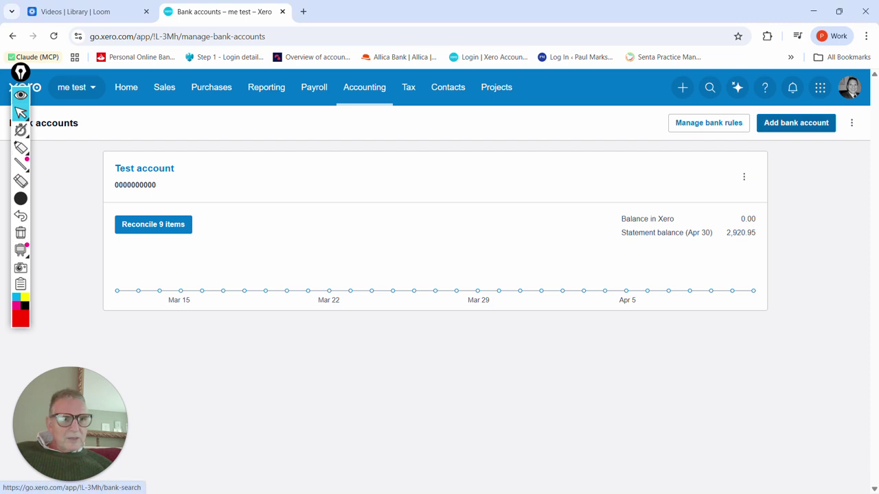
# - Start adding a bank account, look through the popular UK banks, open the Santander Business (UK) connection page and back out
pyautogui.click(796, 122)
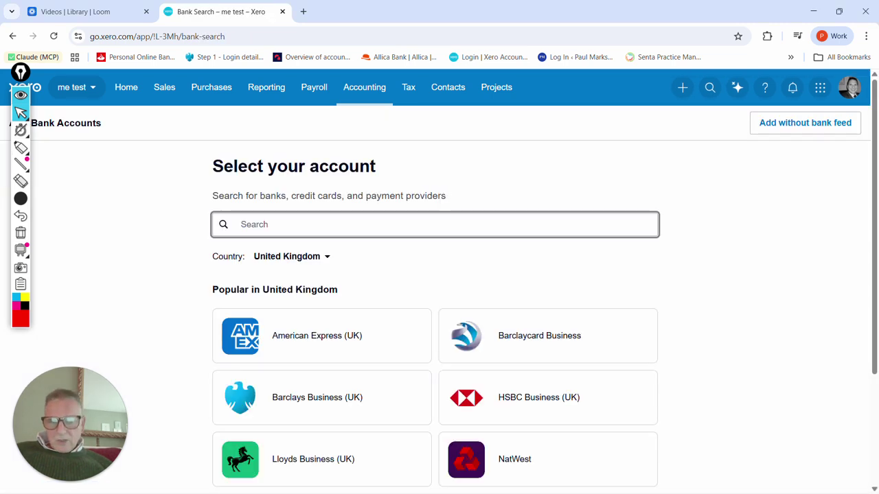
pyautogui.scroll(-3, 436, 275)
pyautogui.scroll(2, 435, 275)
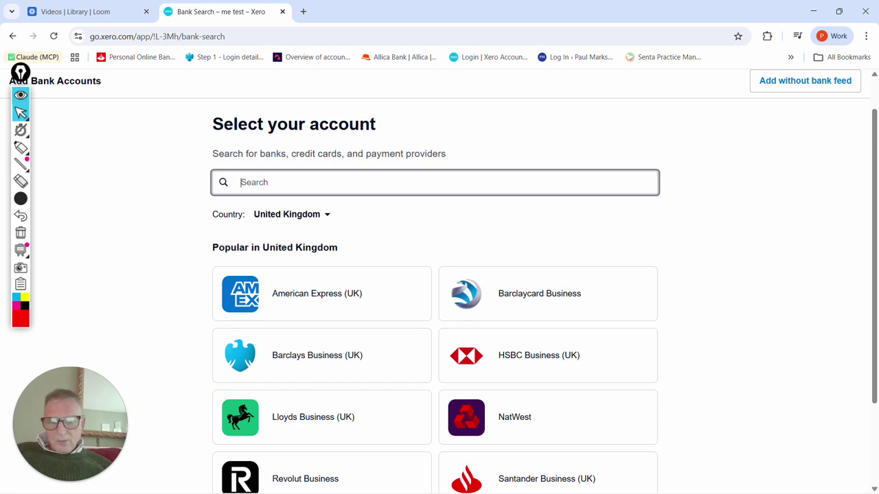
pyautogui.scroll(-2, 440, 274)
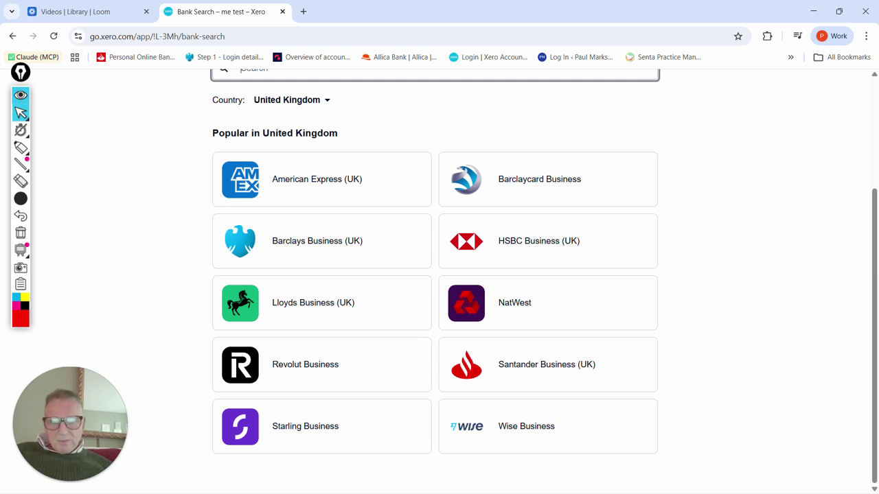
pyautogui.scroll(1, 439, 274)
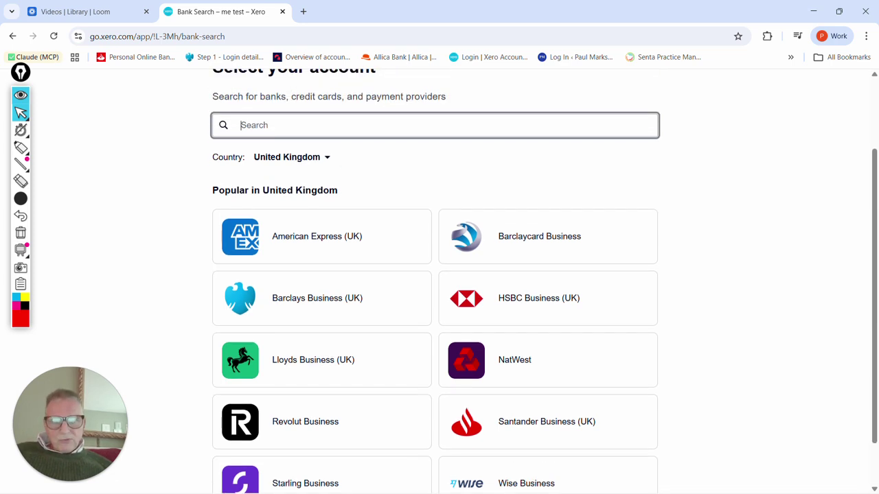
pyautogui.click(548, 421)
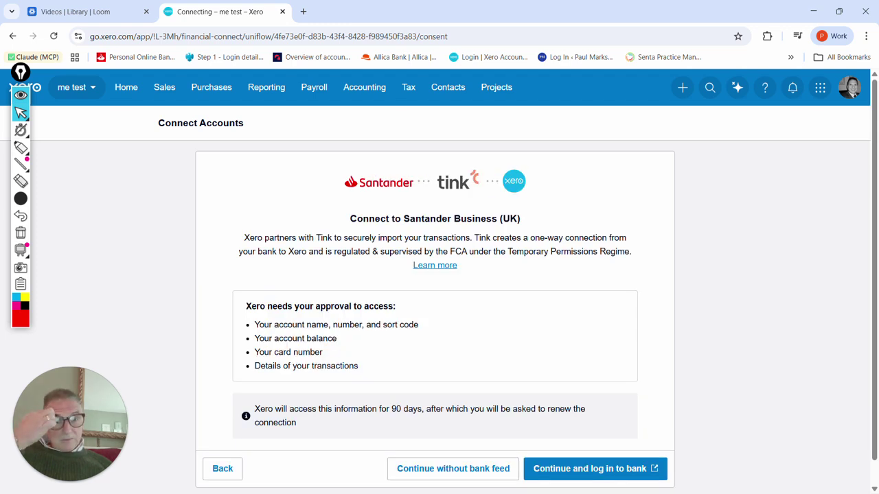
pyautogui.click(222, 469)
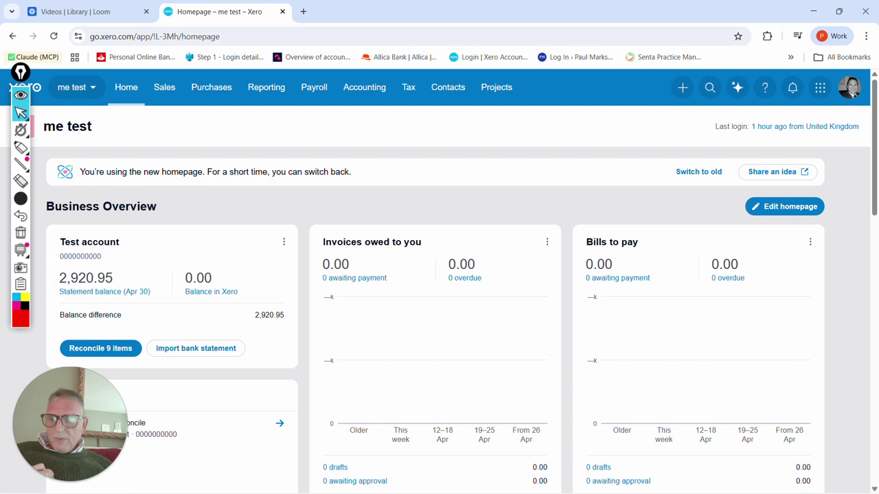
# - View the Test account's items to reconcile from the homepage tasks and return to the homepage
pyautogui.scroll(-1, 439, 275)
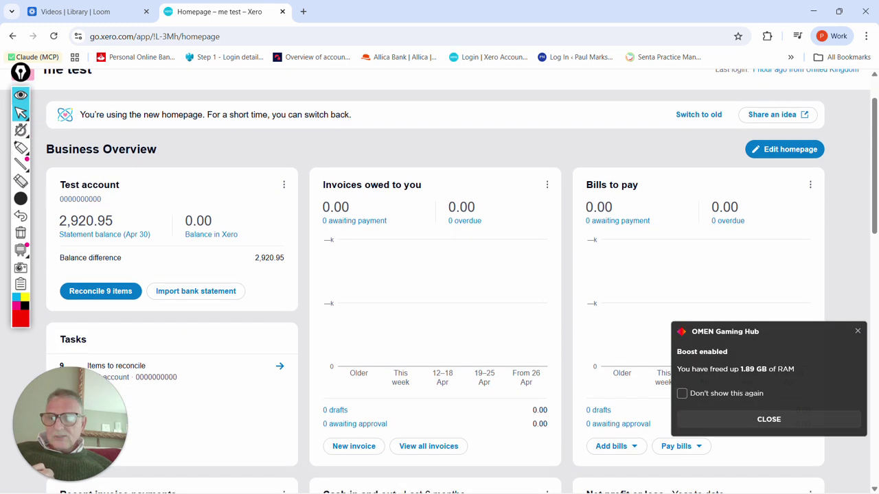
pyautogui.scroll(1, 439, 275)
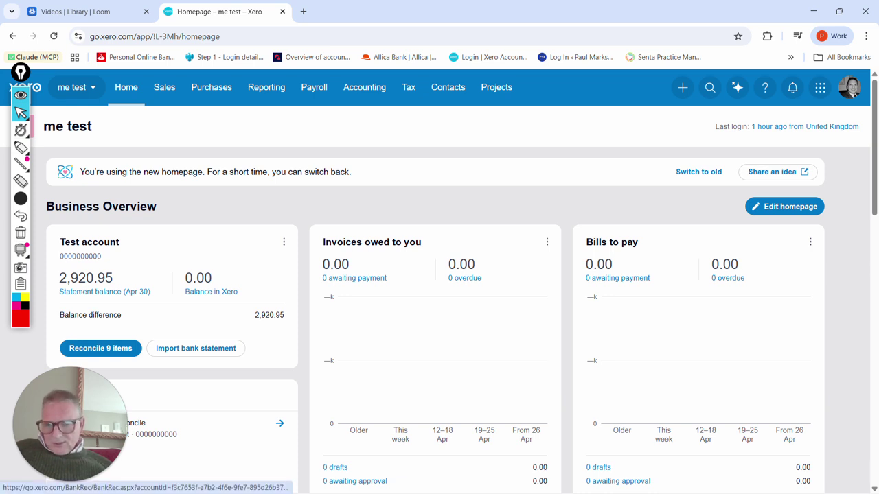
pyautogui.click(117, 424)
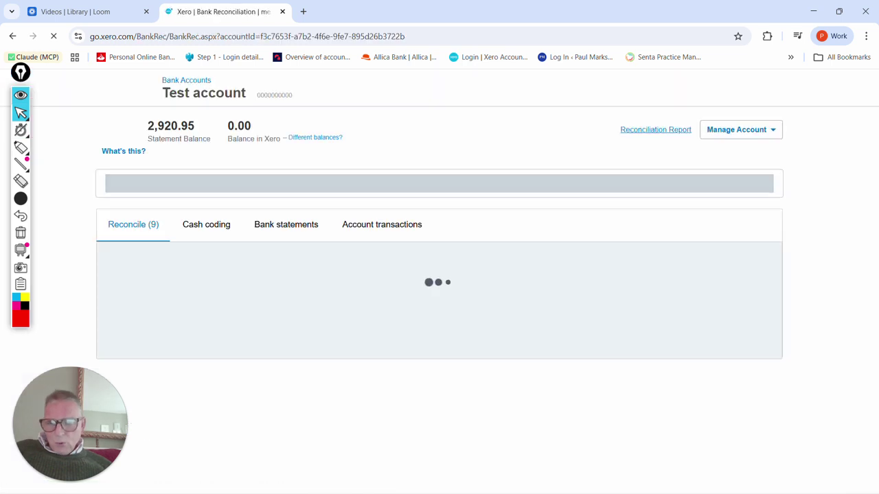
pyautogui.scroll(-1, 281, 283)
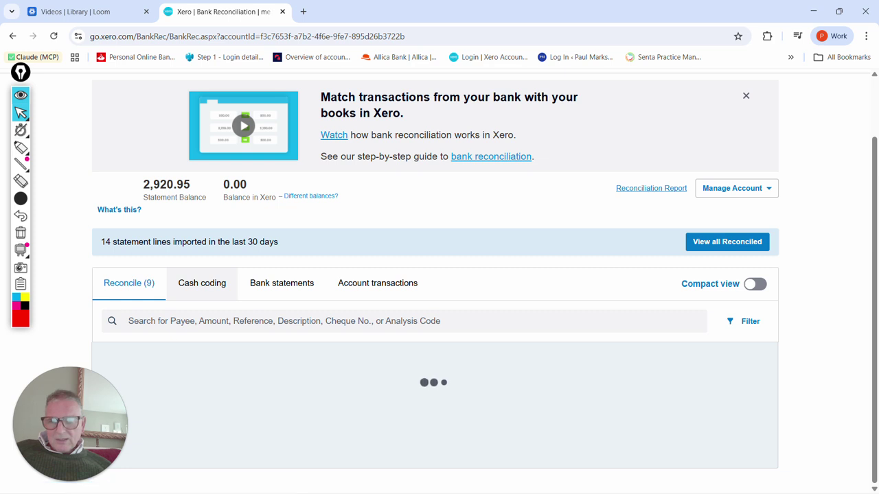
pyautogui.scroll(-1, 202, 283)
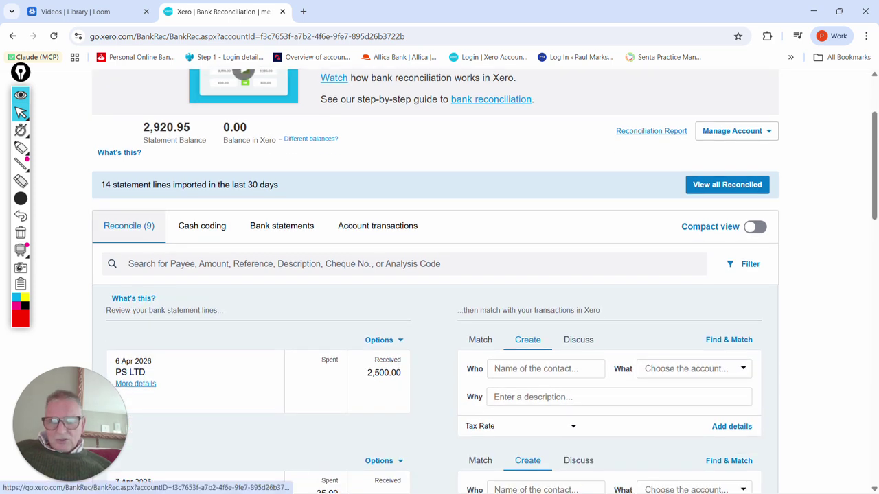
pyautogui.click(129, 226)
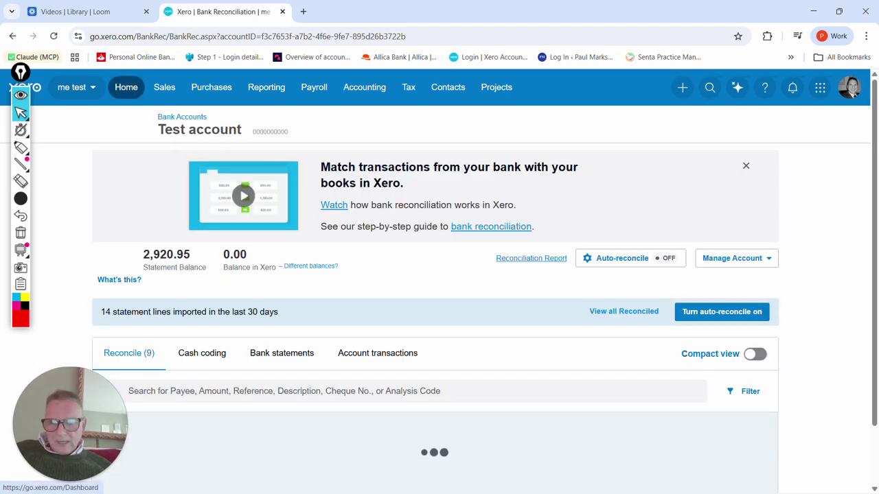
pyautogui.click(126, 87)
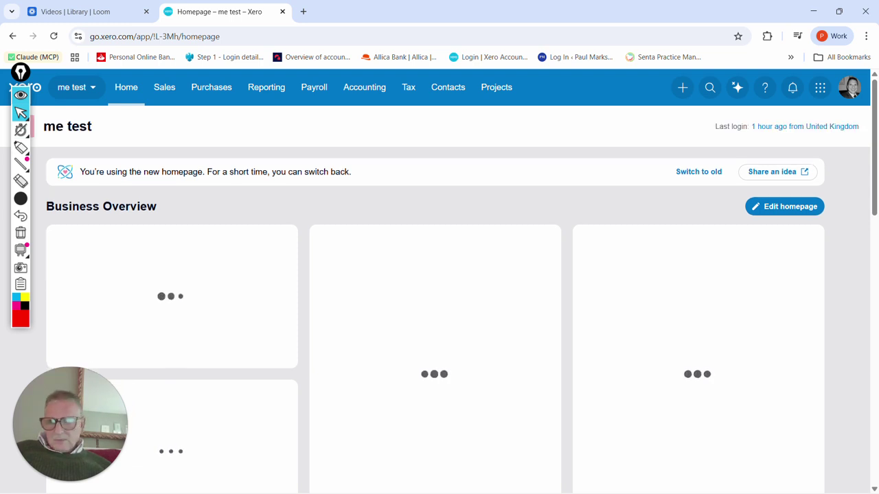
# - Open the Test account's items to reconcile from its bank account summary on the homepage
pyautogui.scroll(-3, 439, 275)
pyautogui.scroll(1, 439, 274)
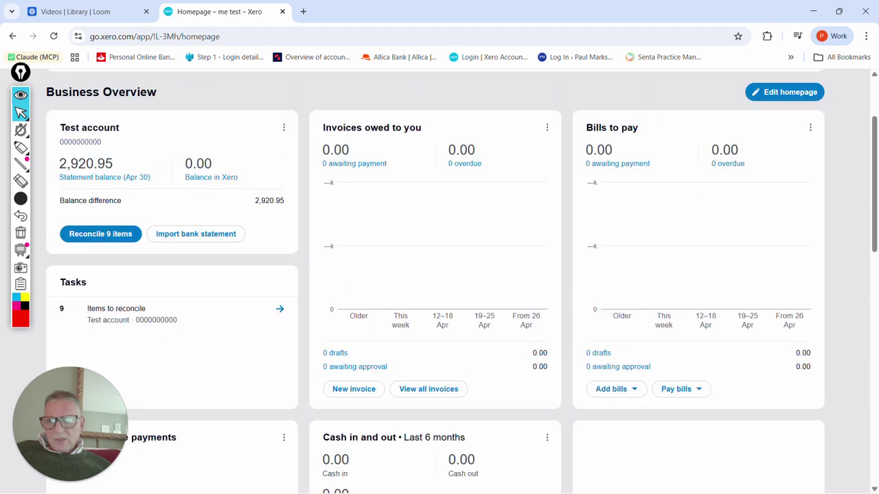
pyautogui.scroll(2, 439, 275)
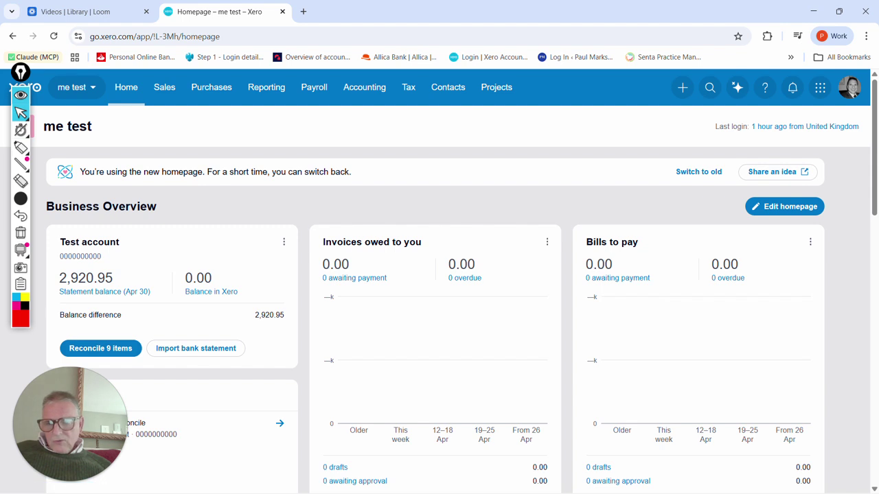
pyautogui.click(100, 349)
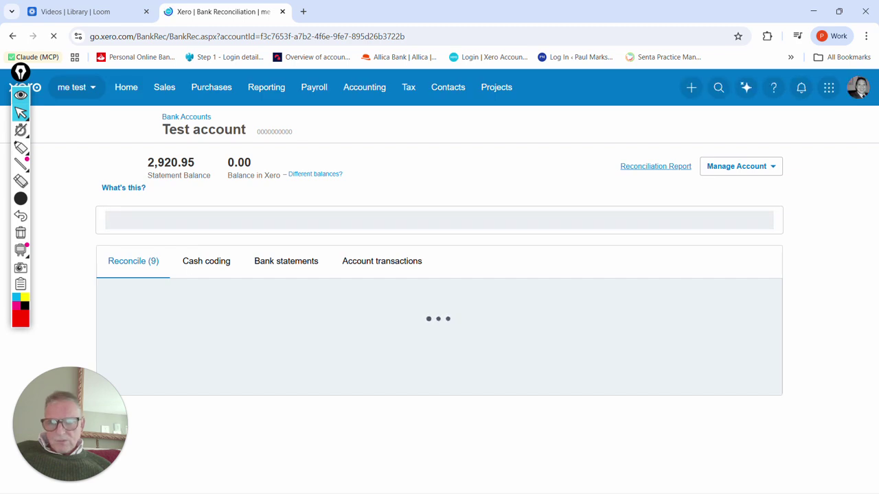
pyautogui.scroll(-1, 439, 275)
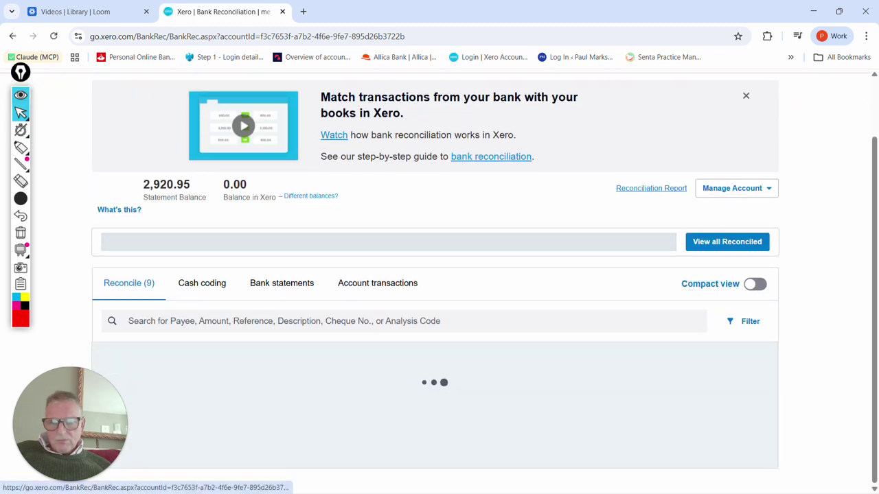
pyautogui.scroll(-3, 440, 275)
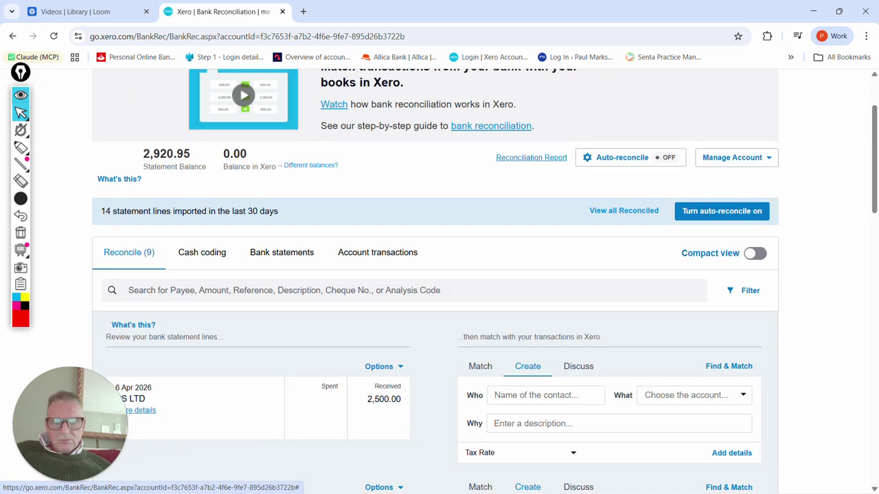
# - Mark both sides of the bank statement lines with red highlighter strokes and erase the marks
pyautogui.moveTo(21, 147)
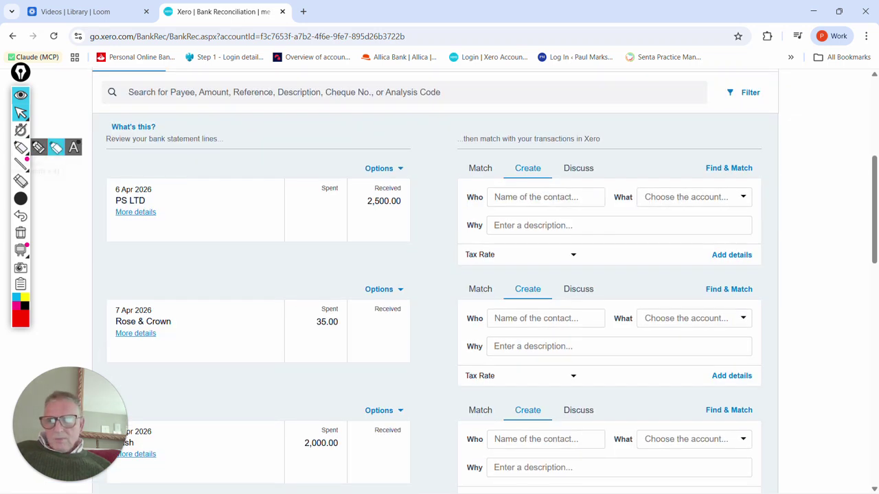
pyautogui.click(55, 147)
pyautogui.moveTo(96, 167); pyautogui.dragTo(98, 368)
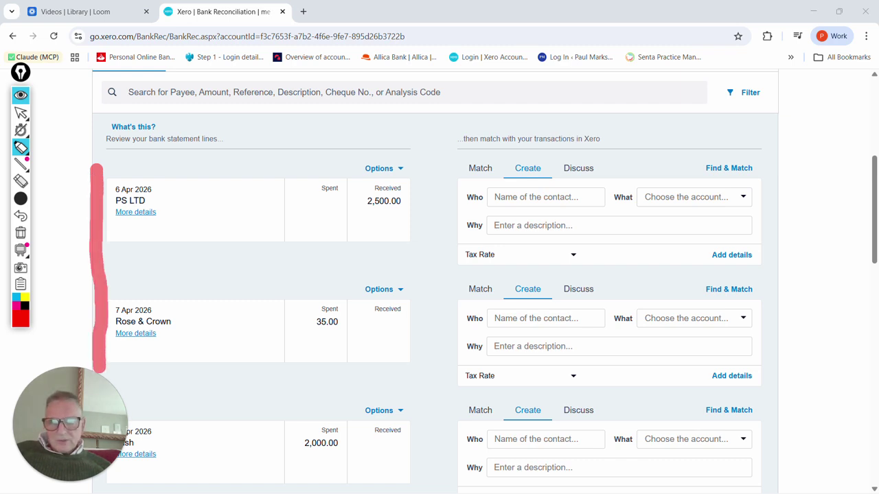
pyautogui.moveTo(418, 166); pyautogui.dragTo(413, 429)
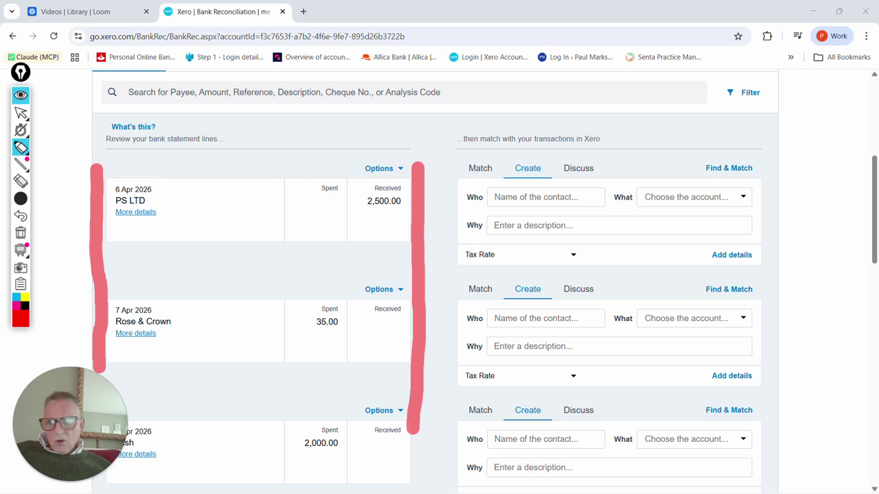
pyautogui.click(21, 180)
pyautogui.click(98, 268)
pyautogui.click(415, 296)
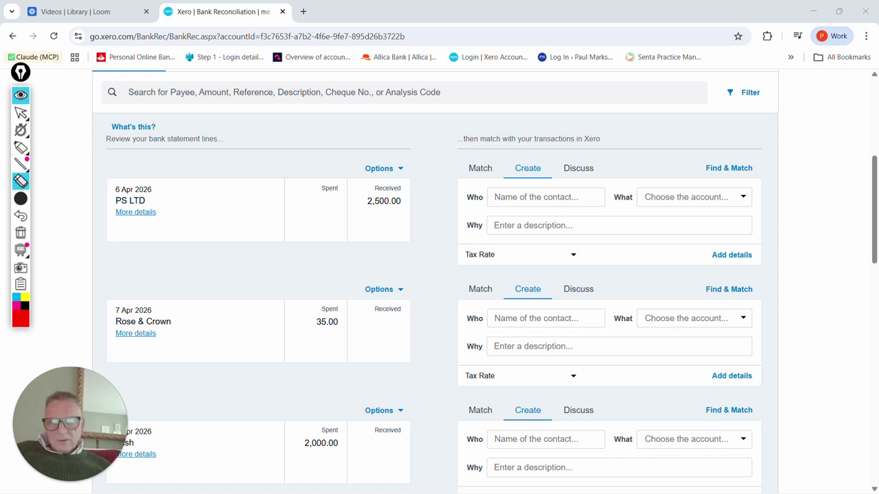
pyautogui.click(21, 114)
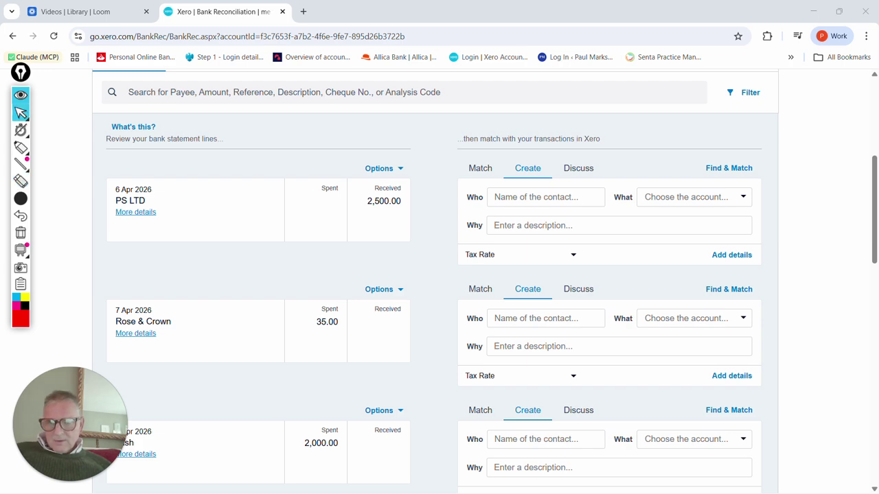
# - Examine the Test account's unreconciled statement lines, with their payees, amounts and suggested contact and account entries
pyautogui.scroll(-6, 440, 281)
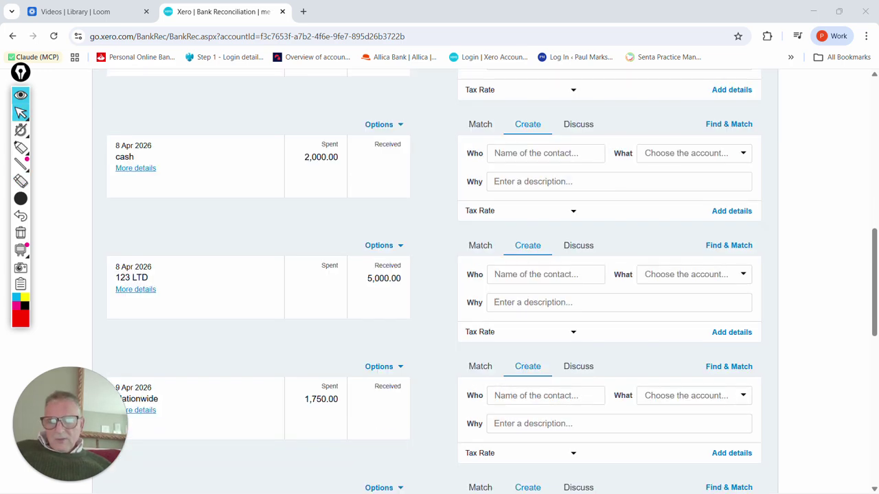
pyautogui.scroll(-5, 440, 281)
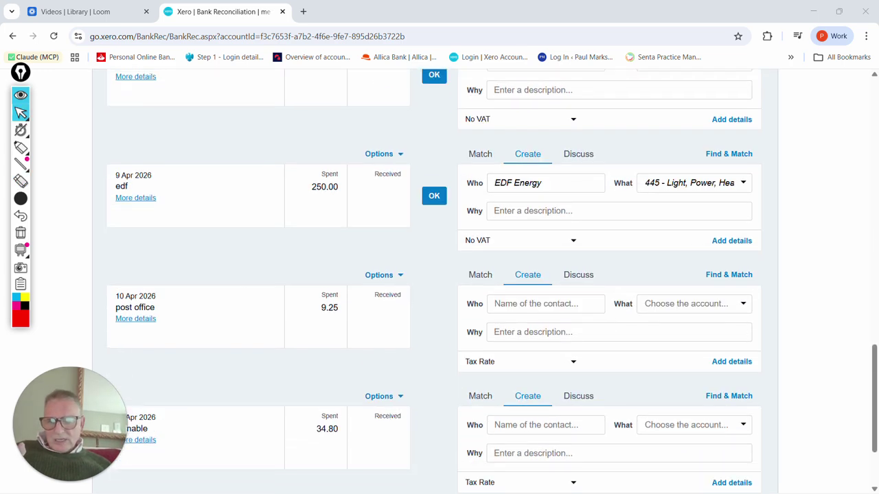
pyautogui.scroll(-2, 440, 281)
pyautogui.scroll(7, 439, 281)
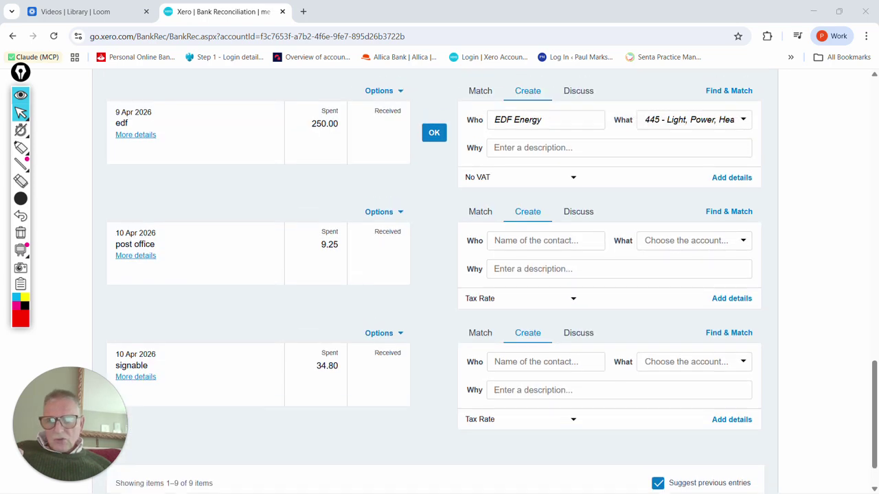
pyautogui.scroll(7, 440, 281)
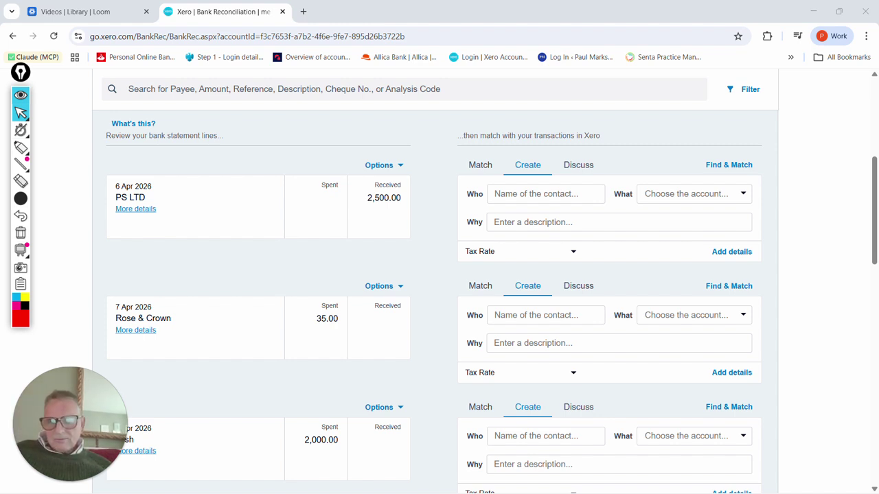
pyautogui.scroll(-1, 439, 275)
pyautogui.scroll(2, 440, 275)
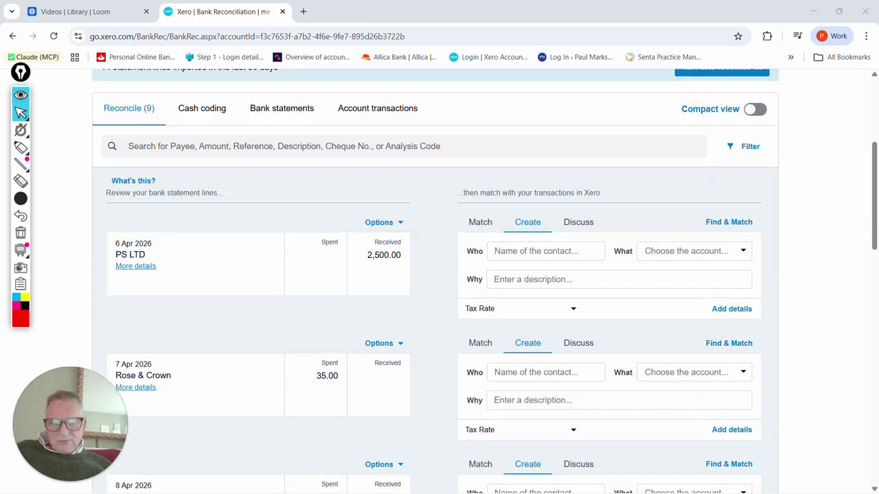
pyautogui.scroll(-5, 439, 274)
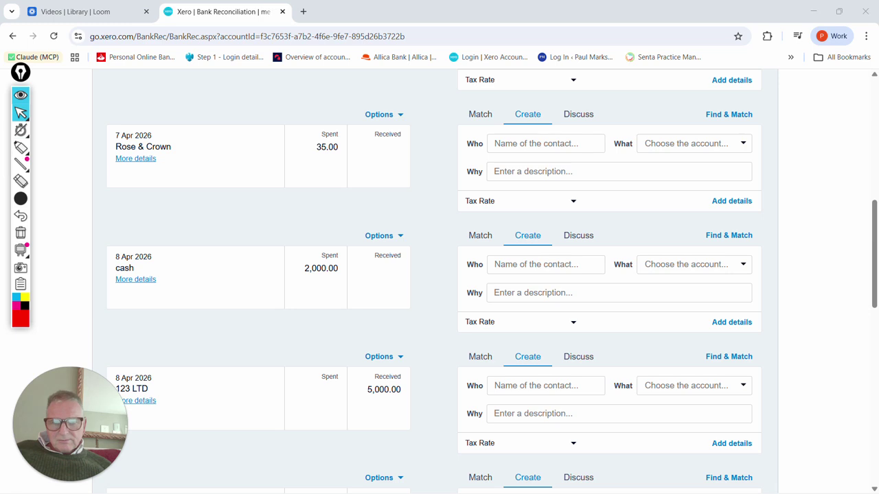
# - Enter PS Ltd as a new contact for the 6 Apr PS LTD receipt of 2,500.00
pyautogui.scroll(2, 439, 275)
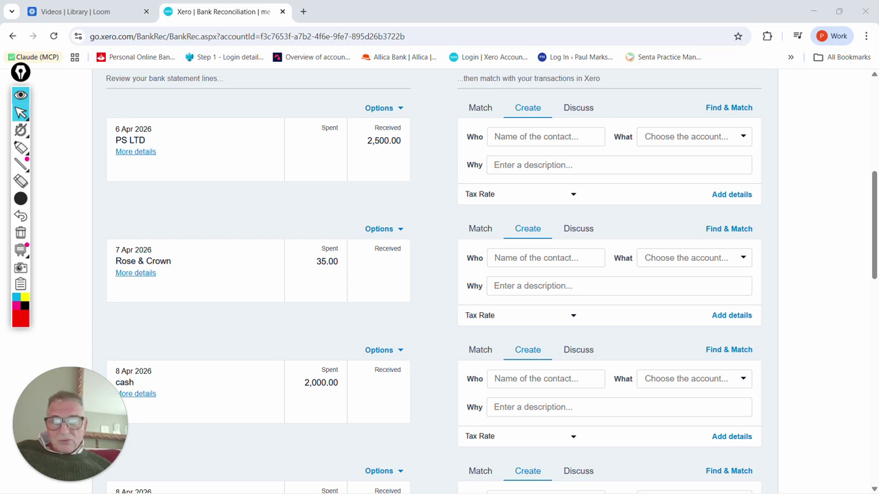
pyautogui.scroll(-1, 439, 274)
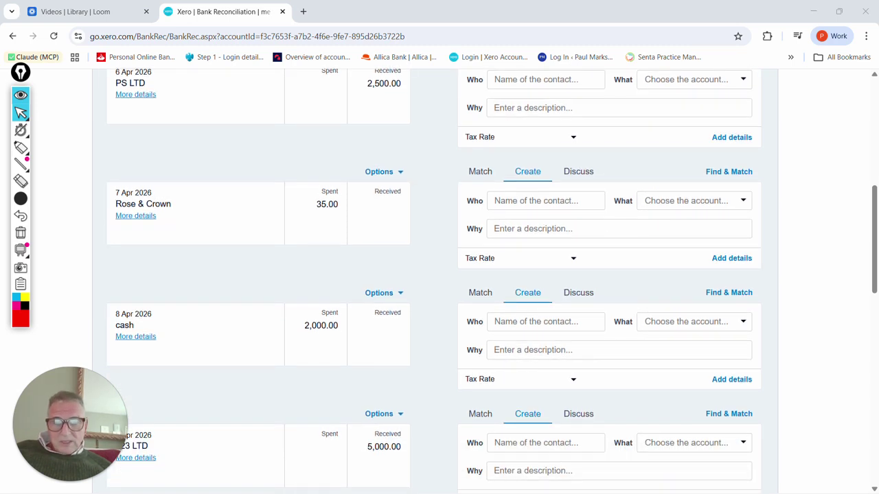
pyautogui.scroll(2, 439, 275)
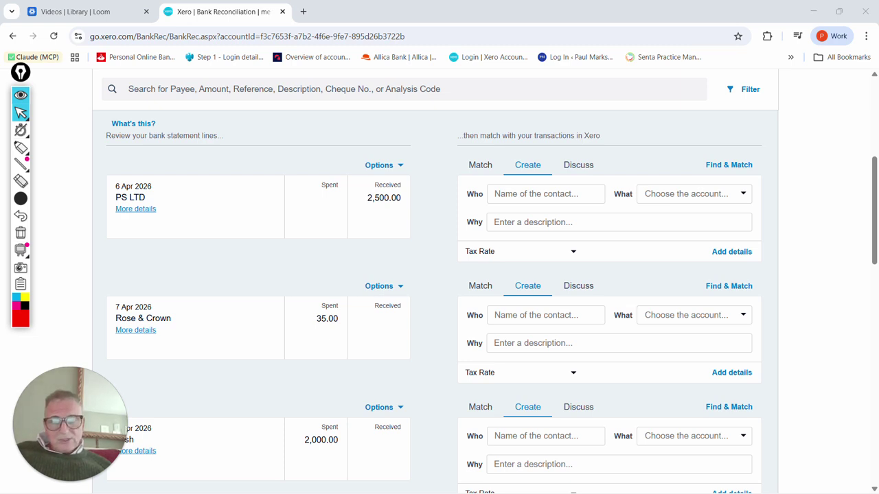
pyautogui.scroll(-4, 440, 275)
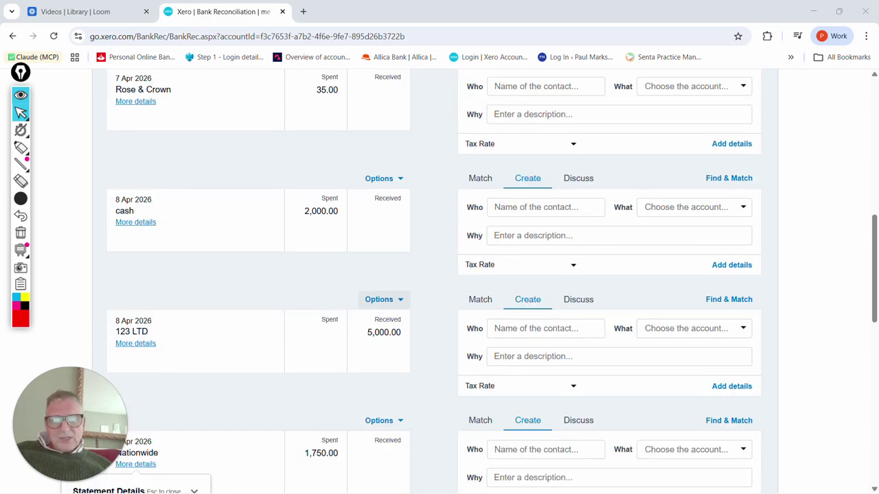
pyautogui.scroll(5, 440, 274)
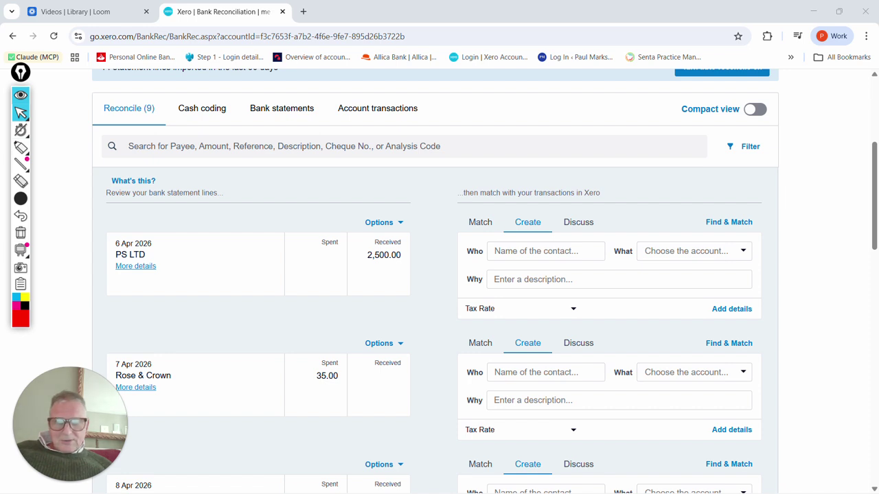
pyautogui.click(536, 251)
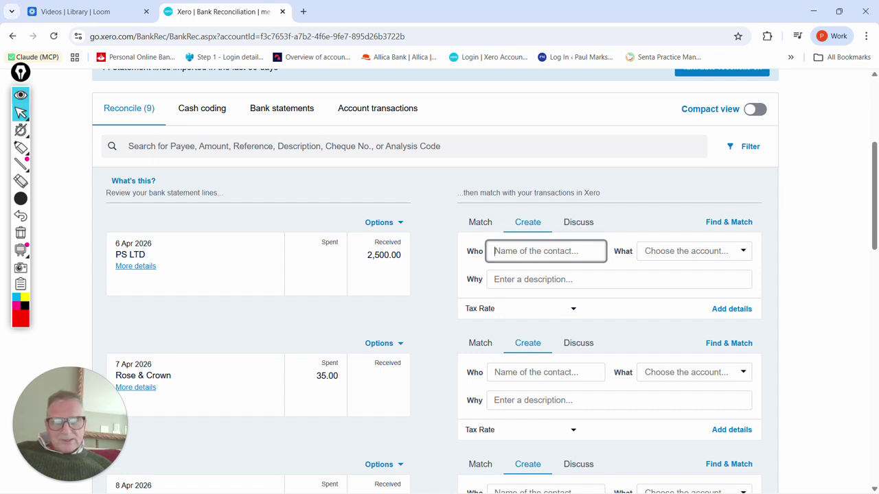
pyautogui.write('PS')
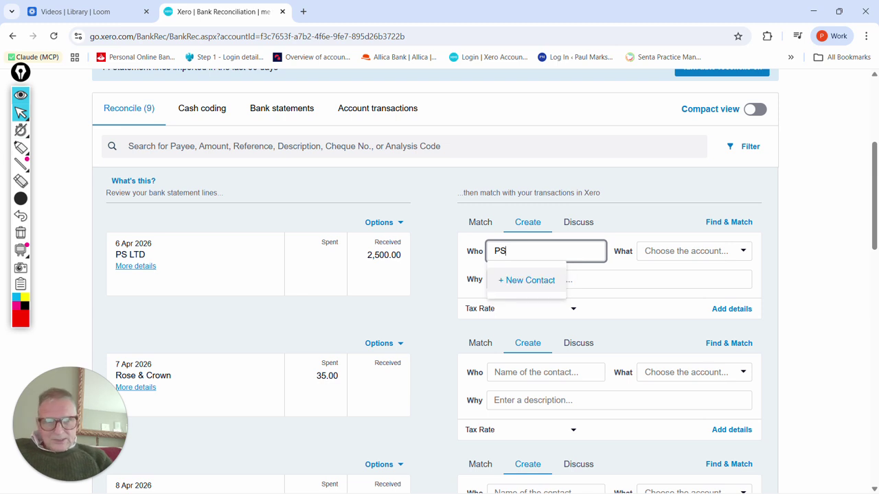
pyautogui.write(' Ltd')
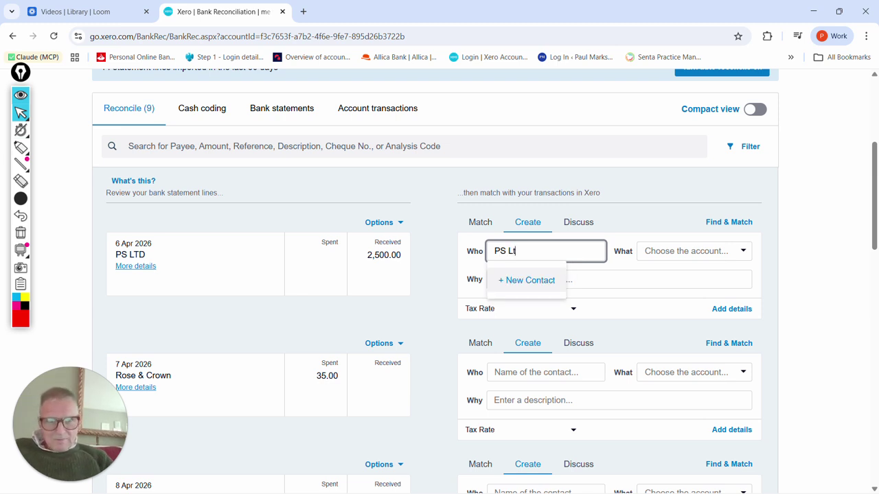
pyautogui.press('Tab')
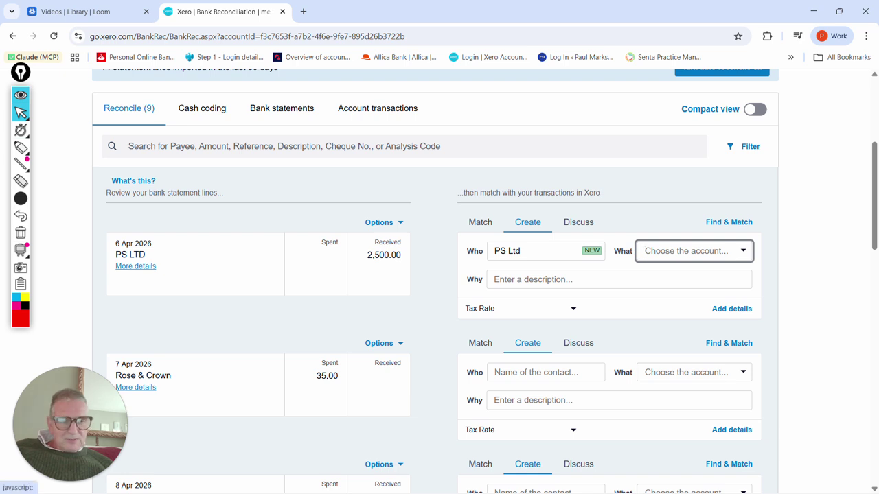
# - Code the PS LTD receipt to account 200 - Sales with the description Sales and reconcile it
pyautogui.click(743, 251)
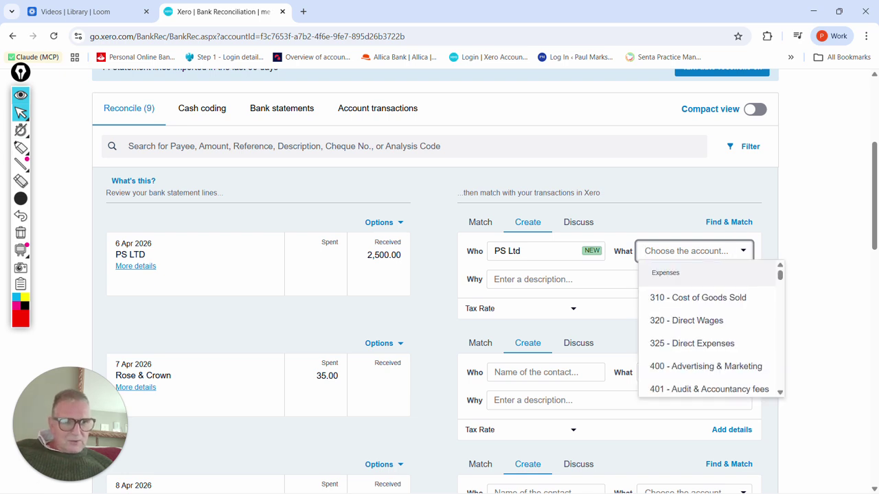
pyautogui.write('200 - Sales')
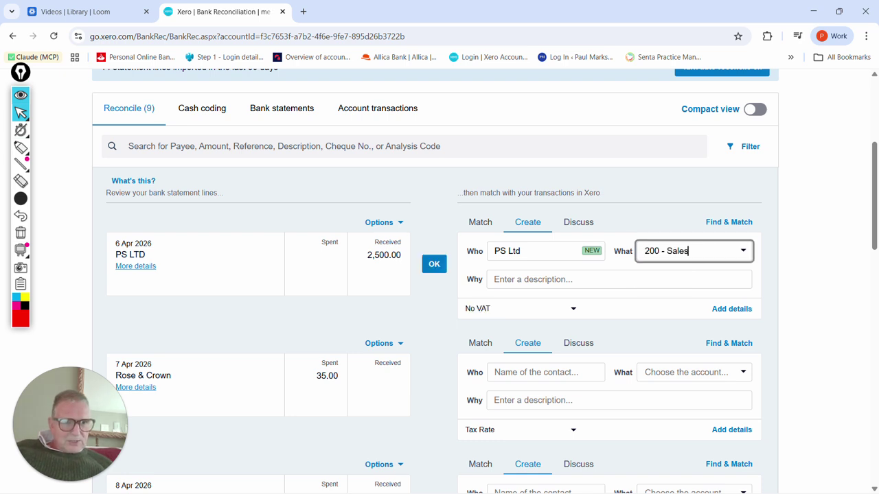
pyautogui.press('Return')
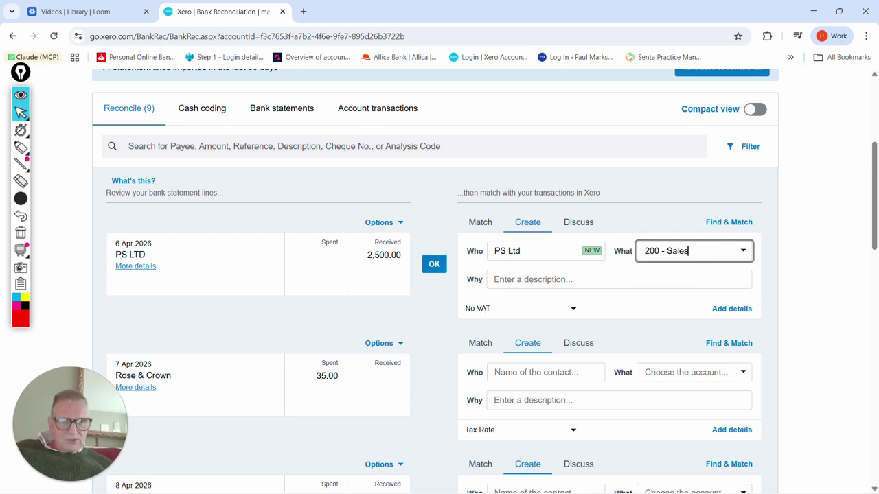
pyautogui.press('Tab')
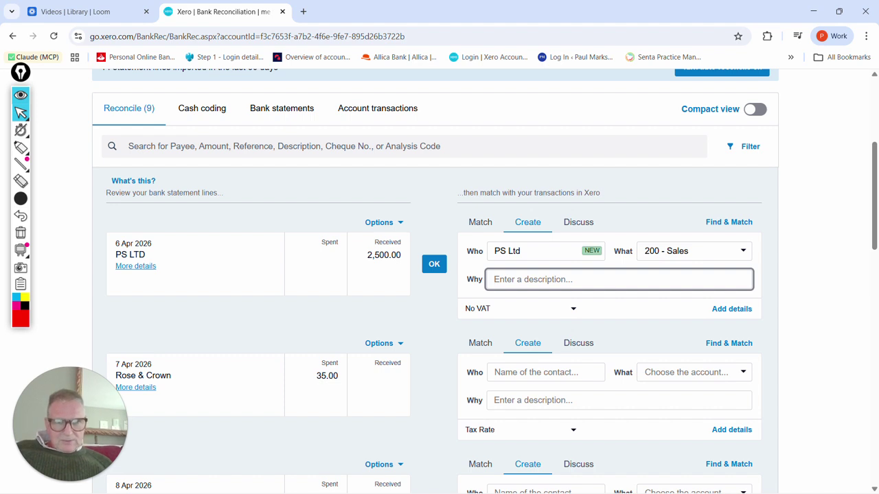
pyautogui.write('Sales')
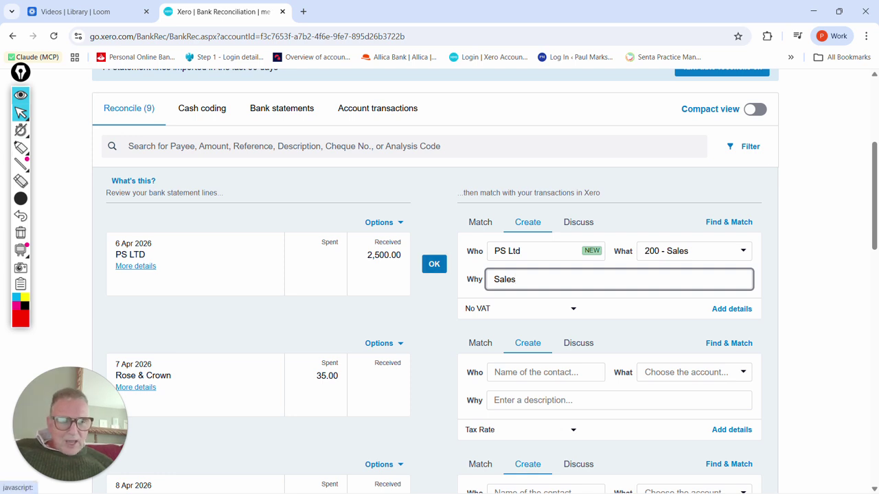
pyautogui.click(434, 263)
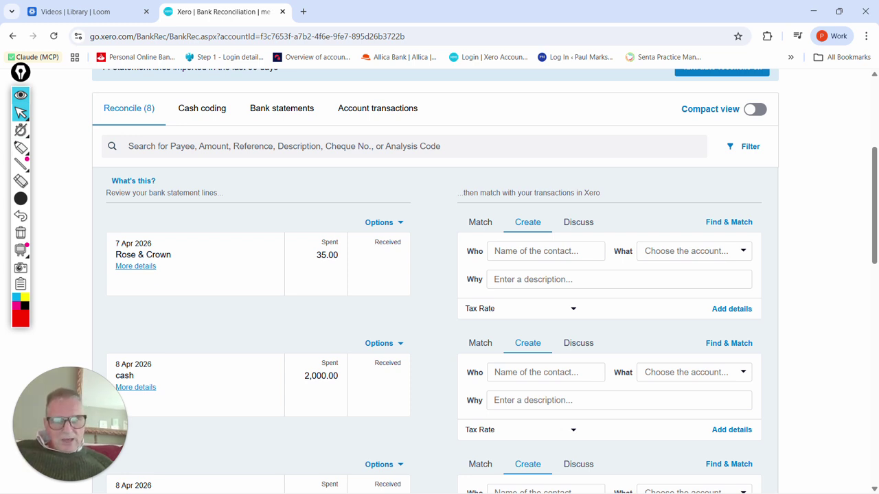
# - Examine the remaining unreconciled statement lines, the Nationwide payment's statement details and the Test account's two balances
pyautogui.scroll(-2, 135, 412)
pyautogui.click(135, 455)
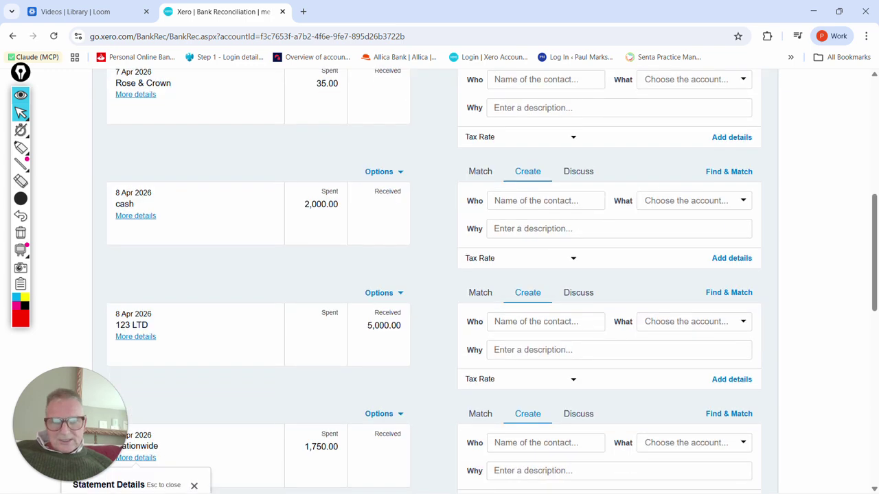
pyautogui.scroll(-3, 135, 412)
pyautogui.scroll(-1, 439, 282)
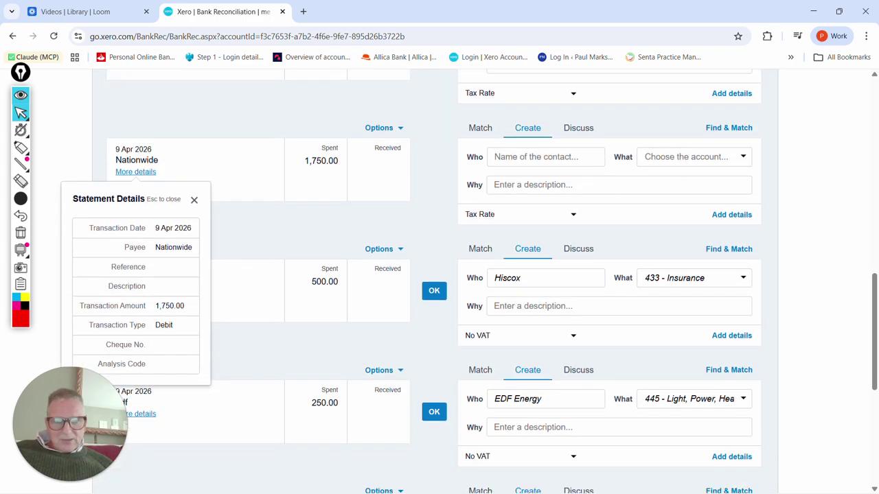
pyautogui.scroll(5, 439, 282)
pyautogui.scroll(4, 439, 281)
pyautogui.scroll(-3, 440, 282)
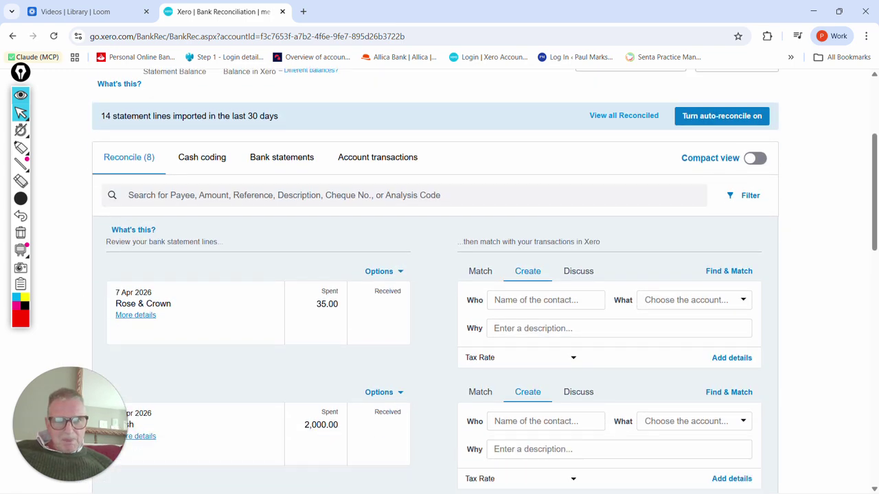
pyautogui.scroll(3, 439, 282)
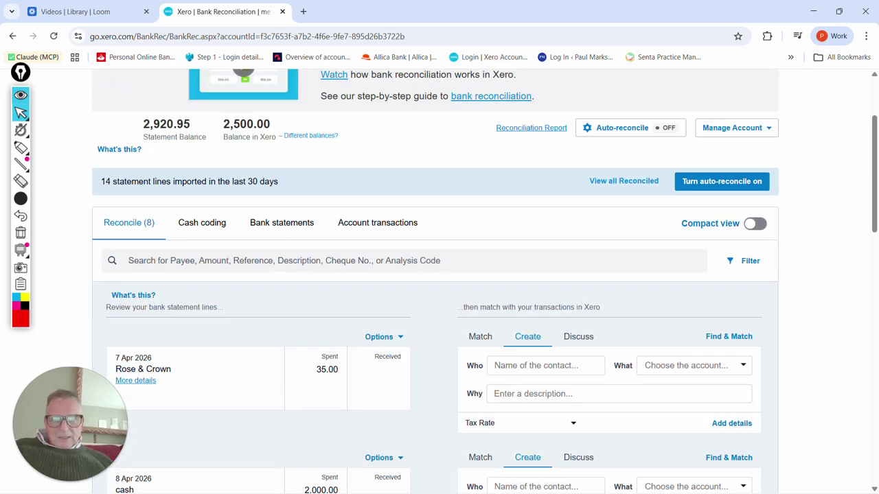
pyautogui.scroll(2, 440, 281)
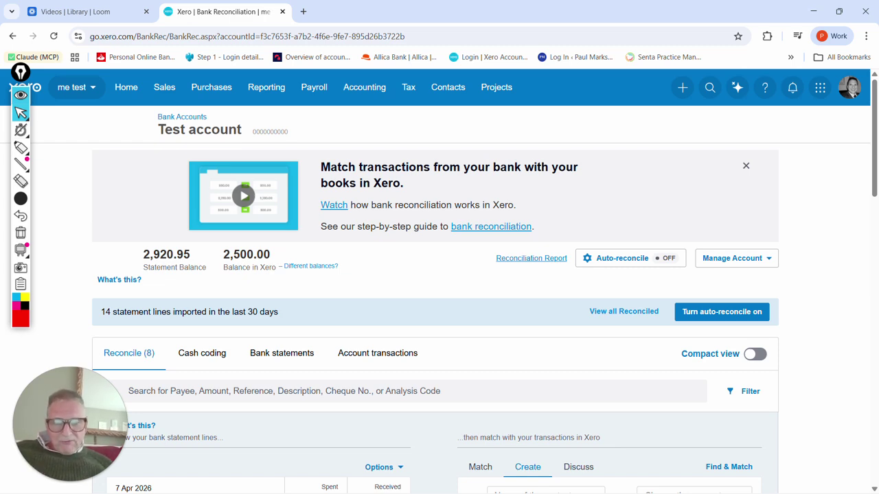
pyautogui.scroll(-3, 439, 275)
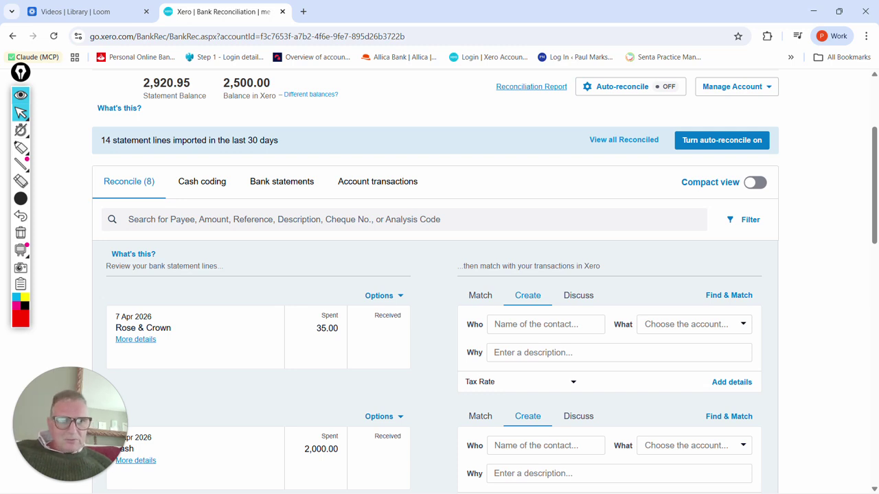
pyautogui.scroll(3, 439, 275)
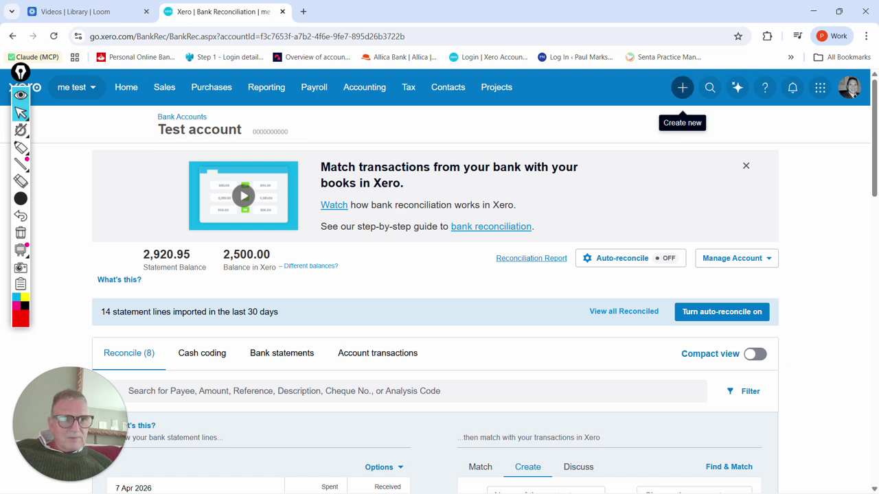
# - Open a new invoice, return to the Test account's reconciliation page and check the 123 LTD receipt among its statement lines
pyautogui.click(682, 87)
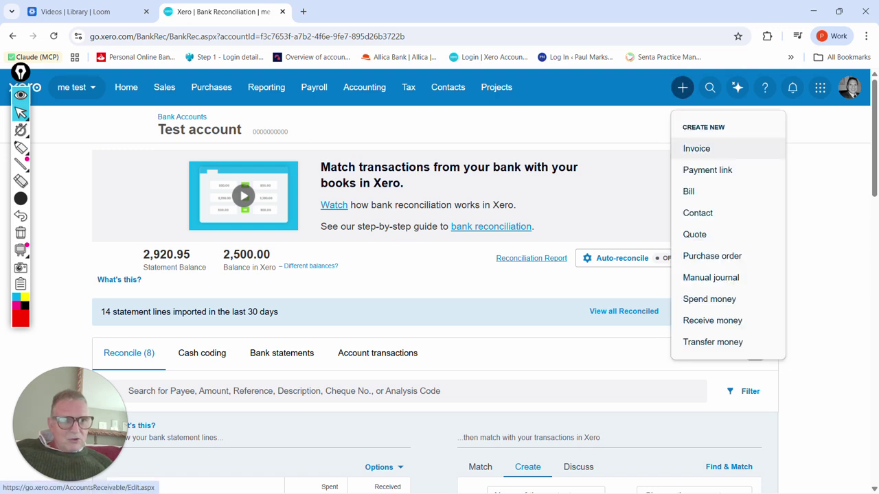
pyautogui.click(696, 148)
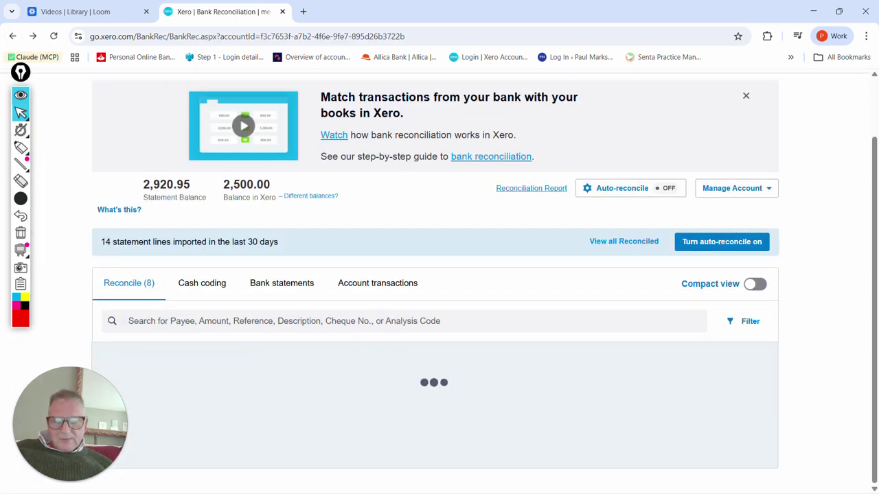
pyautogui.scroll(-7, 440, 281)
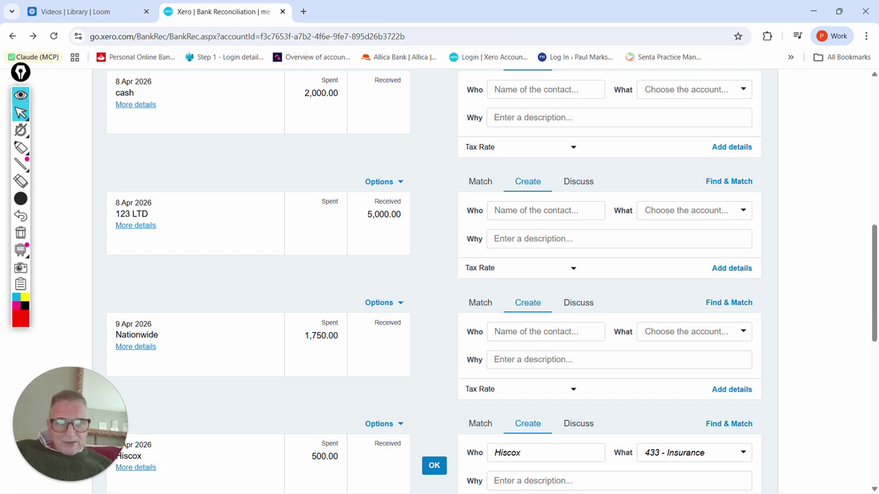
pyautogui.scroll(5, 440, 281)
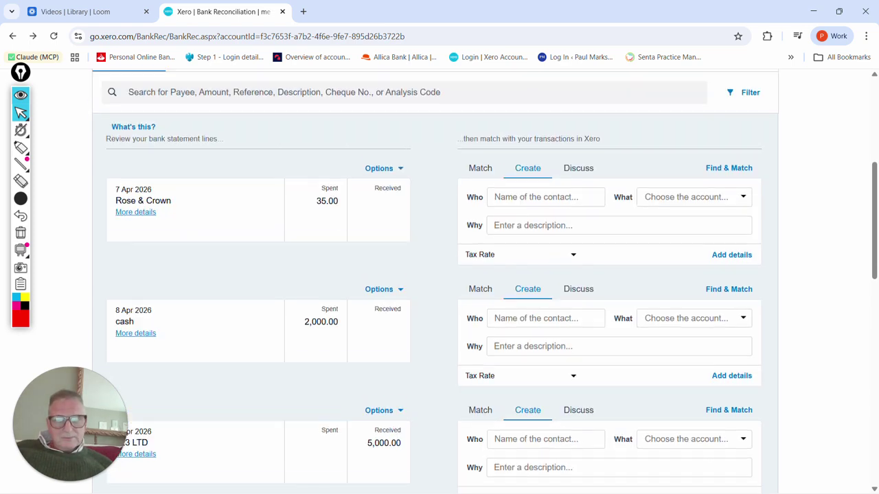
pyautogui.scroll(-2, 439, 281)
pyautogui.scroll(2, 440, 281)
pyautogui.scroll(3, 440, 282)
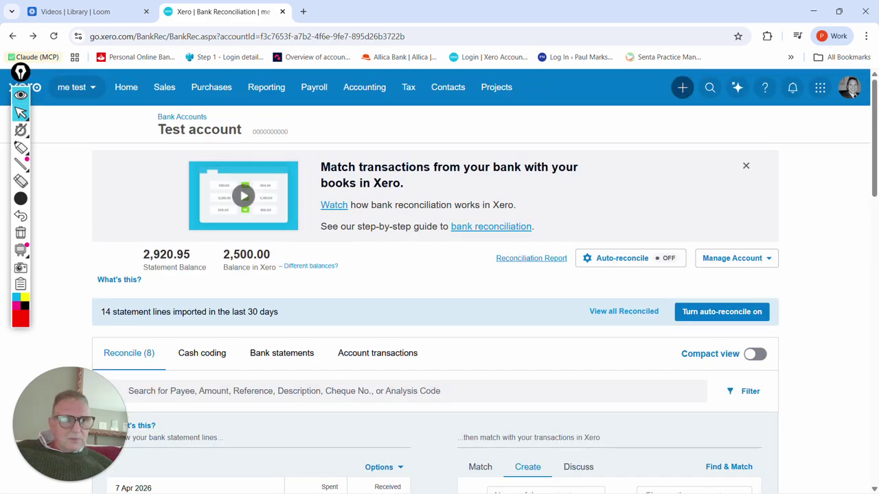
# - Start a new invoice for 123 Ltd, created as a new contact, and set its issue date to 8 Apr 2026
pyautogui.click(682, 88)
pyautogui.click(697, 148)
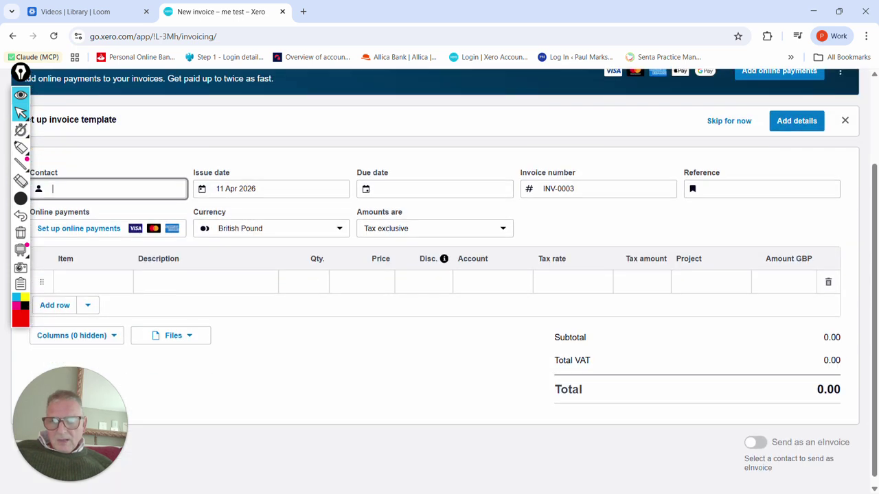
pyautogui.write('123')
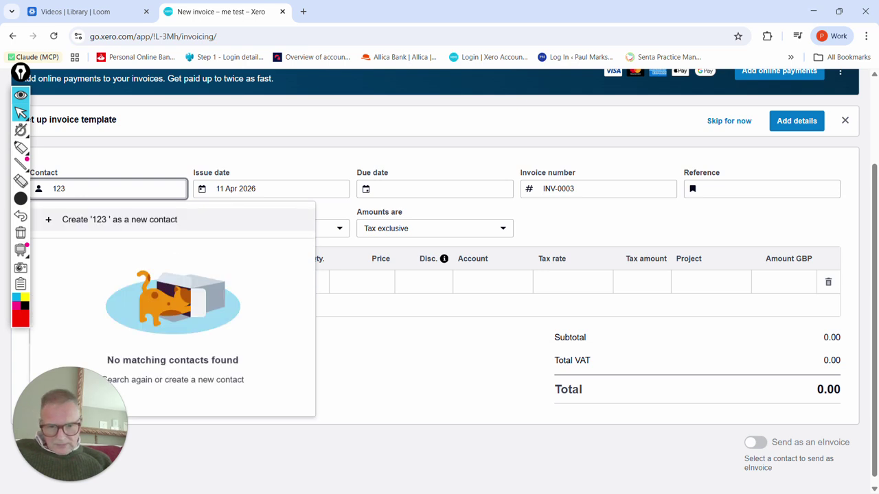
pyautogui.write(' Ltd')
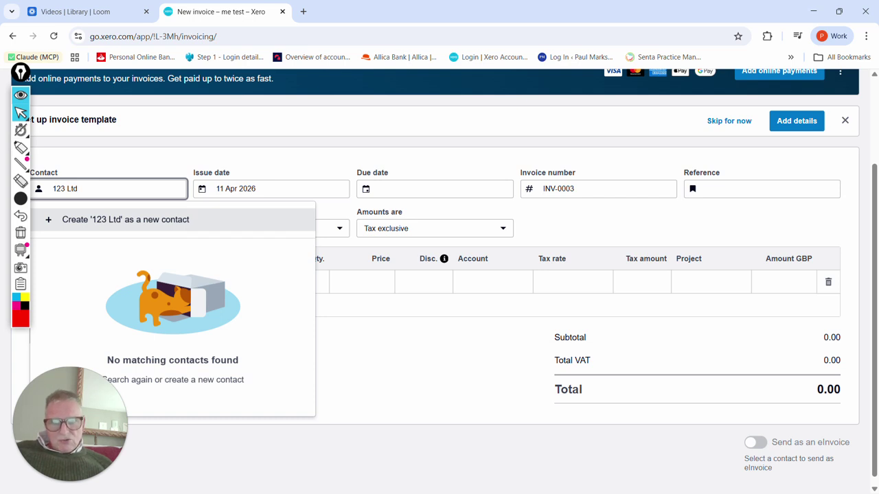
pyautogui.press('Return')
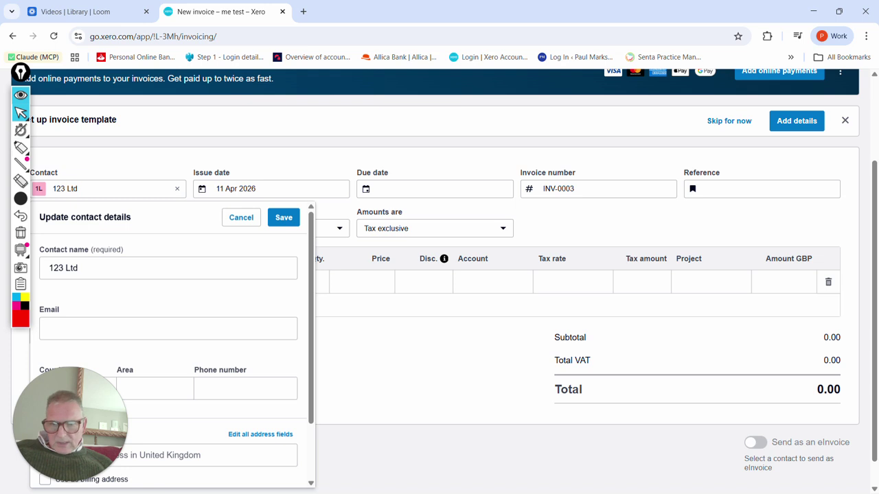
pyautogui.press('Tab')
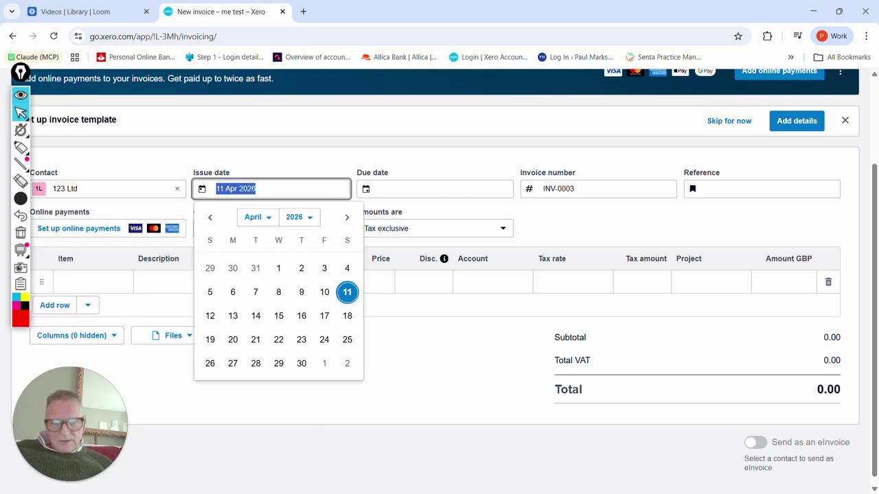
pyautogui.write('8')
pyautogui.press('Return')
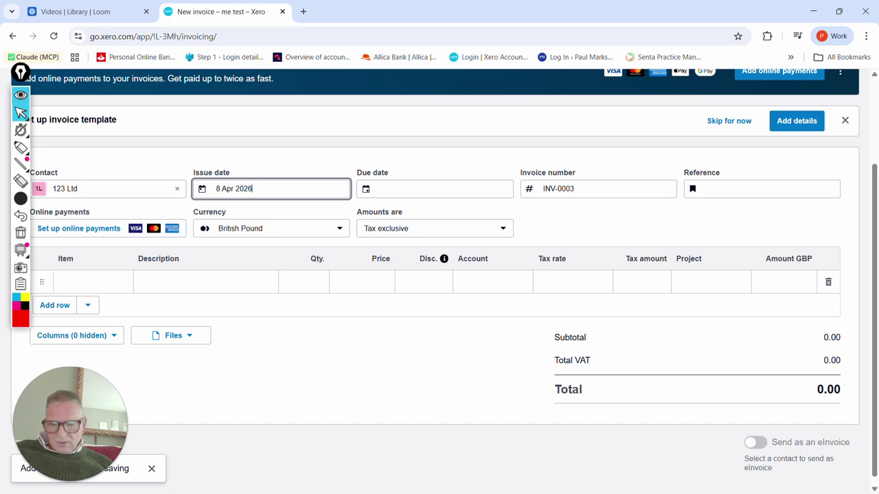
# - Describe the first line of the 123 Ltd invoice as Services rendered, leaving the due date and reference empty
pyautogui.press('Tab')
pyautogui.press('Tab')
pyautogui.press('Tab')
pyautogui.press('Tab')
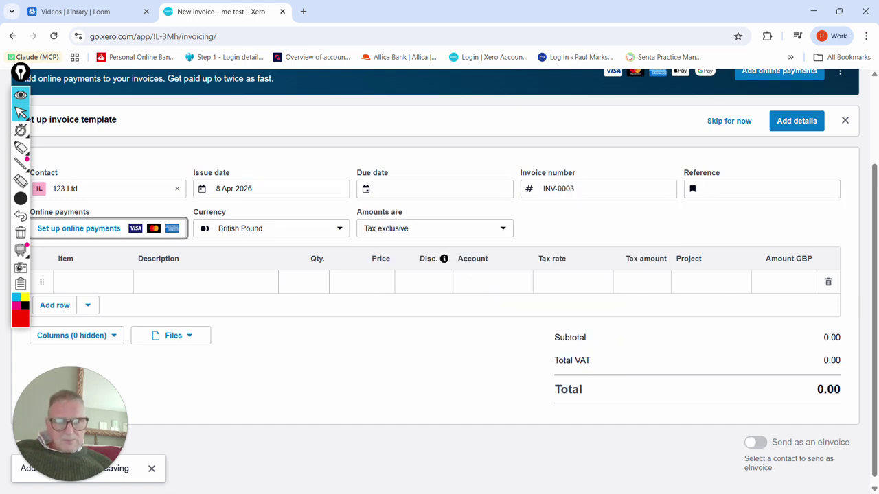
pyautogui.press('Tab')
pyautogui.press('Tab')
pyautogui.press('Tab')
pyautogui.press('Tab')
pyautogui.press('Tab')
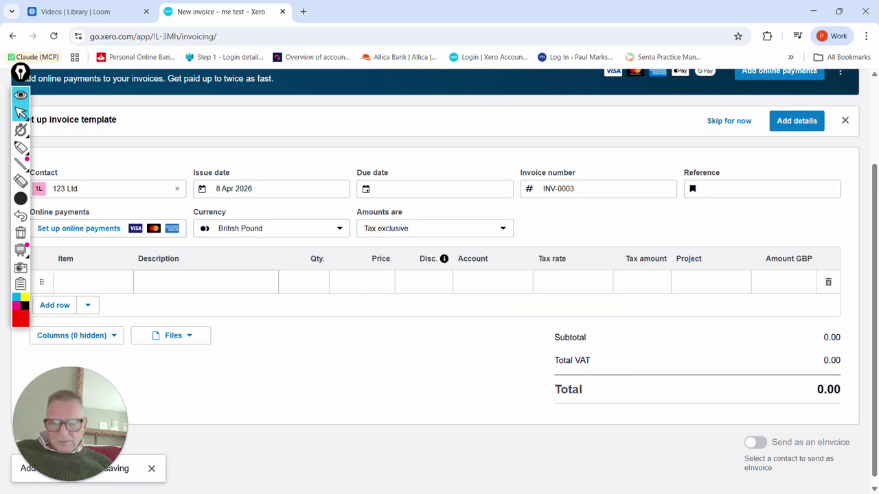
pyautogui.press('Tab')
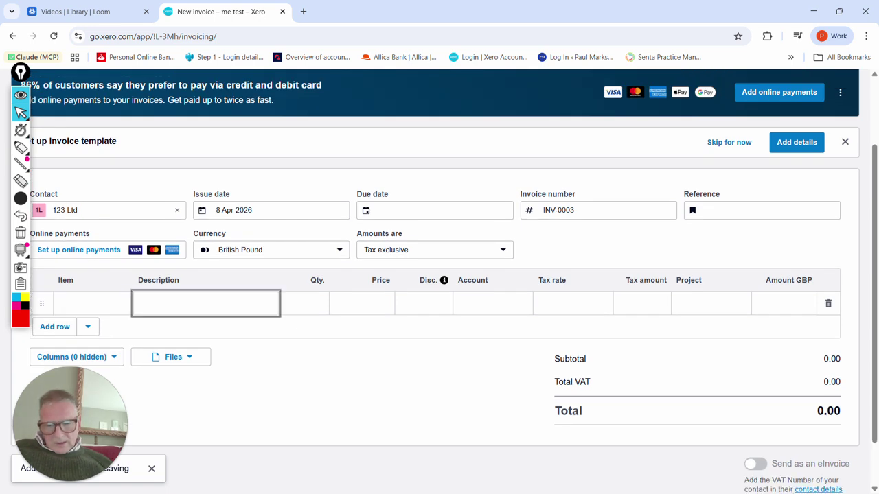
pyautogui.write('Ser')
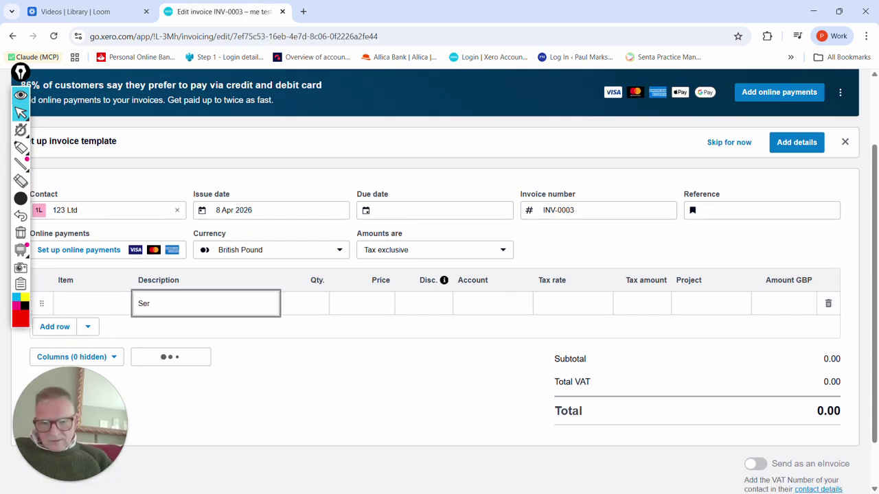
pyautogui.write('vic')
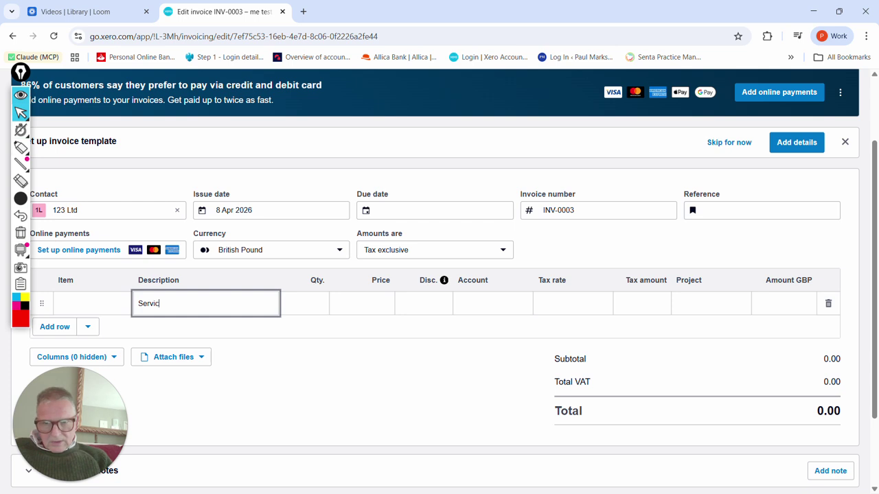
pyautogui.write('es ren')
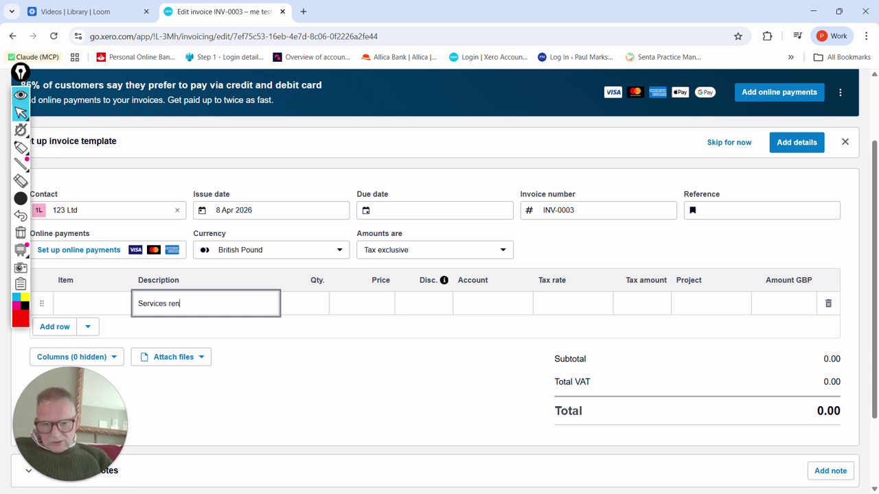
pyautogui.write('dered')
pyautogui.press('Tab')
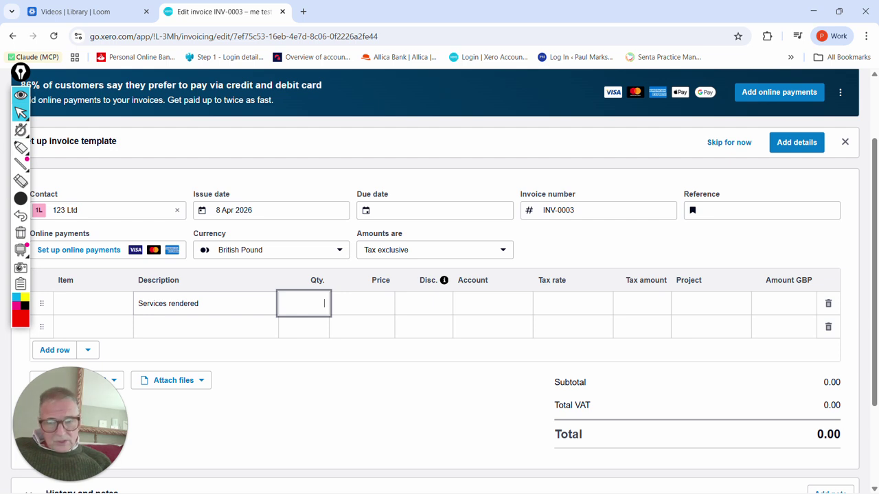
# - Give the Services rendered line a quantity of 1 and a price of 5000.00, keeping account 200 - Sales and No VAT
pyautogui.write('1')
pyautogui.press('Tab')
pyautogui.write('5')
pyautogui.press('Tab')
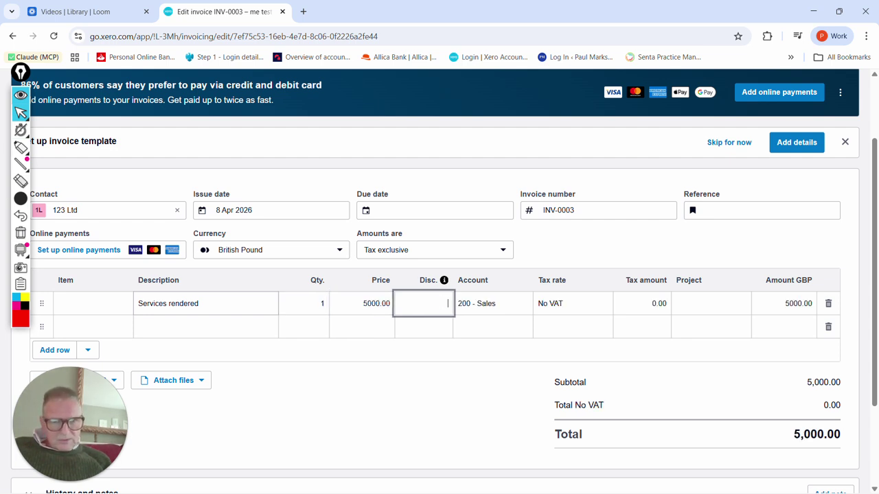
pyautogui.press('Tab')
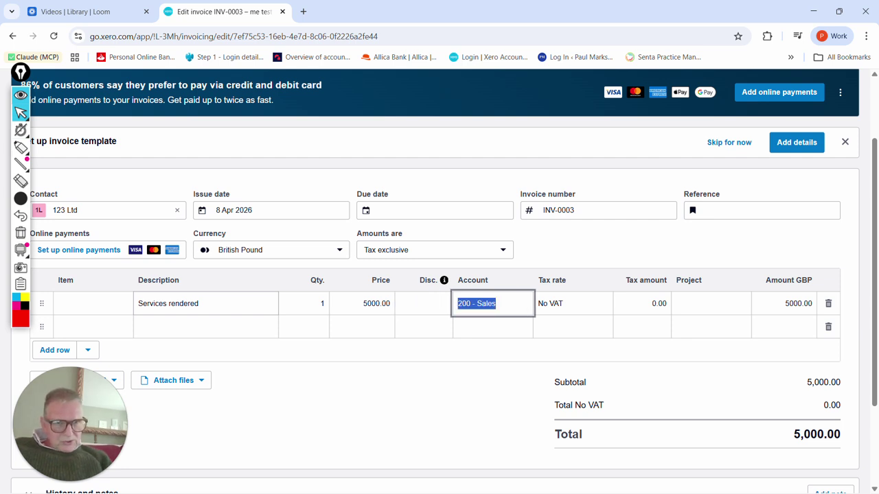
pyautogui.press('Tab')
pyautogui.press('Tab')
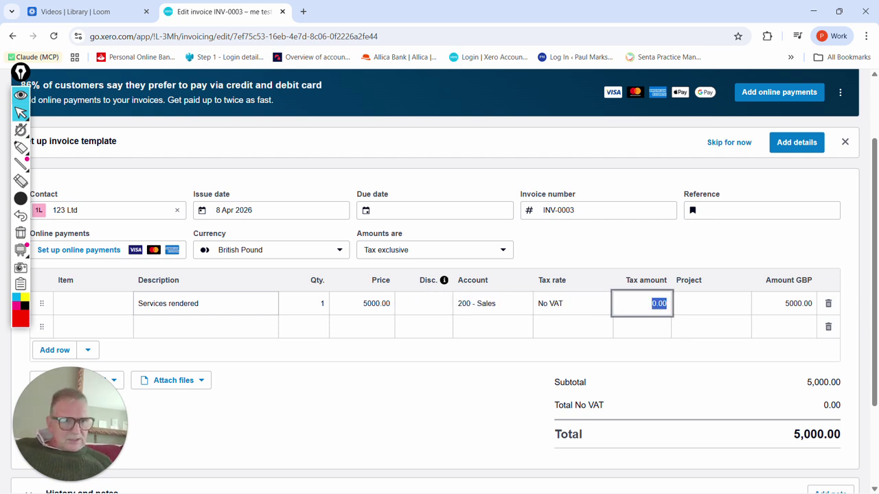
pyautogui.press('Tab')
pyautogui.scroll(-2, 440, 275)
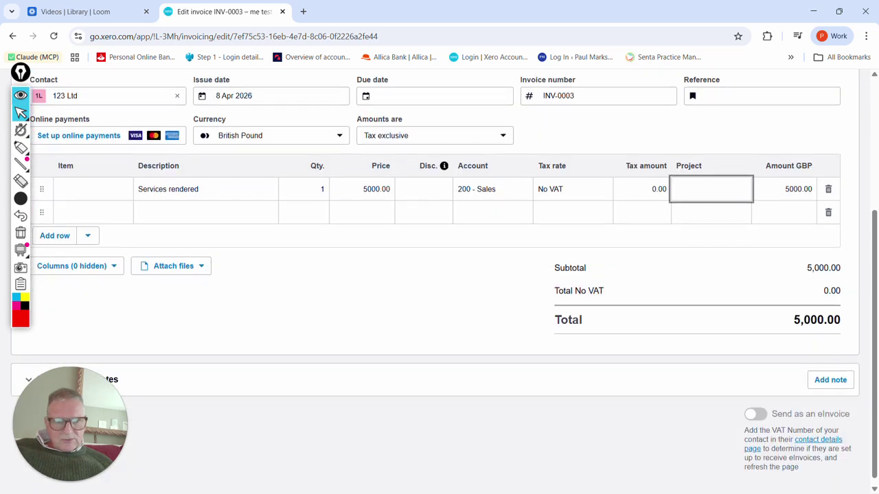
pyautogui.scroll(3, 440, 274)
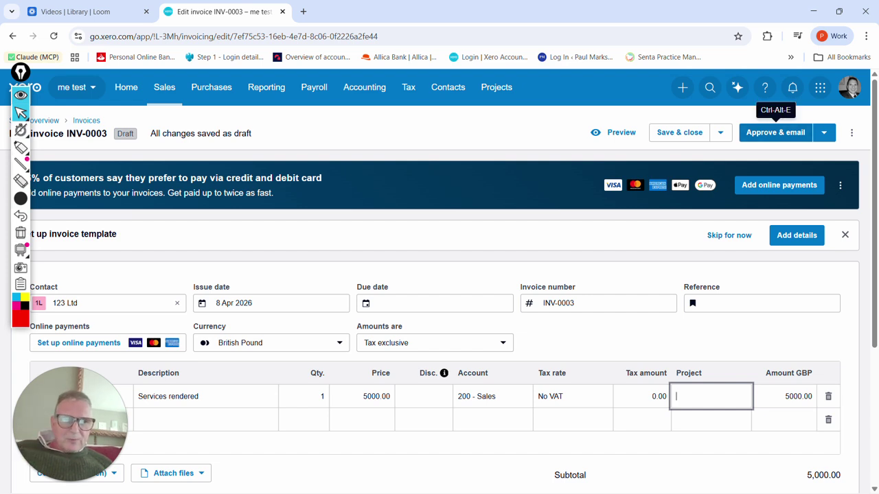
# - Set the invoice's due date to 10 Apr 2026 and approve it for emailing
pyautogui.click(775, 131)
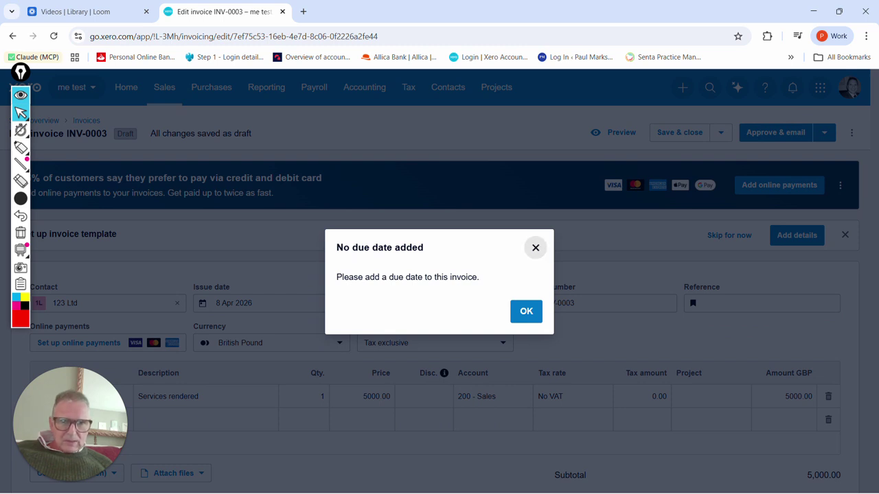
pyautogui.click(535, 247)
pyautogui.click(434, 303)
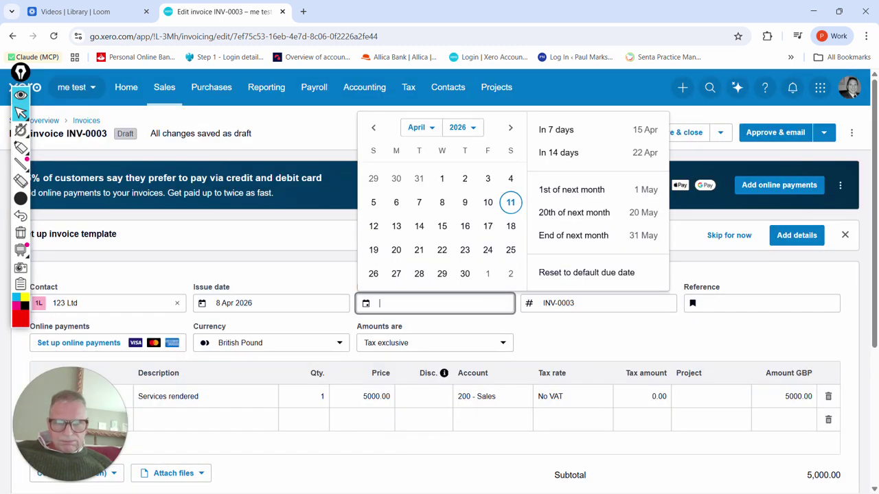
pyautogui.click(488, 202)
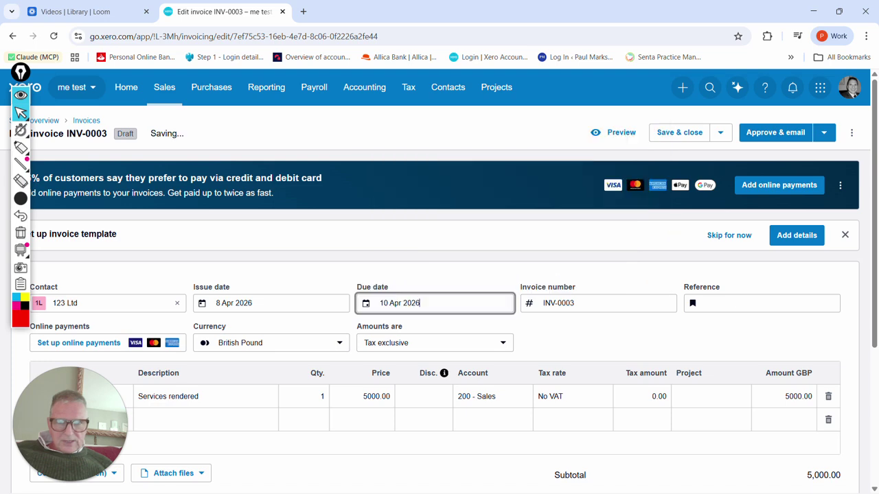
pyautogui.click(774, 132)
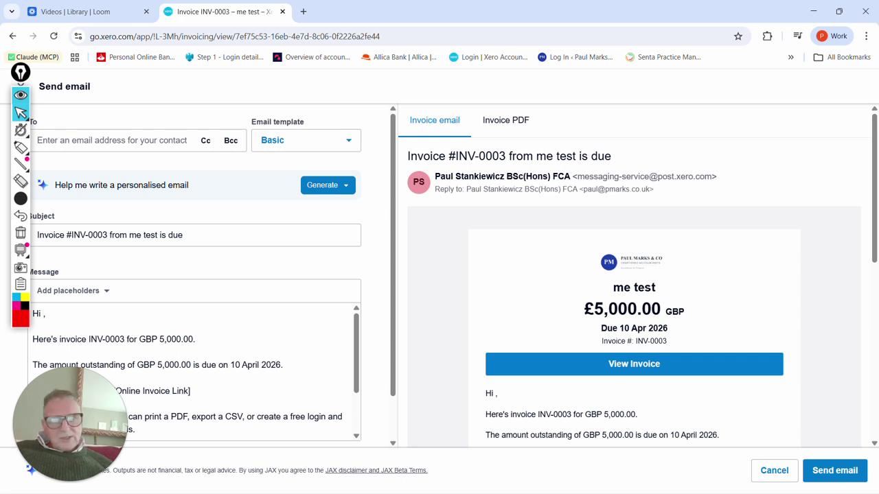
# - Leave the invoice email unsent and update the approved 123 Ltd invoice
pyautogui.click(13, 36)
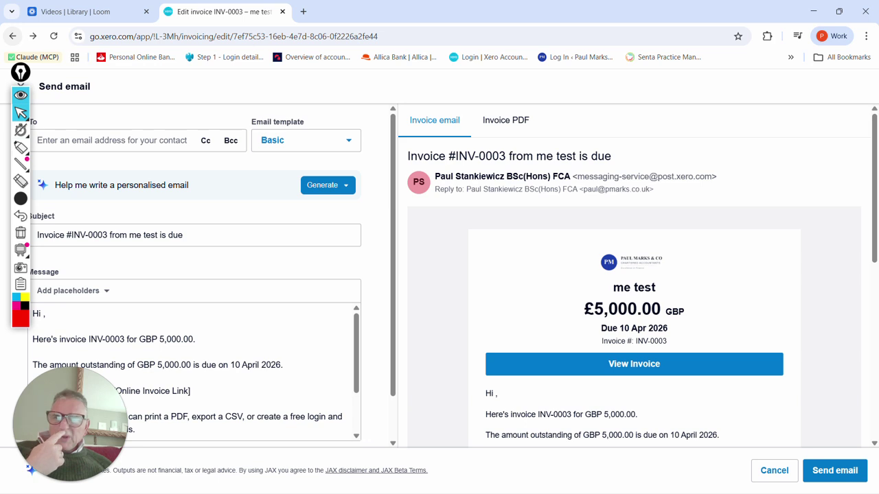
pyautogui.click(775, 470)
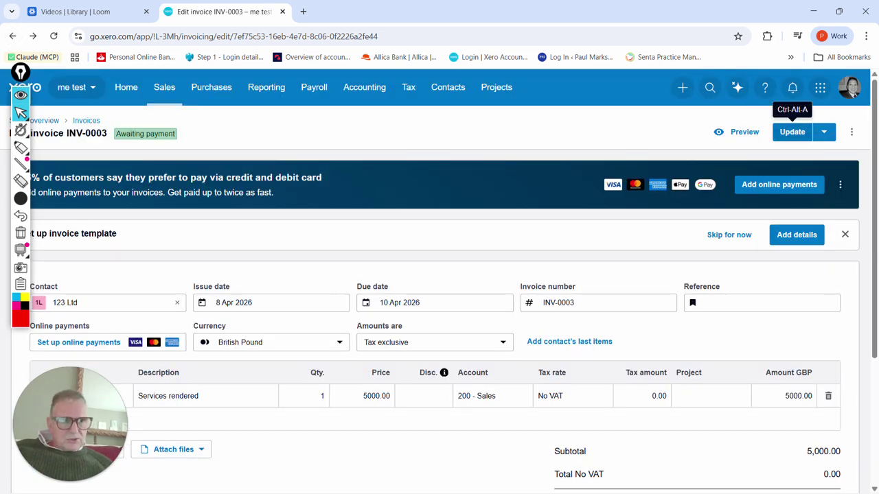
pyautogui.click(824, 132)
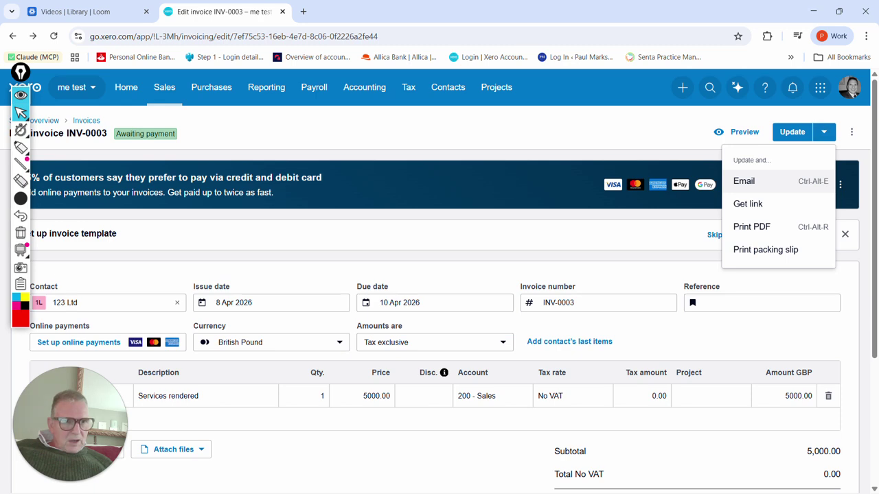
pyautogui.click(824, 132)
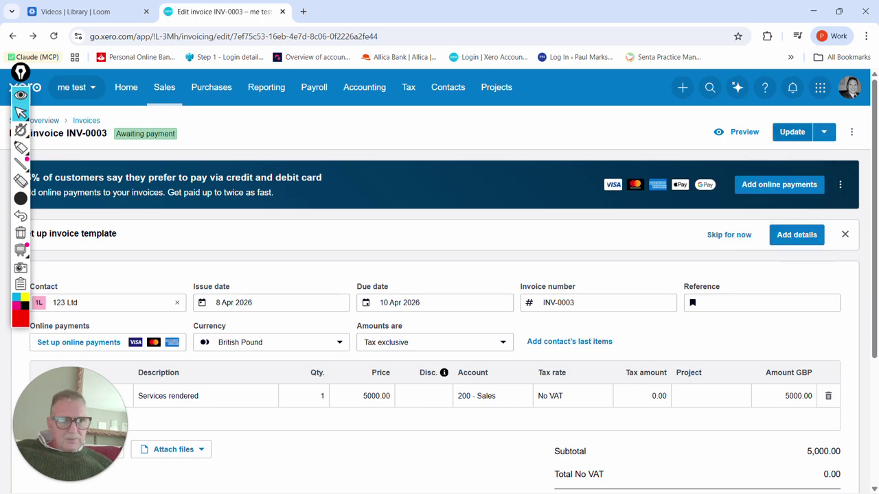
pyautogui.scroll(-1, 569, 341)
pyautogui.scroll(-3, 569, 341)
pyautogui.scroll(3, 569, 342)
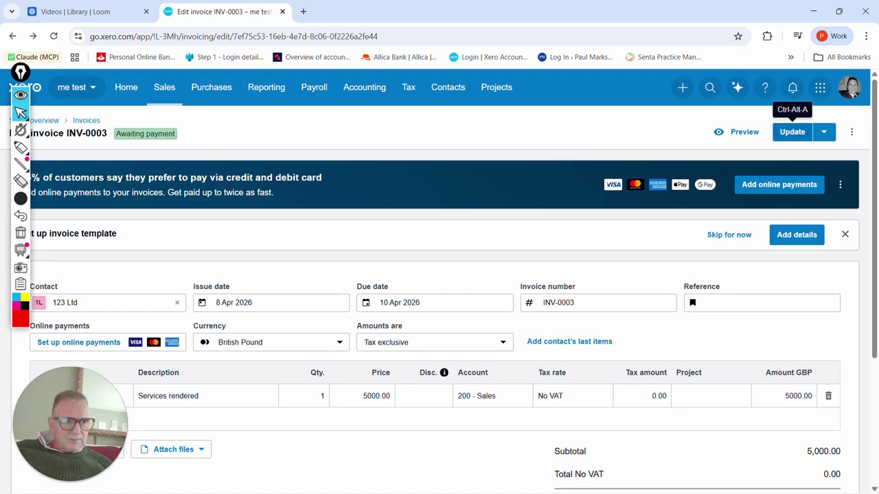
pyautogui.click(791, 132)
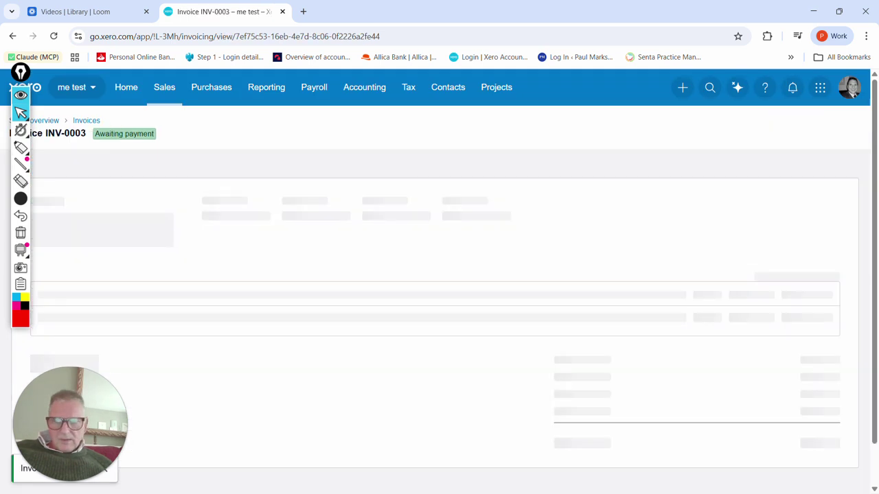
# - Review the saved invoice's details and return to the 123 LTD receipt in the Test account's reconciliation
pyautogui.scroll(-5, 440, 281)
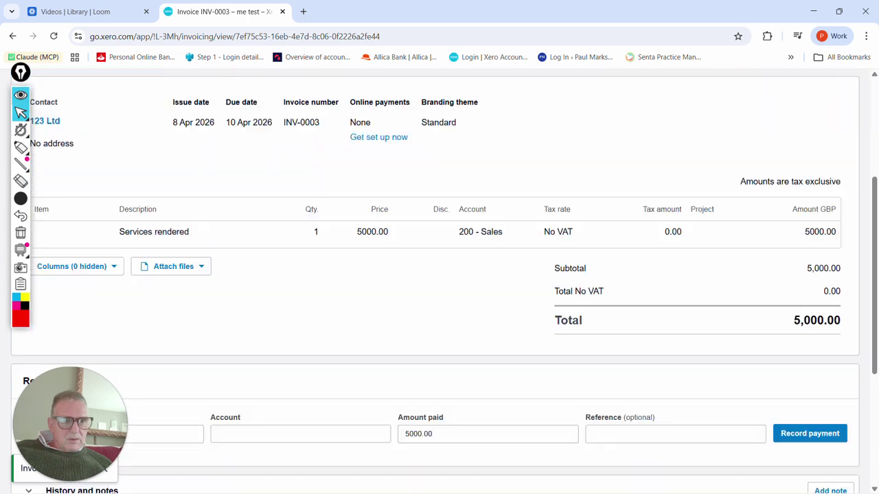
pyautogui.scroll(10, 440, 281)
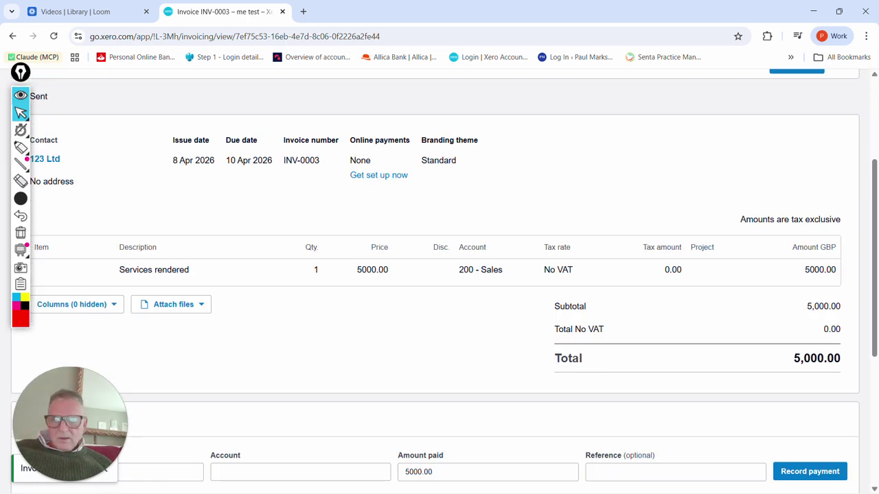
pyautogui.scroll(-1, 440, 282)
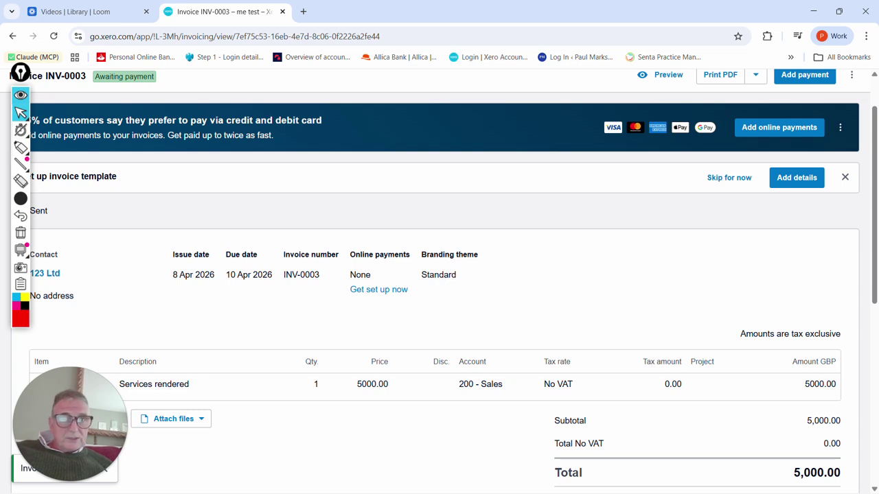
pyautogui.scroll(1, 439, 281)
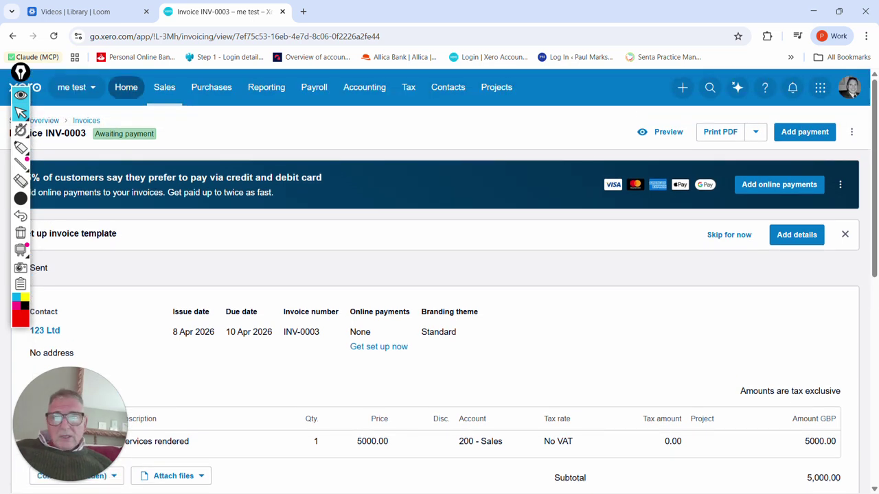
pyautogui.click(26, 88)
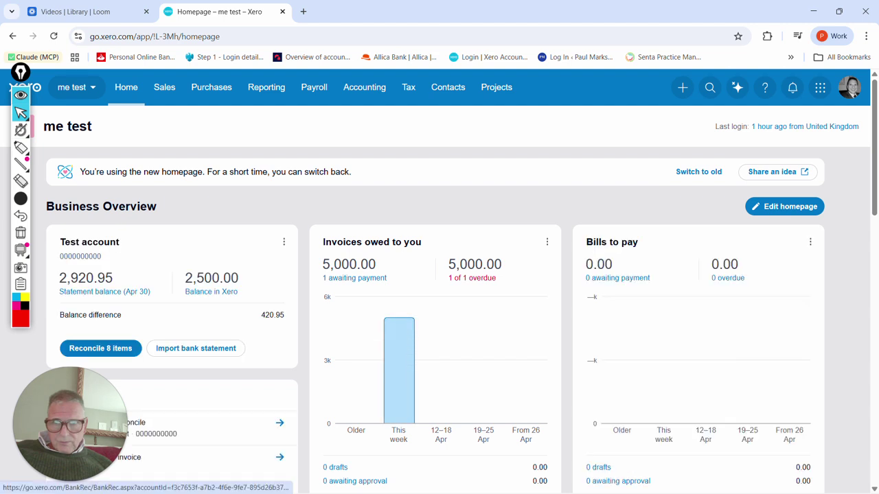
pyautogui.click(100, 349)
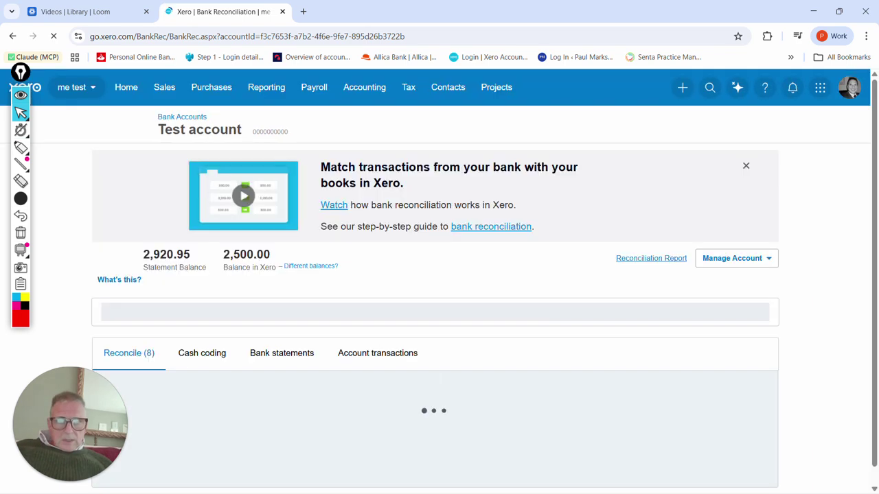
pyautogui.scroll(-1, 202, 282)
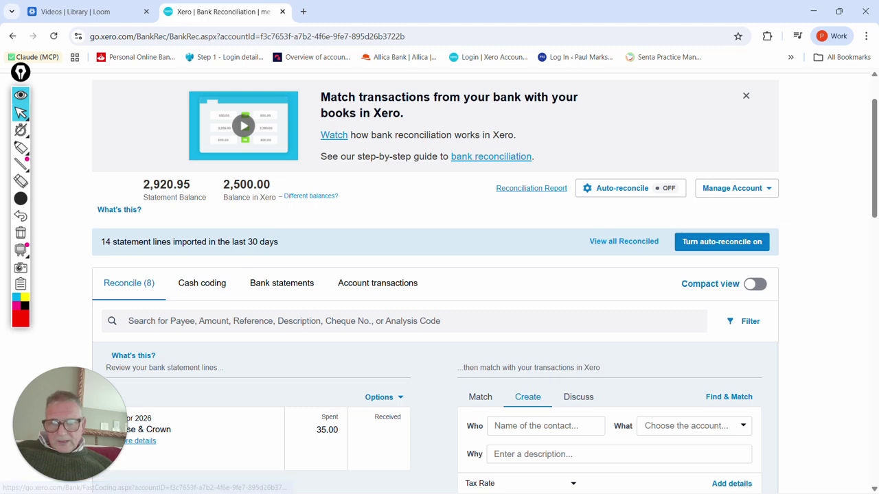
pyautogui.scroll(-5, 202, 283)
pyautogui.scroll(-1, 434, 282)
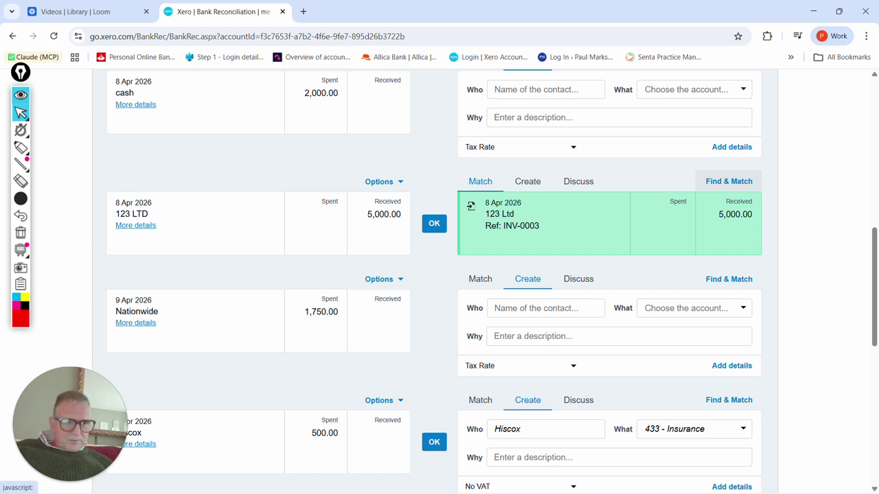
# - Open Find & Match for the 123 LTD receipt, inspect the matching 123 Ltd invoice and return to the reconciliation
pyautogui.click(729, 182)
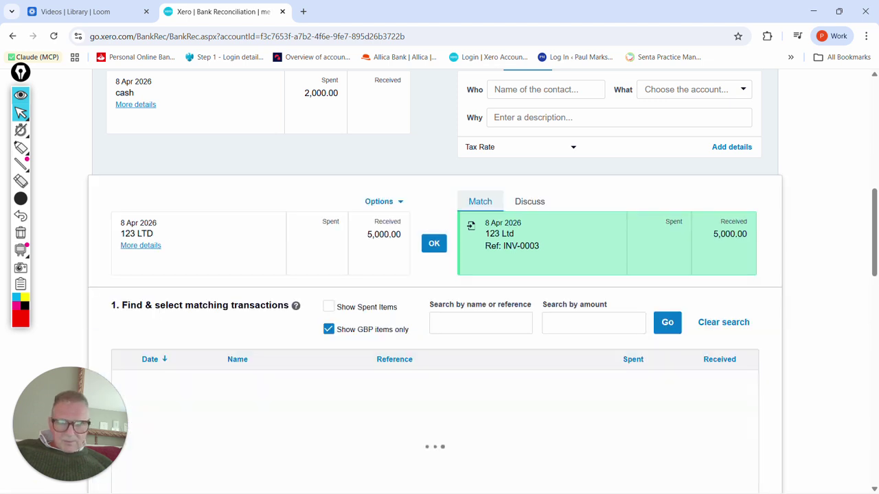
pyautogui.scroll(-2, 241, 266)
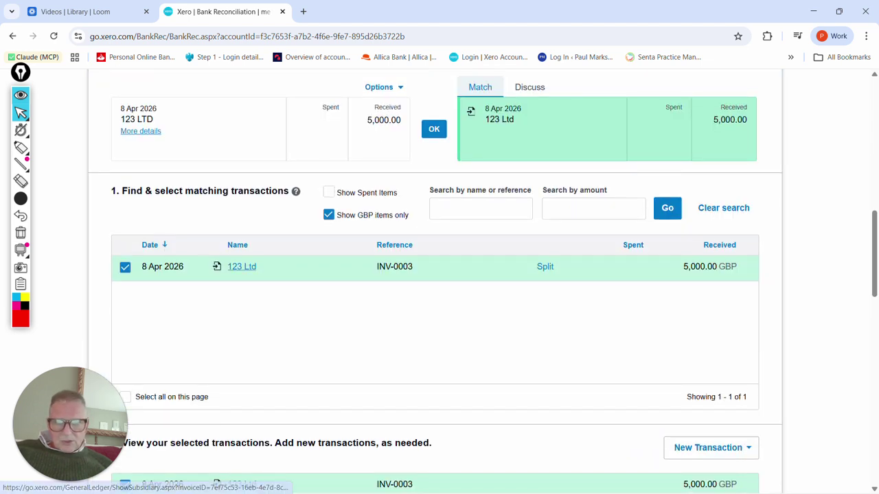
pyautogui.click(242, 266)
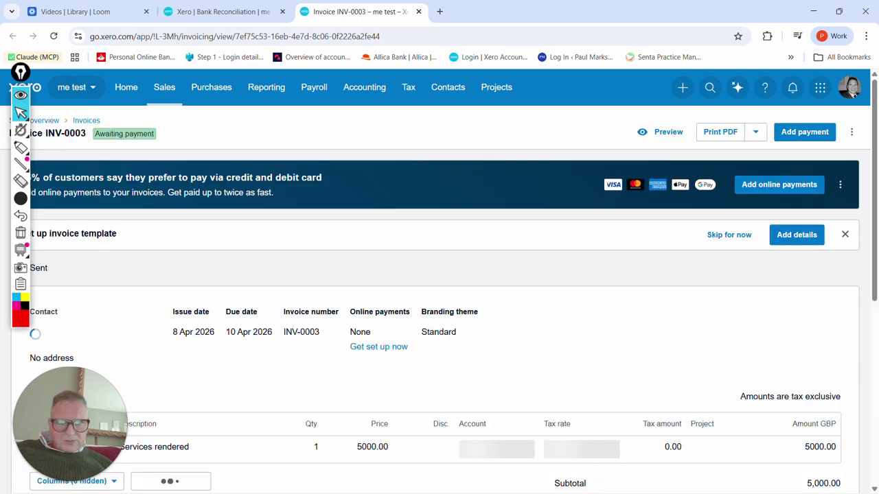
pyautogui.scroll(-2, 440, 282)
pyautogui.scroll(2, 439, 281)
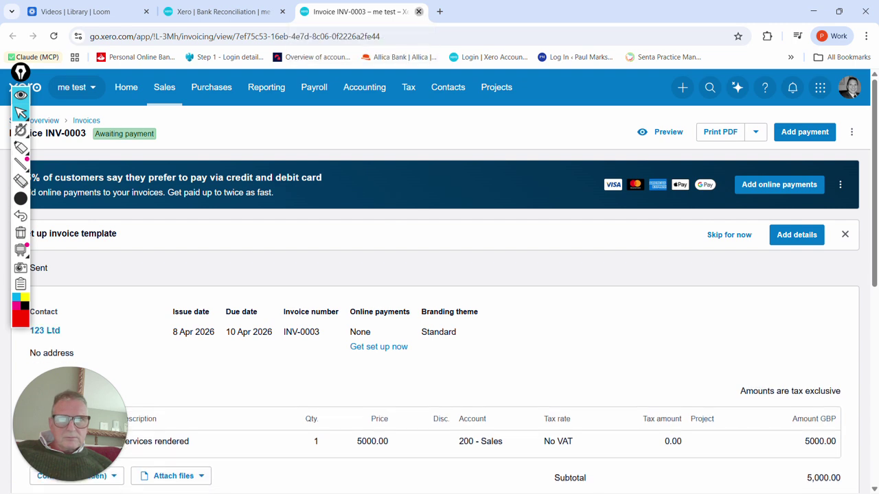
pyautogui.click(418, 11)
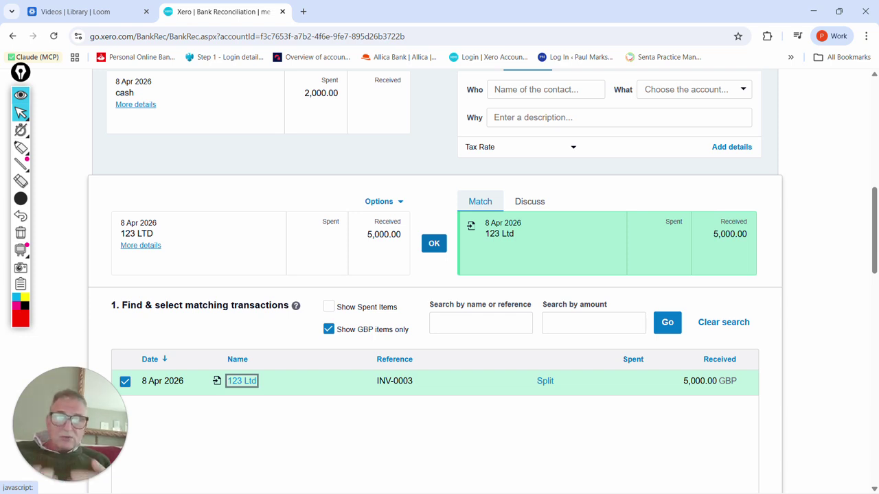
# - Reconcile the 123 LTD receipt against the matched 123 Ltd invoice INV-0003
pyautogui.scroll(2, 435, 318)
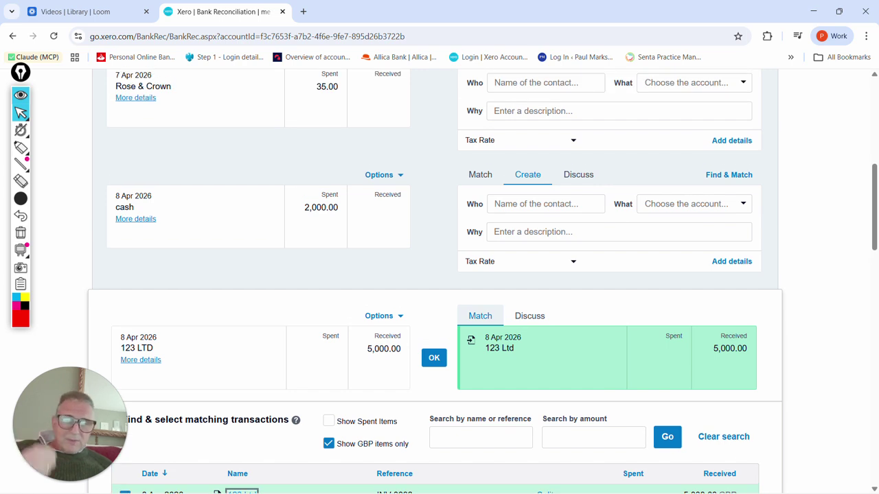
pyautogui.scroll(3, 435, 281)
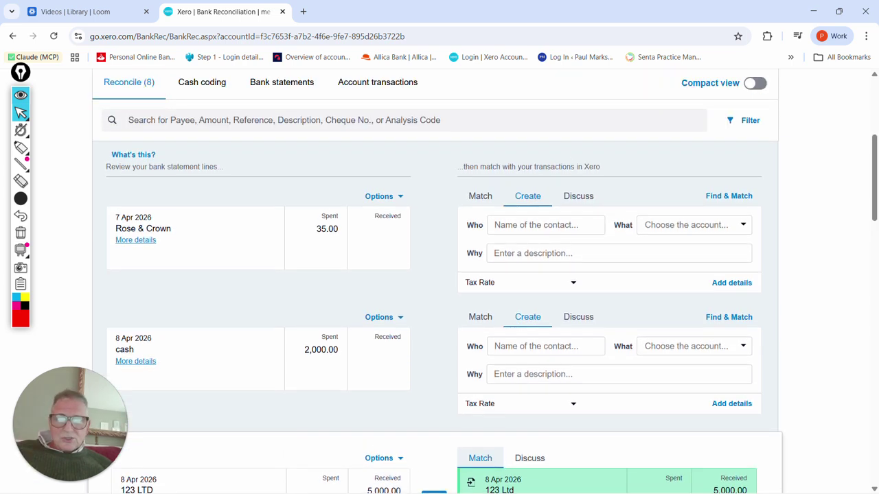
pyautogui.scroll(-5, 435, 281)
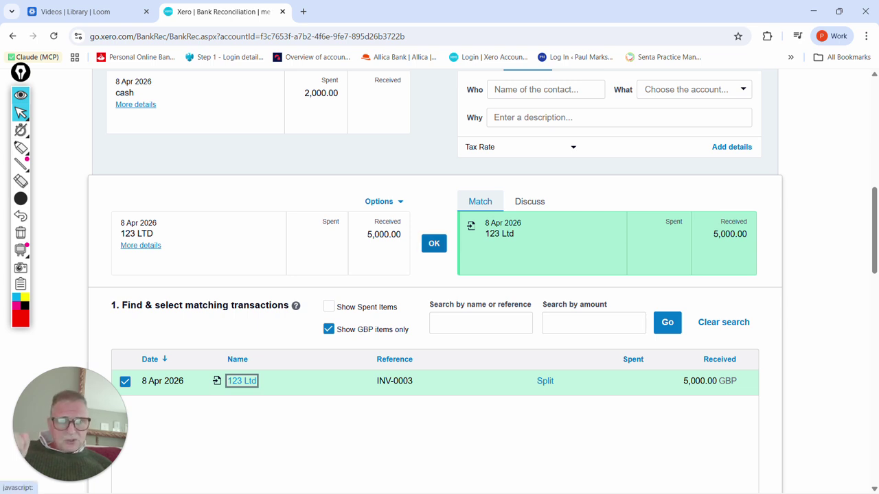
pyautogui.click(434, 243)
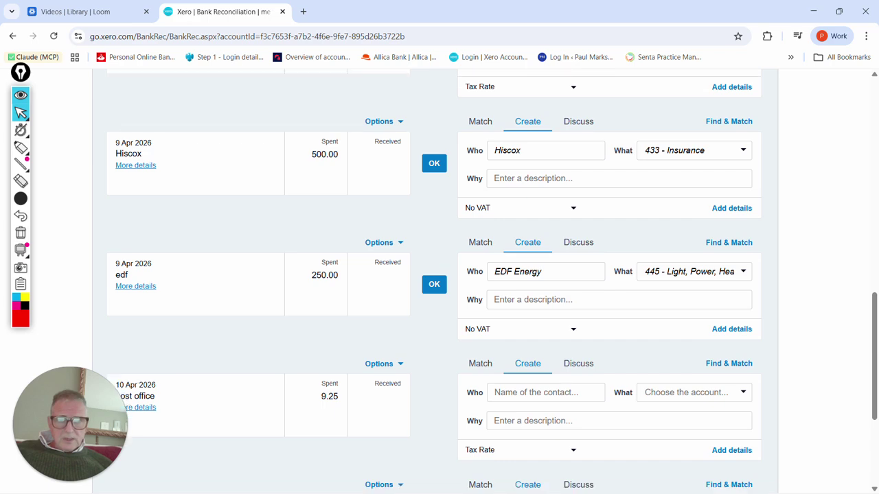
# - Look over the remaining statement lines and open the Profit and Loss report
pyautogui.scroll(-3, 433, 281)
pyautogui.scroll(4, 432, 281)
pyautogui.scroll(5, 439, 281)
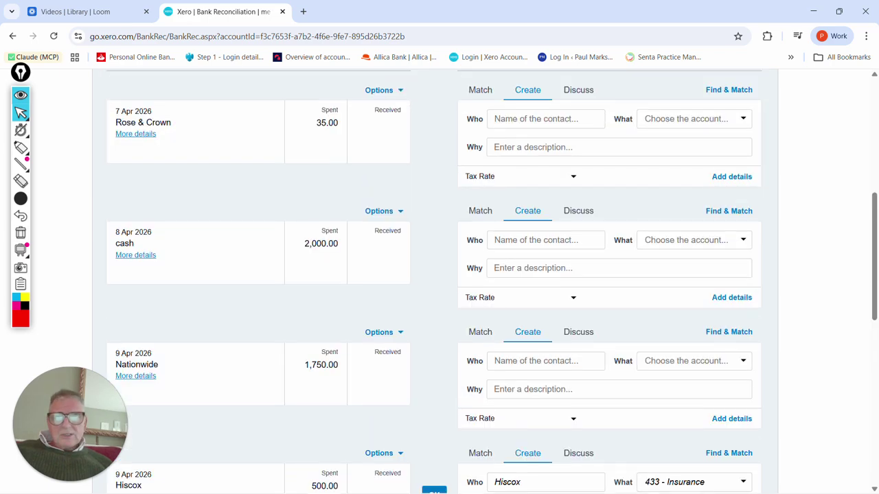
pyautogui.scroll(-3, 282, 237)
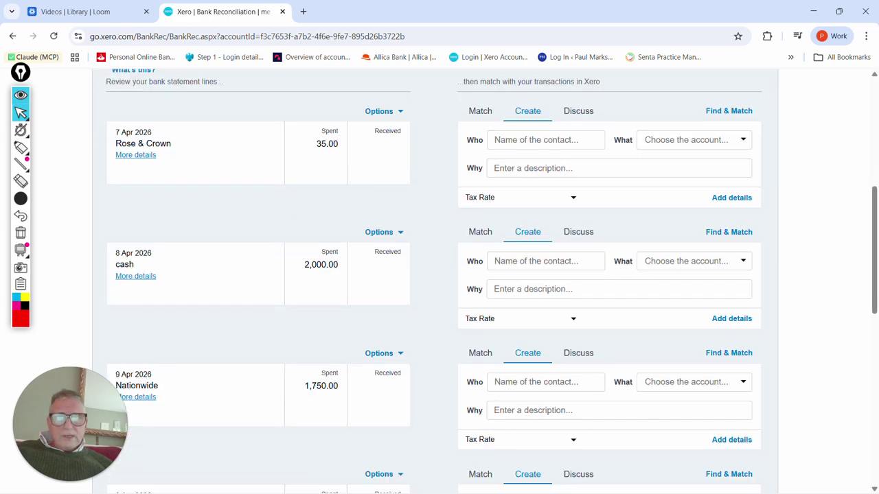
pyautogui.scroll(4, 282, 237)
pyautogui.scroll(2, 281, 237)
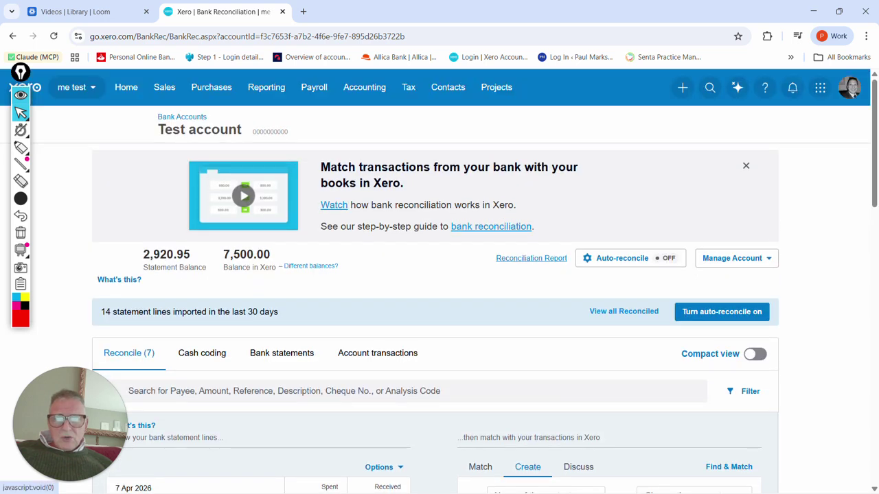
pyautogui.click(266, 87)
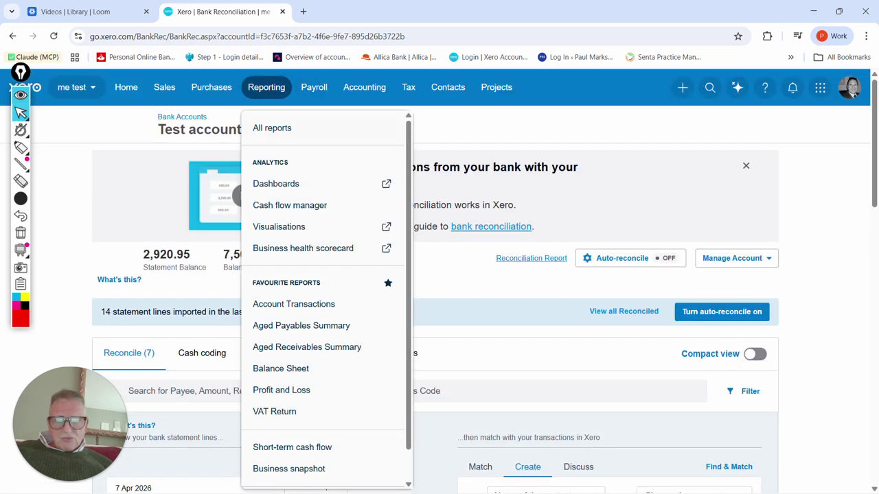
pyautogui.click(281, 390)
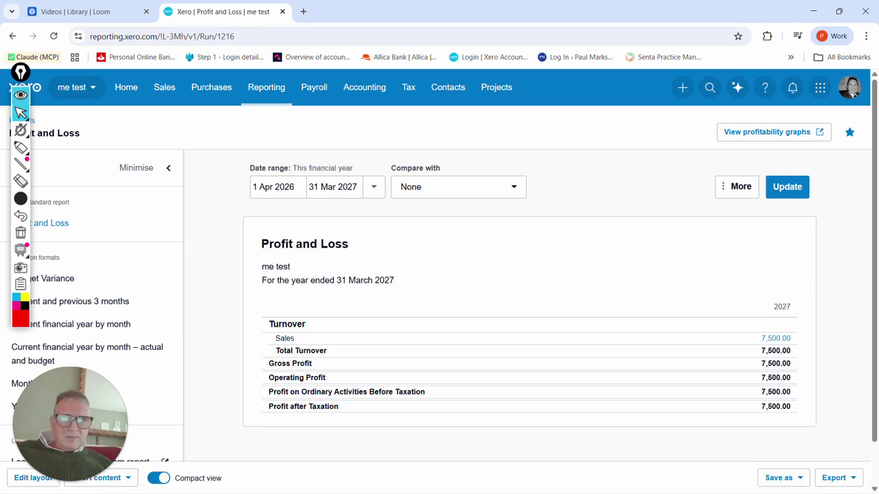
# - Set the Profit and Loss date range to This quarter and update the report
pyautogui.click(373, 187)
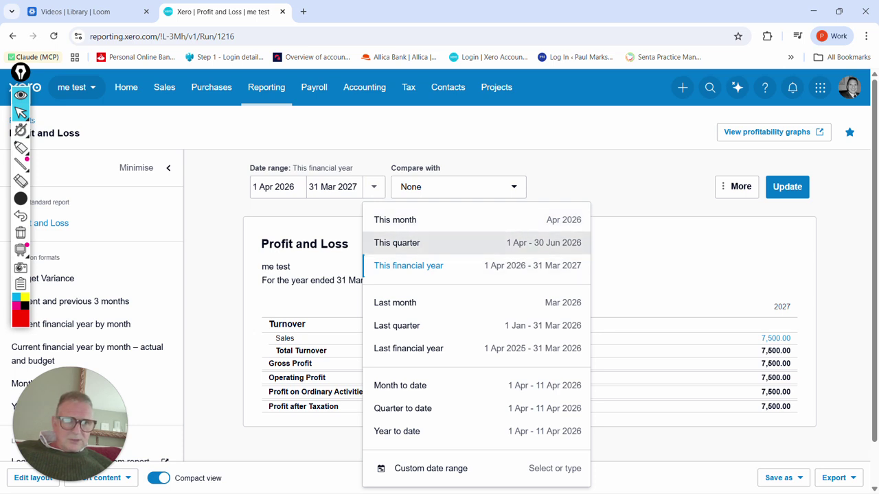
pyautogui.click(406, 242)
pyautogui.click(786, 187)
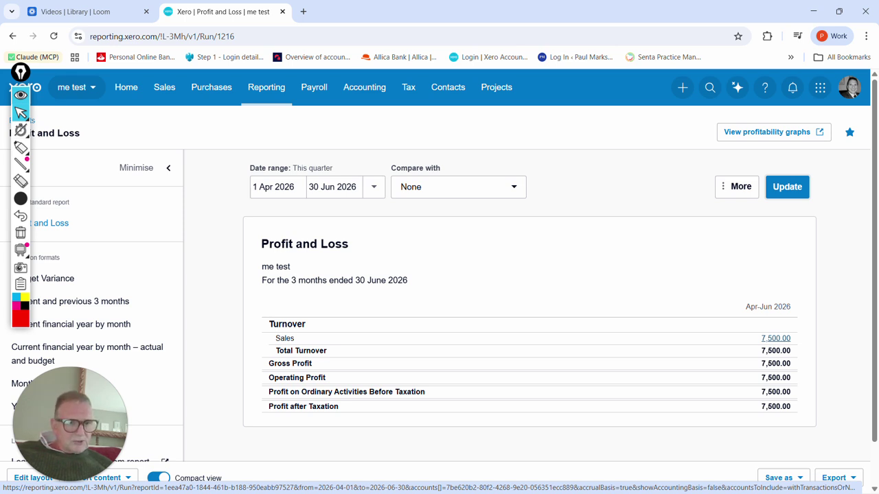
# - Open the transactions behind the Sales figure in the Profit and Loss and review the entries
pyautogui.click(775, 337)
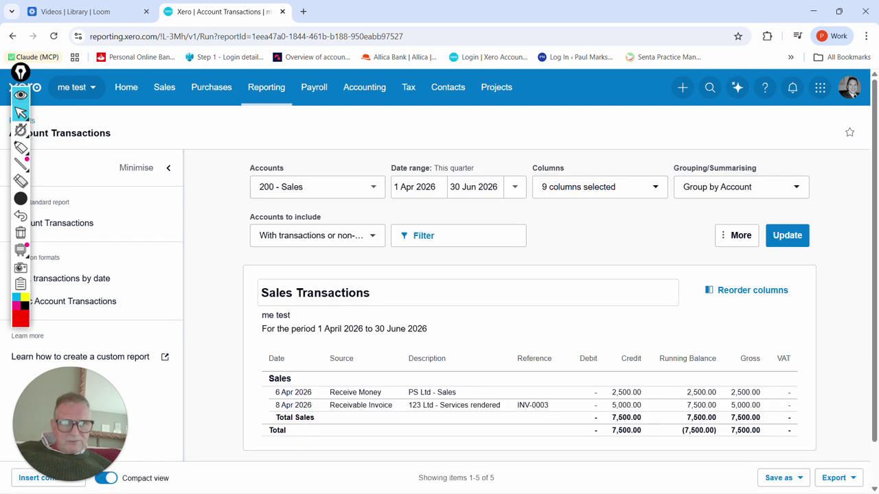
pyautogui.scroll(-1, 453, 357)
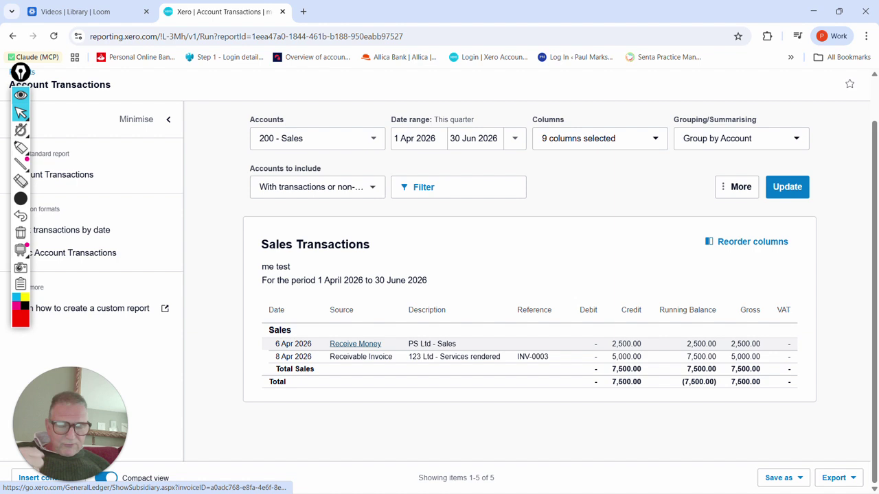
pyautogui.scroll(1, 439, 274)
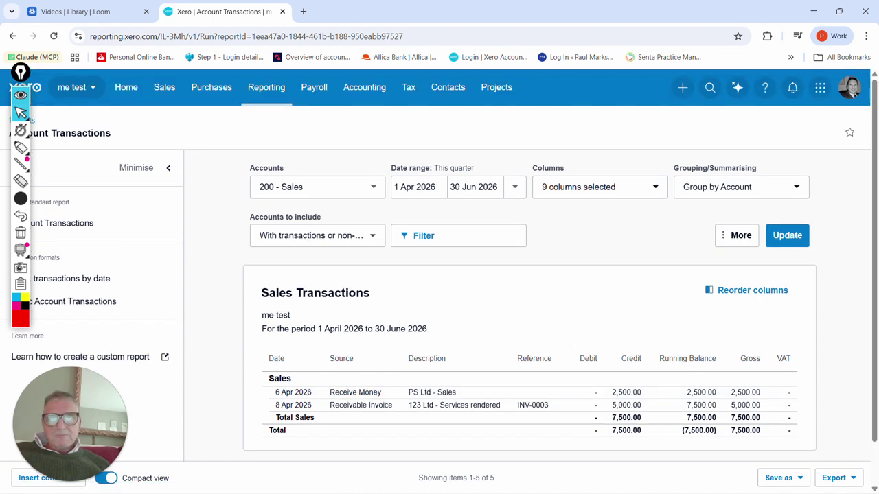
# - Return to the Test account's reconciliation through the homepage and review the remaining statement lines
pyautogui.click(126, 87)
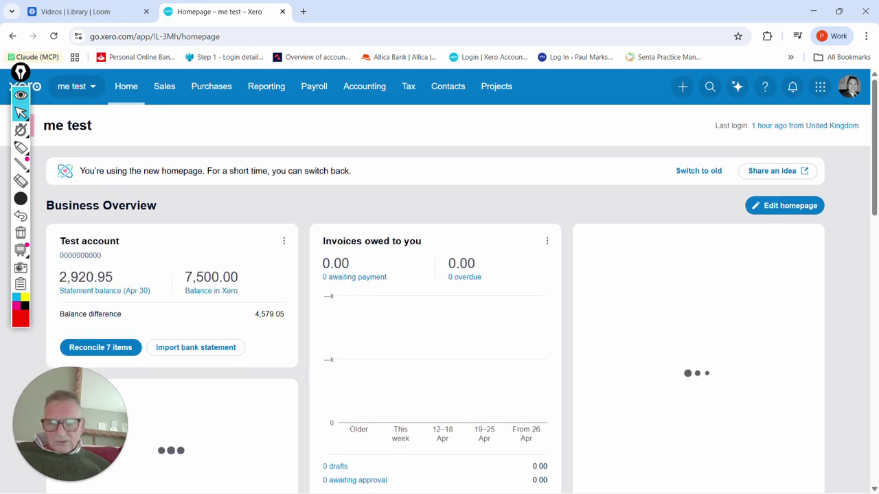
pyautogui.scroll(-2, 206, 309)
pyautogui.click(101, 234)
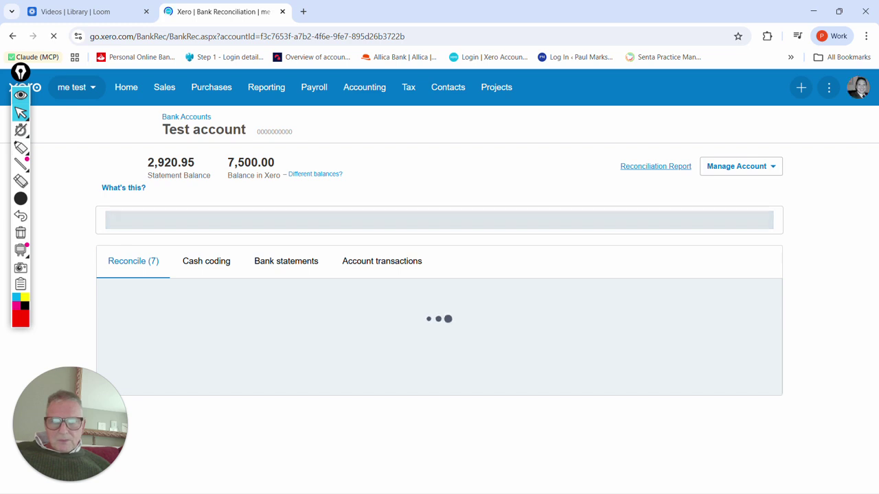
pyautogui.scroll(-1, 439, 274)
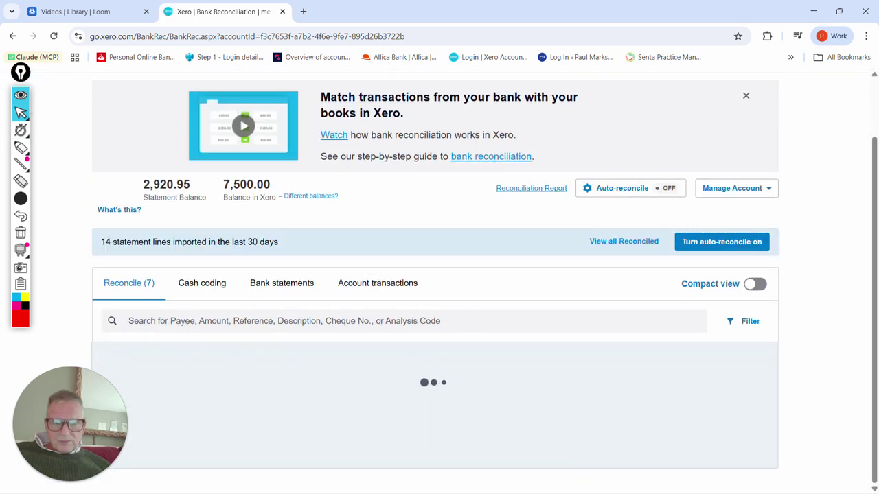
pyautogui.scroll(-3, 439, 274)
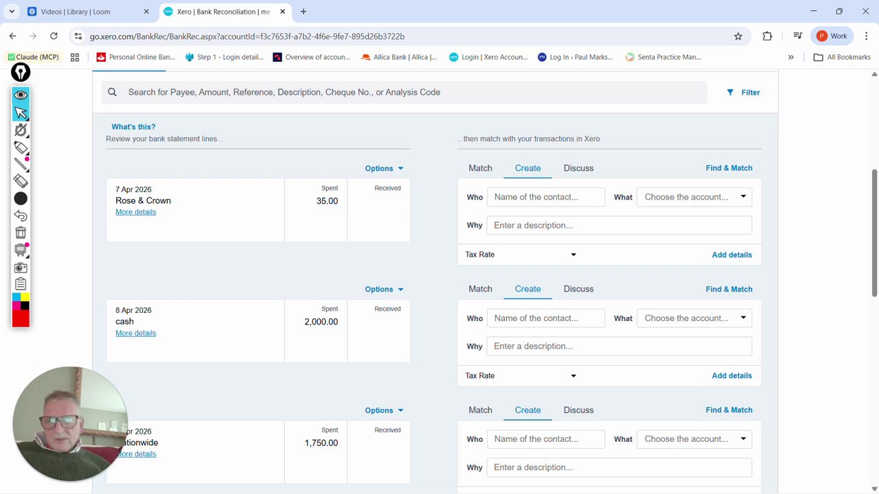
pyautogui.scroll(-3, 440, 275)
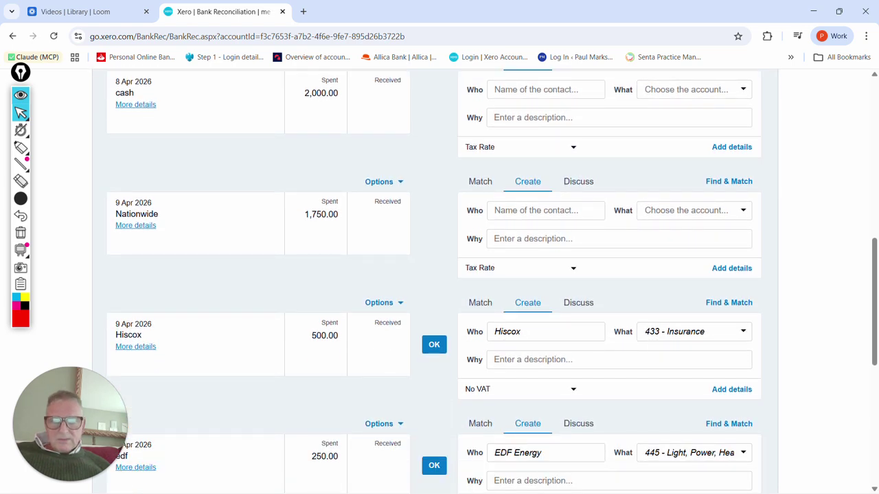
pyautogui.scroll(-5, 439, 275)
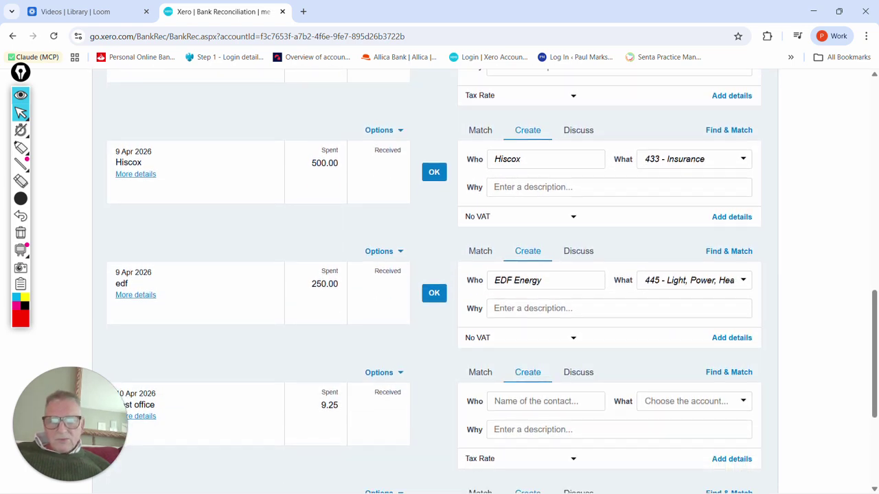
pyautogui.scroll(5, 439, 275)
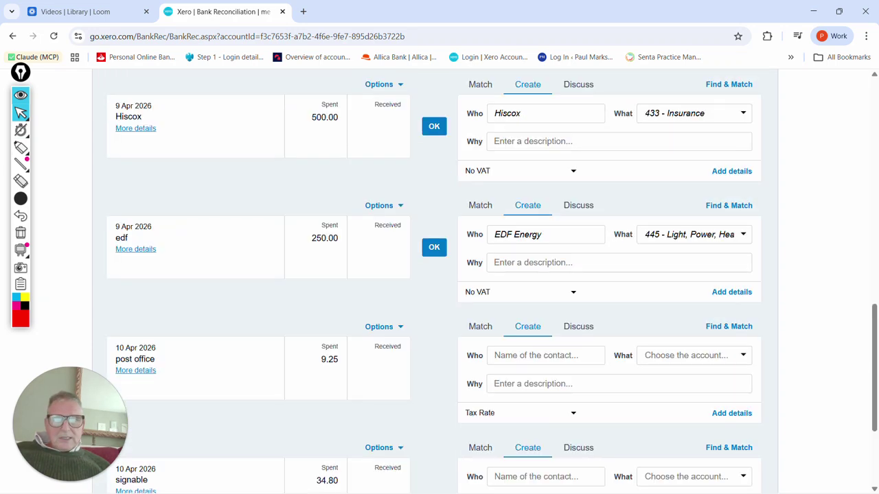
pyautogui.scroll(3, 439, 275)
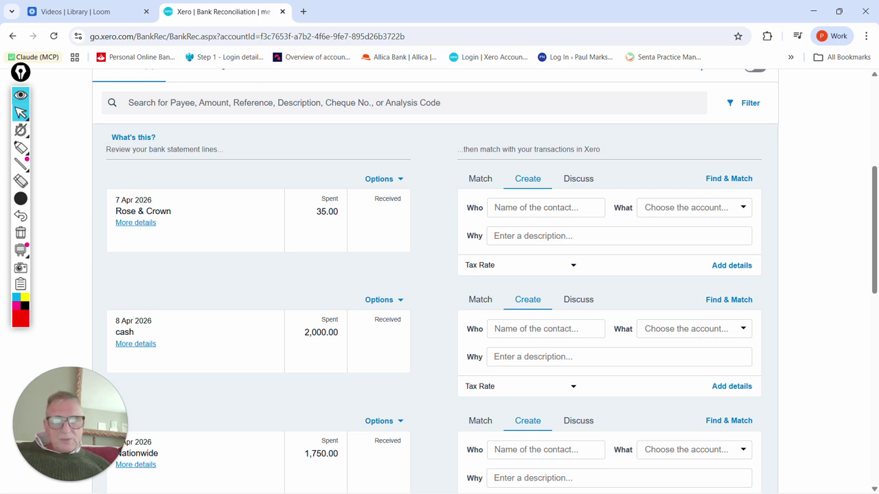
# - Enter Rose & Crown as a new contact for the 7 Apr 2026 Rose & Crown payment
pyautogui.click(546, 208)
pyautogui.write('Rose')
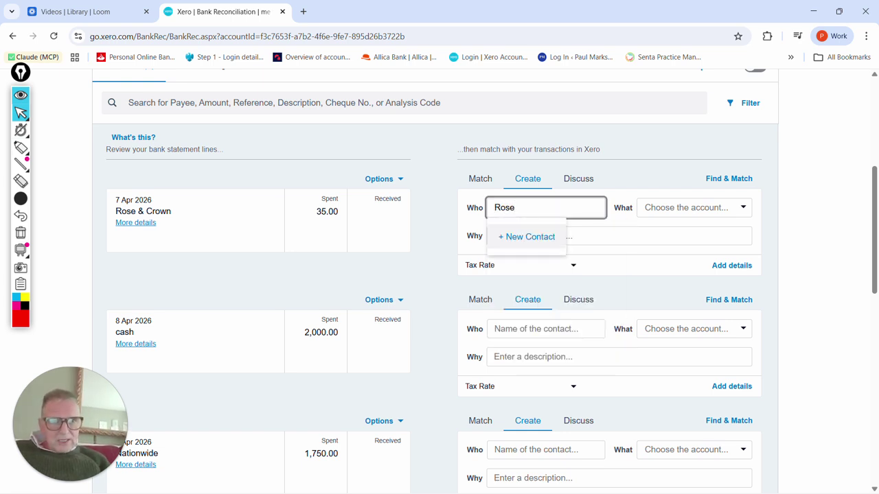
pyautogui.click(527, 237)
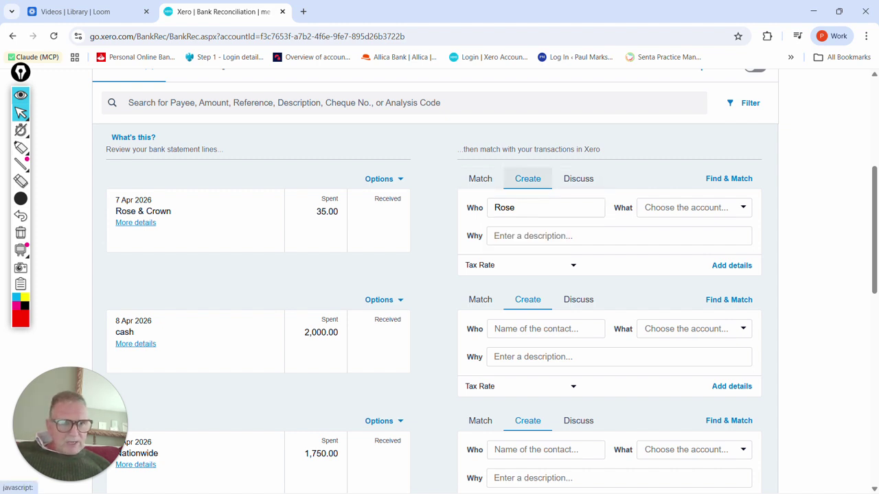
pyautogui.click(546, 208)
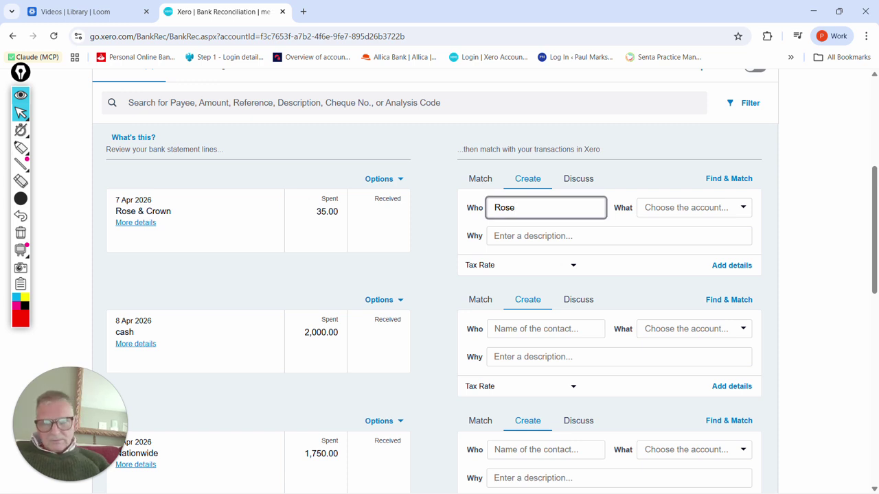
pyautogui.write('& ')
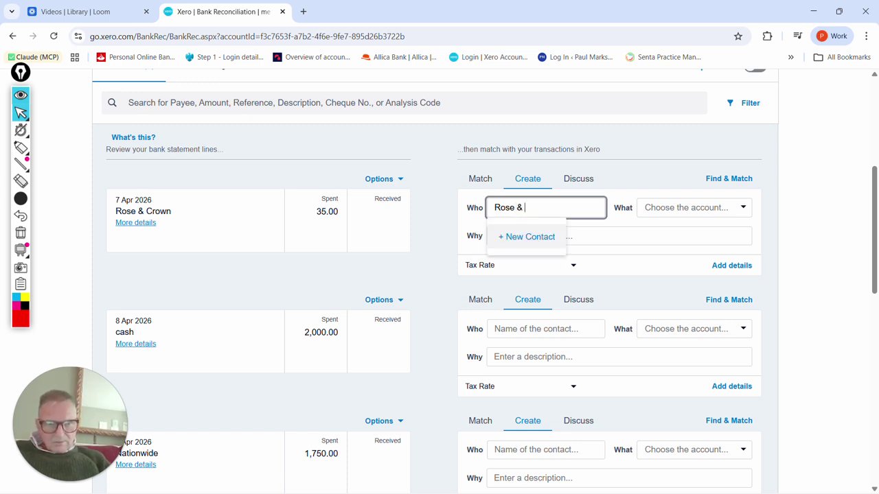
pyautogui.write('C')
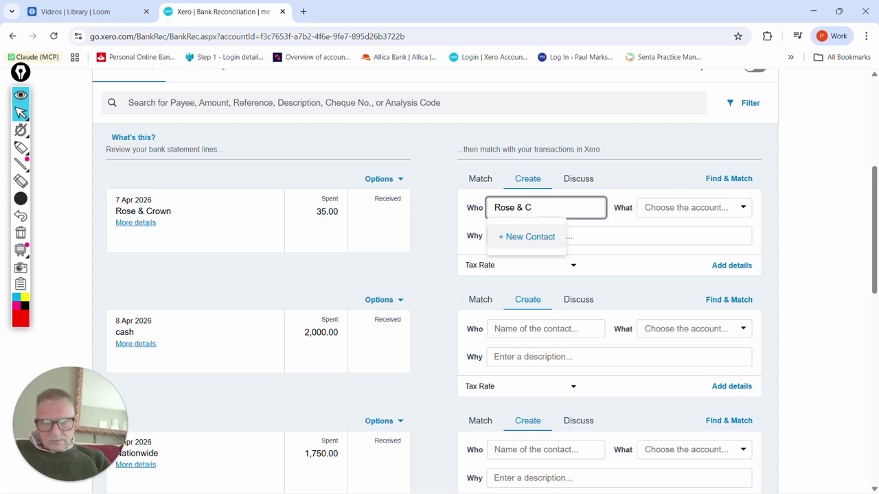
pyautogui.write('ronw')
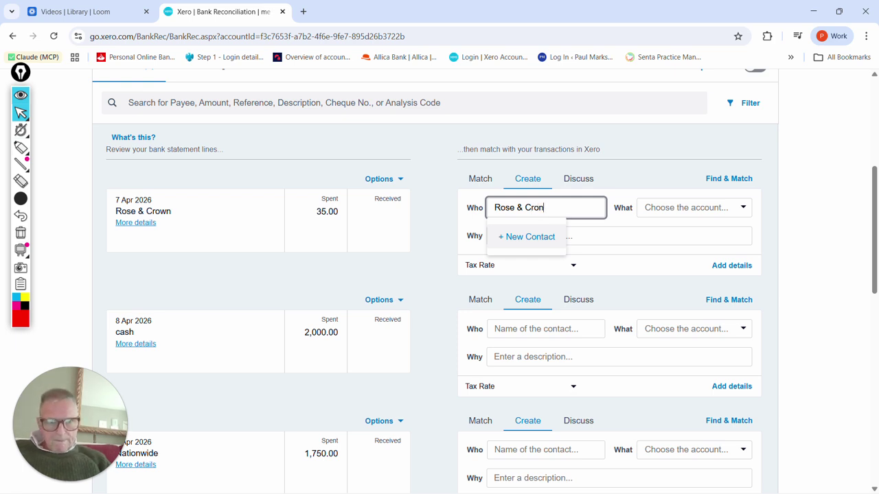
pyautogui.press('BackSpace')
pyautogui.press('BackSpace')
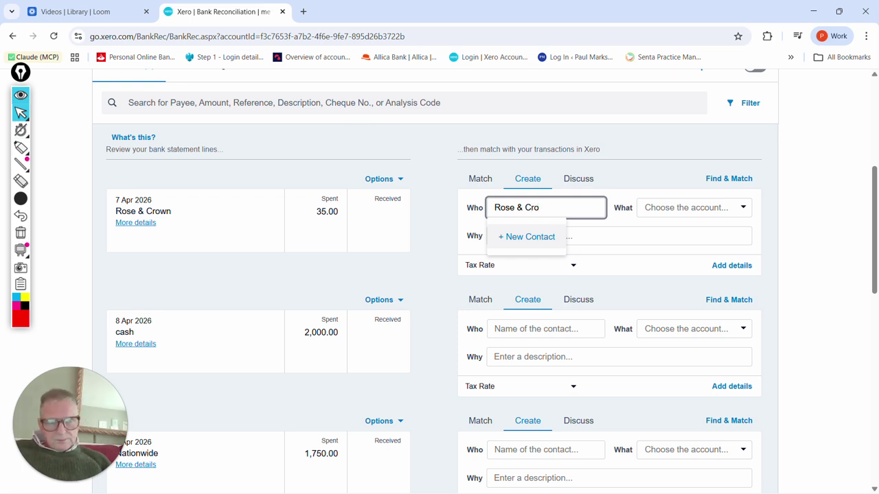
pyautogui.write('wn')
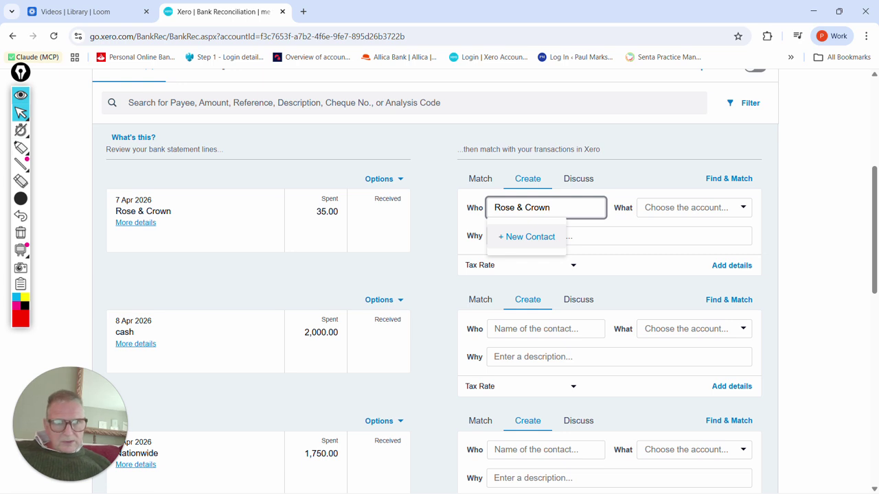
pyautogui.press('Return')
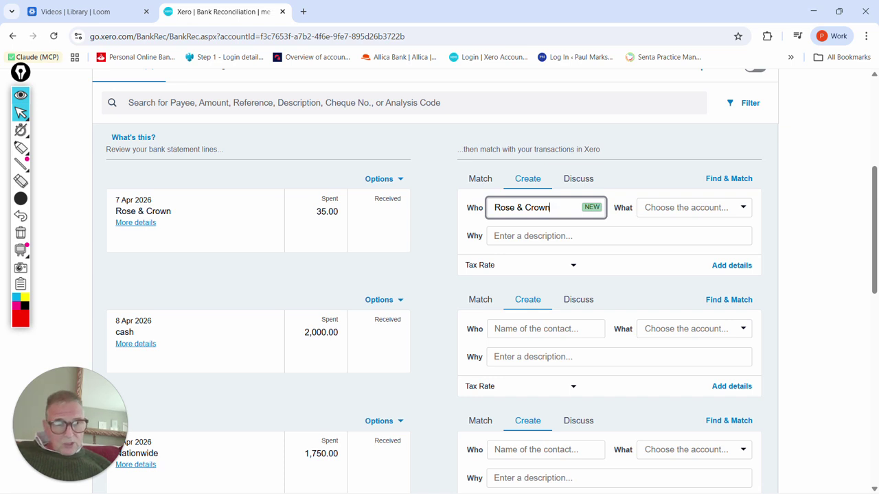
# - Code the Rose & Crown payment to the account 980 - Owner A Drawings
pyautogui.click(687, 207)
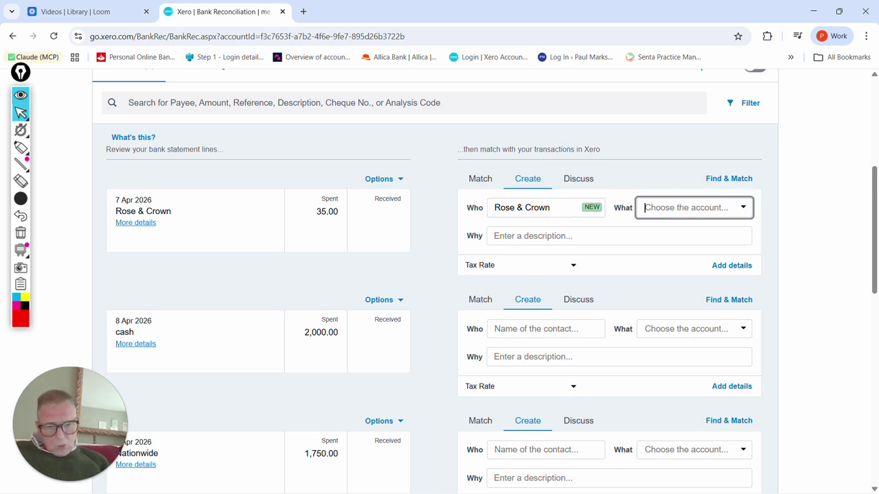
pyautogui.write('own')
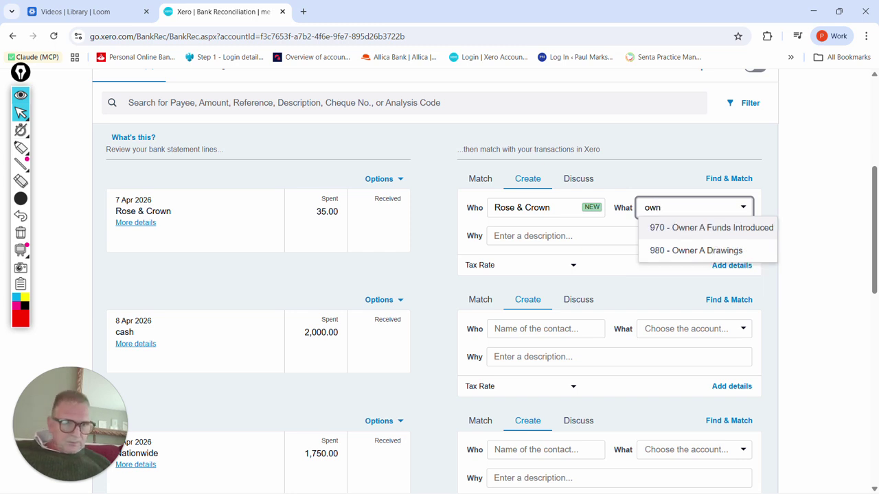
pyautogui.press('Down')
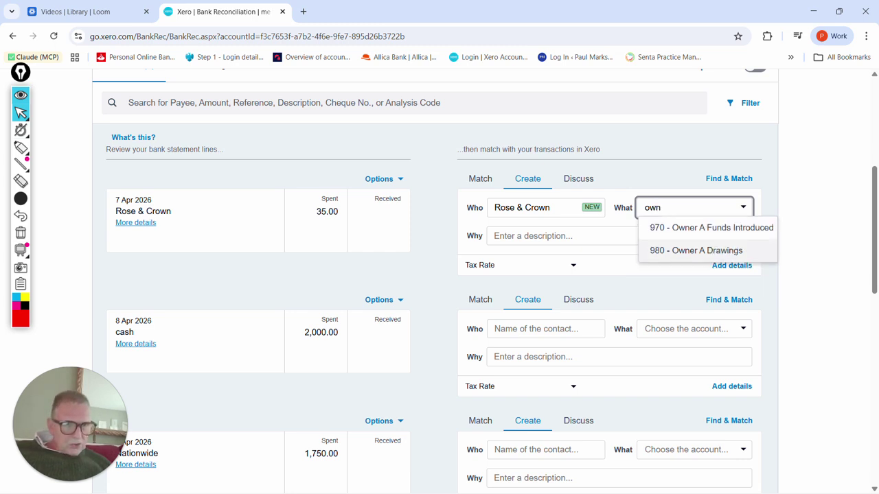
pyautogui.press('Return')
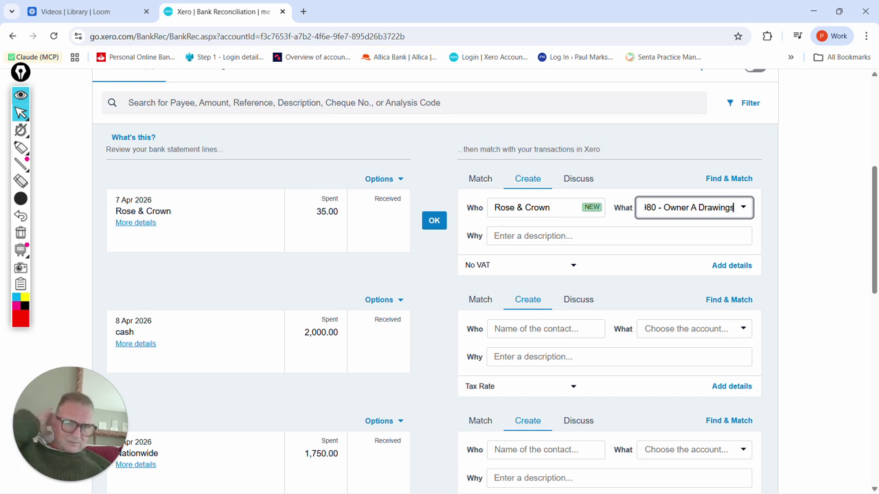
# - Reconcile the Rose & Crown payment, and reconcile the 8 Apr 2026 cash payment with new contact Cash and account 980 - Owner A Drawings
pyautogui.click(434, 221)
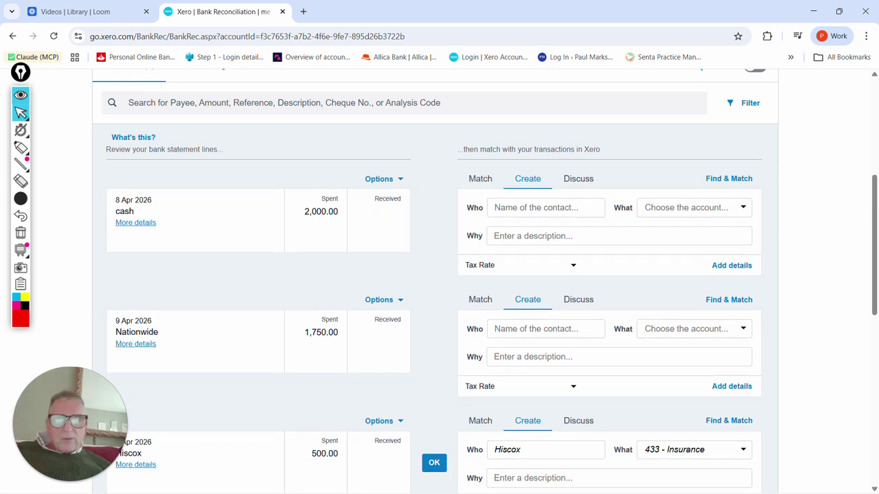
pyautogui.click(546, 208)
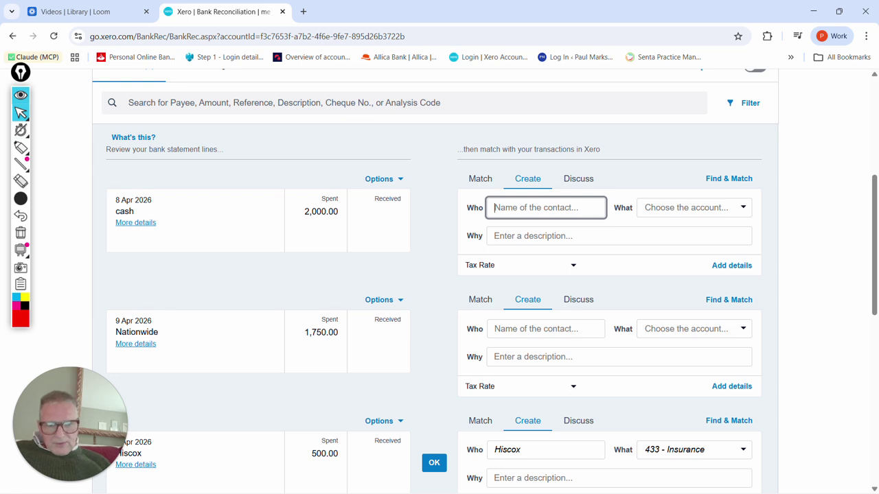
pyautogui.write('Cash')
pyautogui.press('Tab')
pyautogui.write('owner')
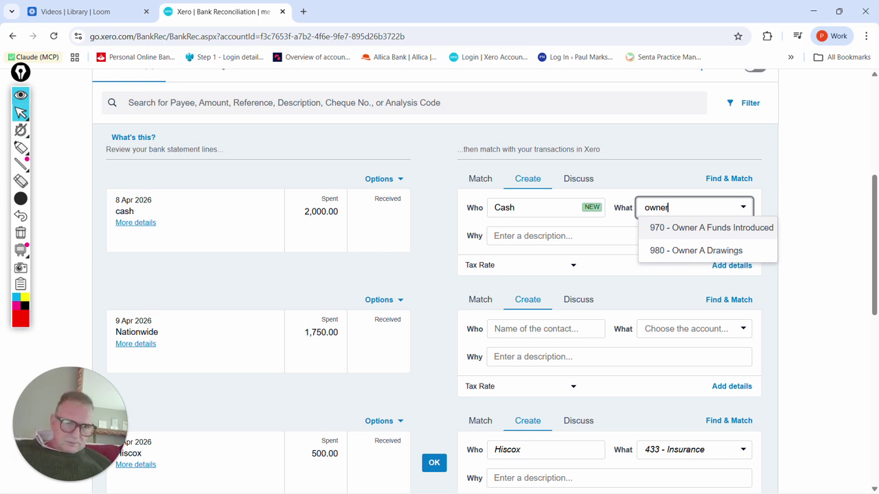
pyautogui.press('Down')
pyautogui.press('Return')
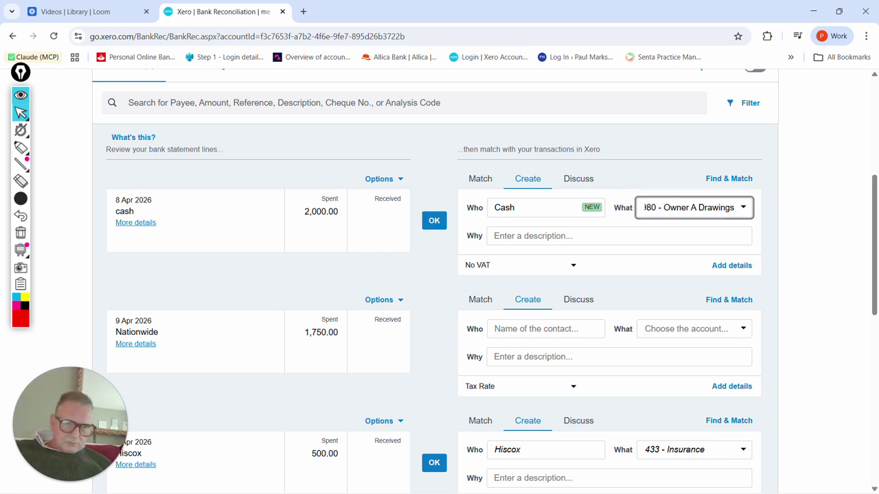
pyautogui.click(434, 220)
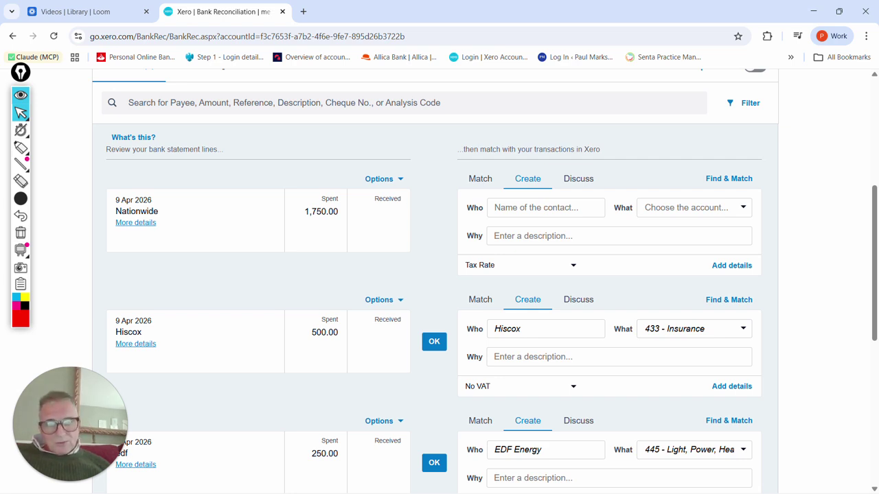
# - Open the detailed transaction form for the 10 Apr 2026 signable payment
pyautogui.scroll(-4, 440, 282)
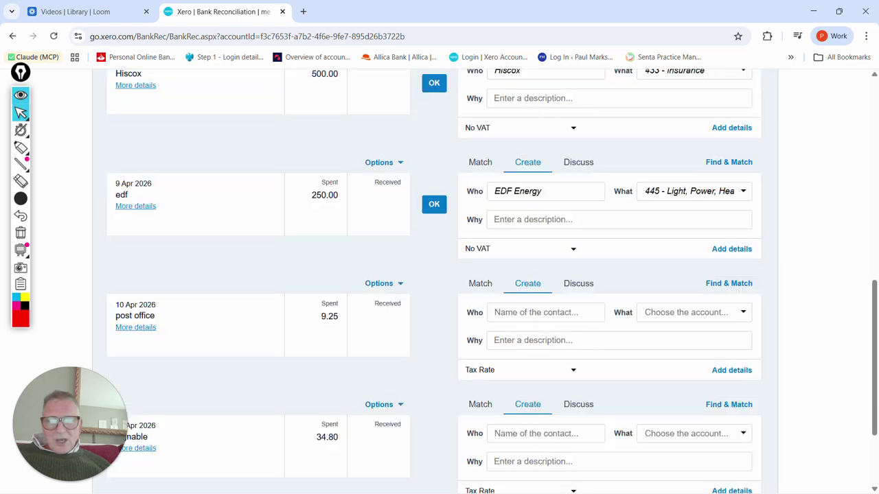
pyautogui.scroll(-2, 439, 281)
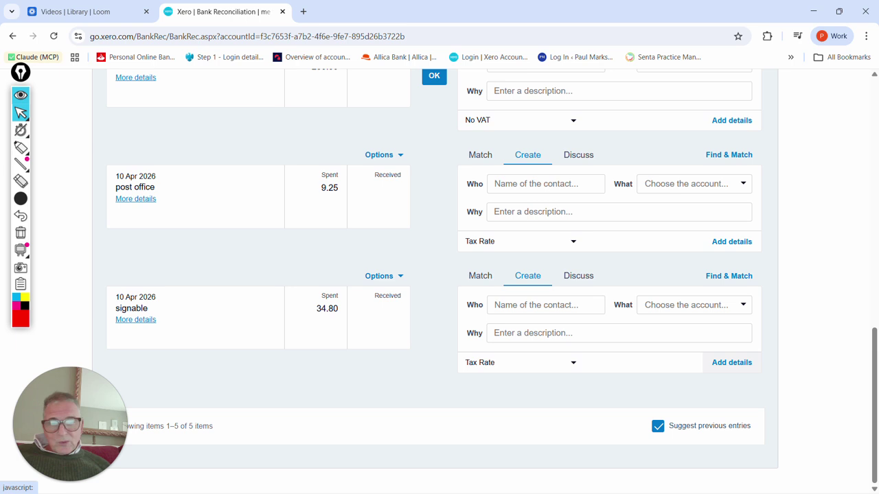
pyautogui.click(732, 362)
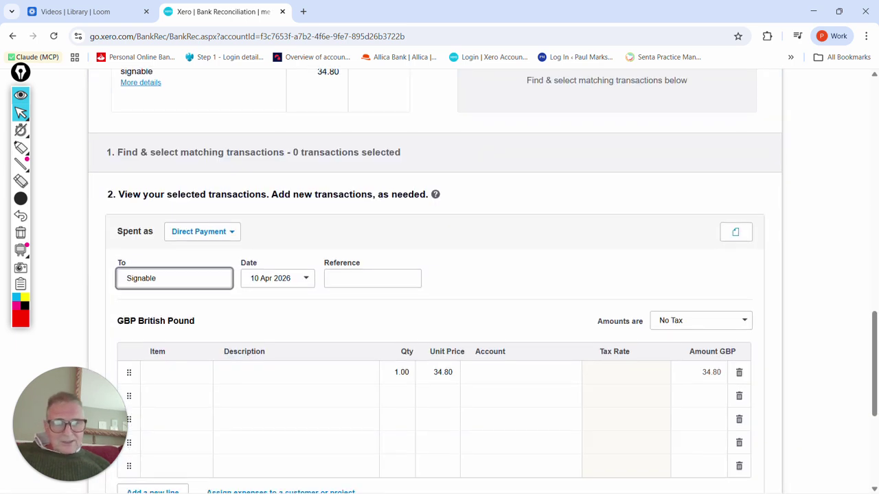
pyautogui.scroll(-2, 440, 281)
pyautogui.scroll(3, 439, 281)
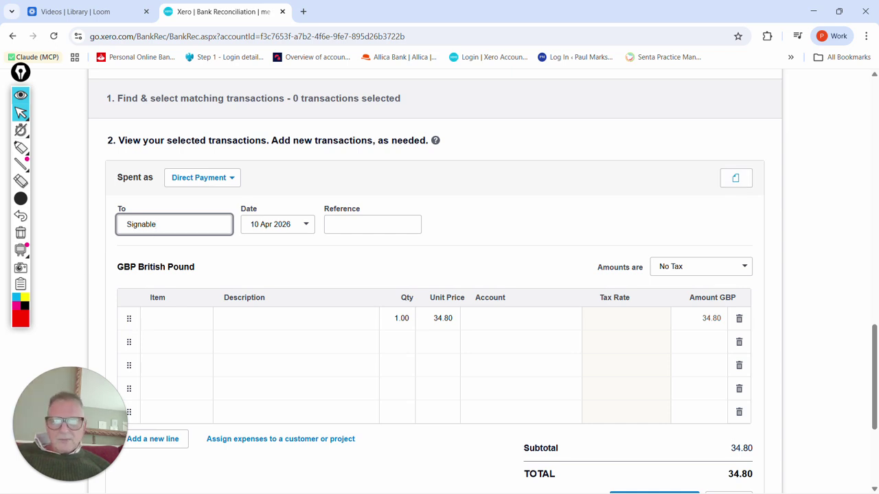
# - Attach the file Signable_2025-11-24_34.80 from Downloads to the Signable payment
pyautogui.click(735, 178)
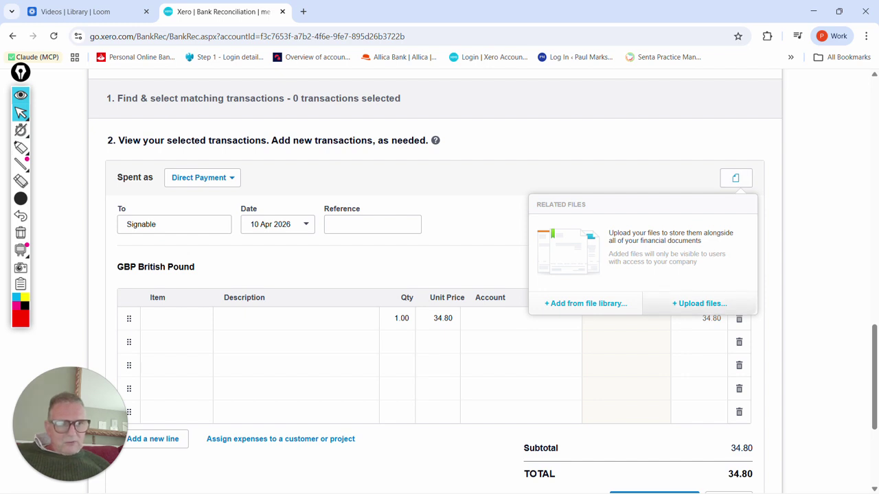
pyautogui.click(699, 304)
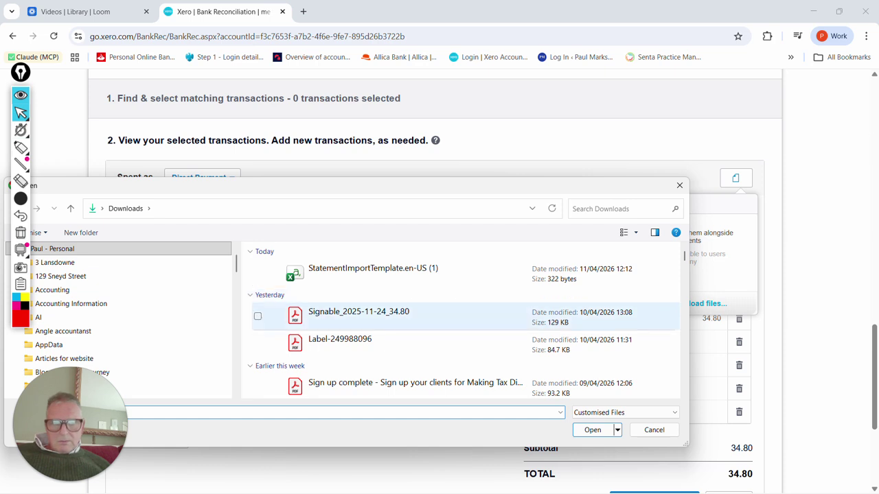
pyautogui.doubleClick(358, 313)
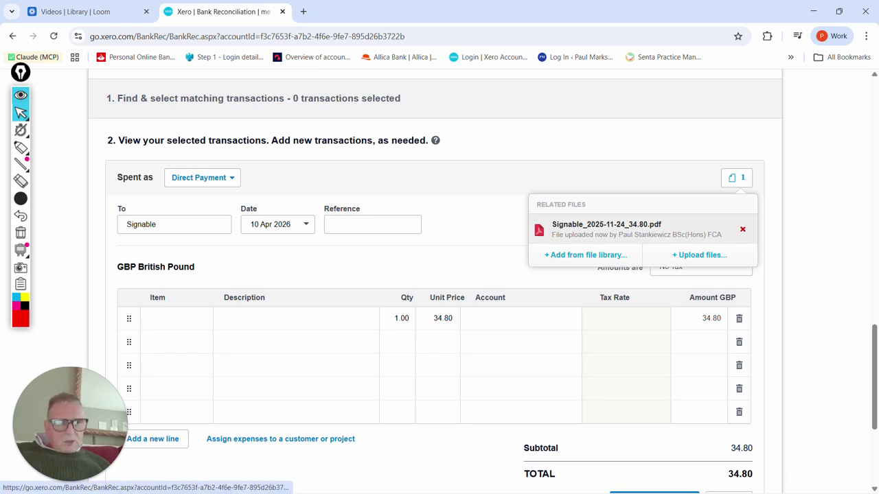
pyautogui.click(743, 229)
pyautogui.click(488, 218)
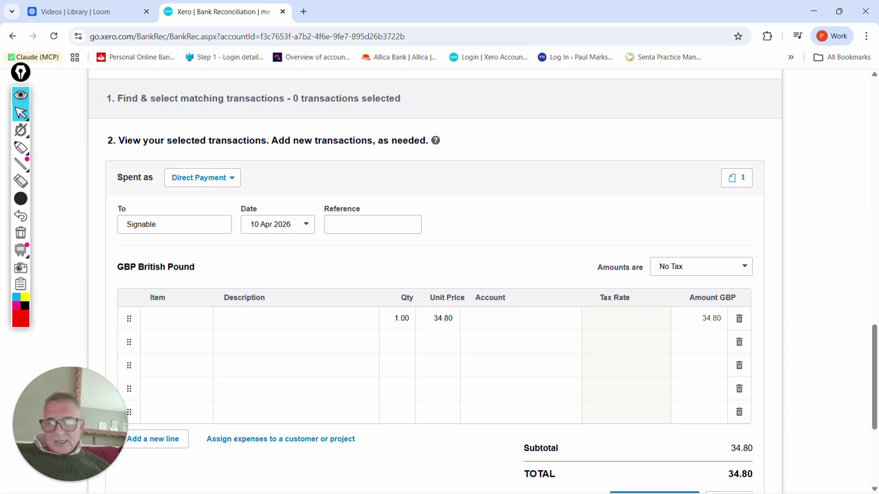
# - Enter the description "E-siging" on the first line of the Signable payment
pyautogui.click(296, 318)
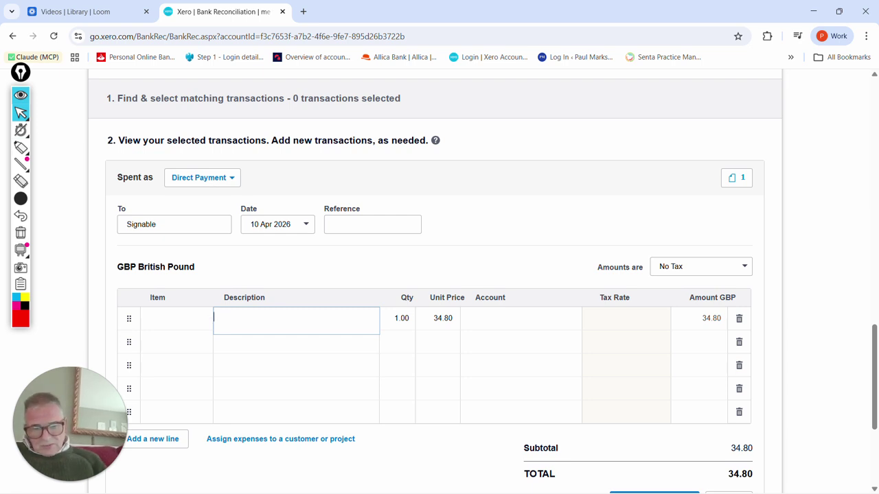
pyautogui.write('E')
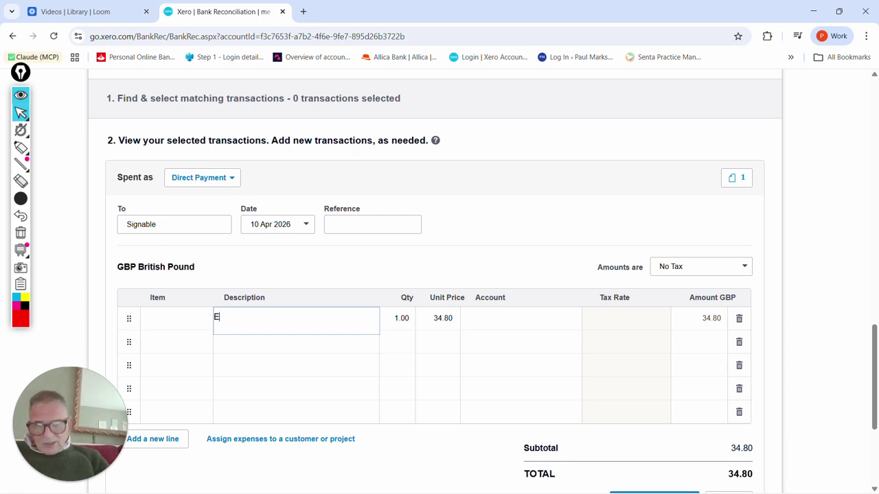
pyautogui.write('-si')
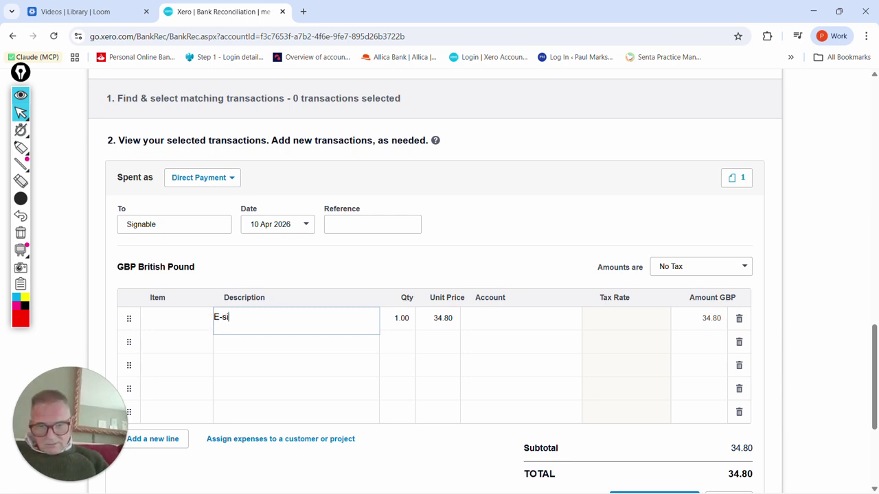
pyautogui.write('ging')
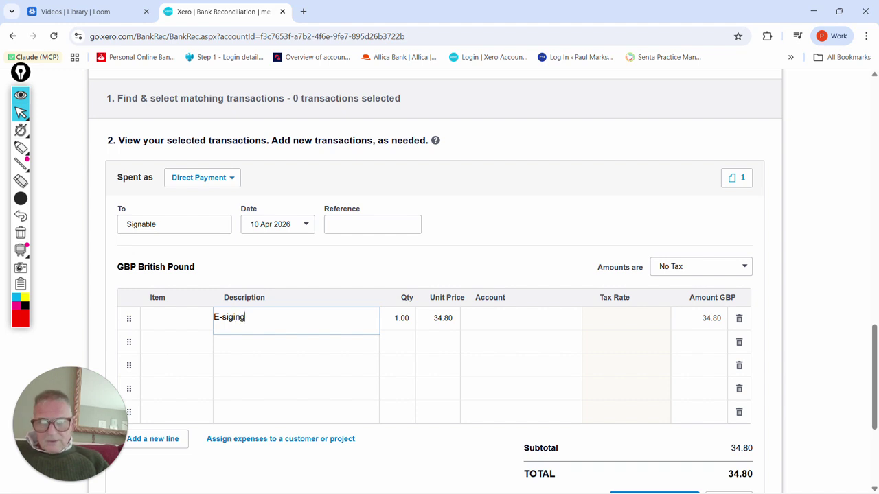
pyautogui.press('Tab')
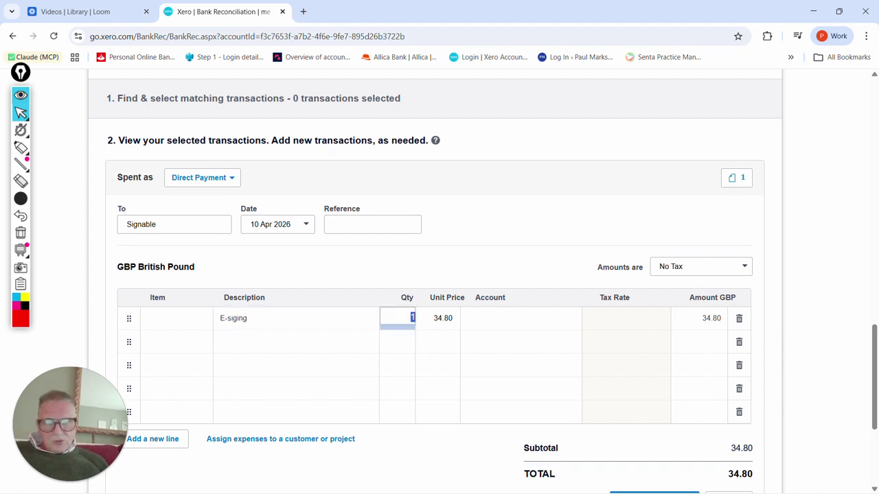
pyautogui.press('Tab')
pyautogui.press('Tab')
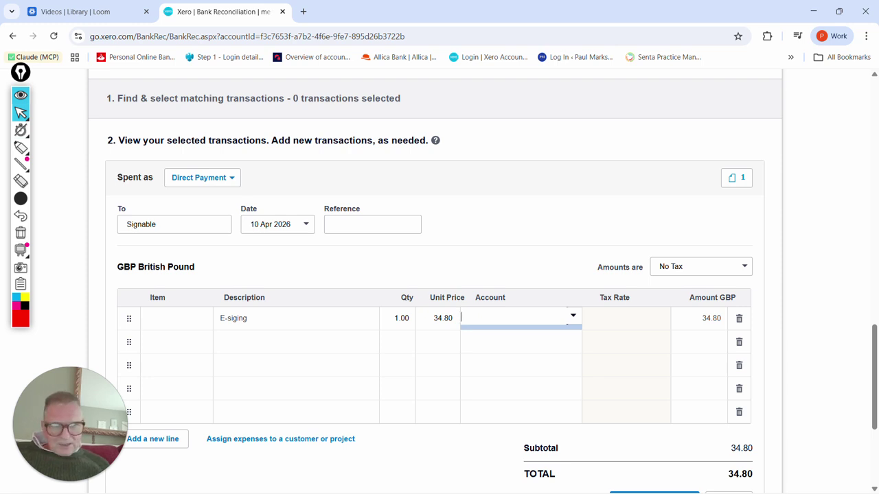
# - Code the E-siging line to the account 463 - IT Software and Consumables
pyautogui.click(574, 316)
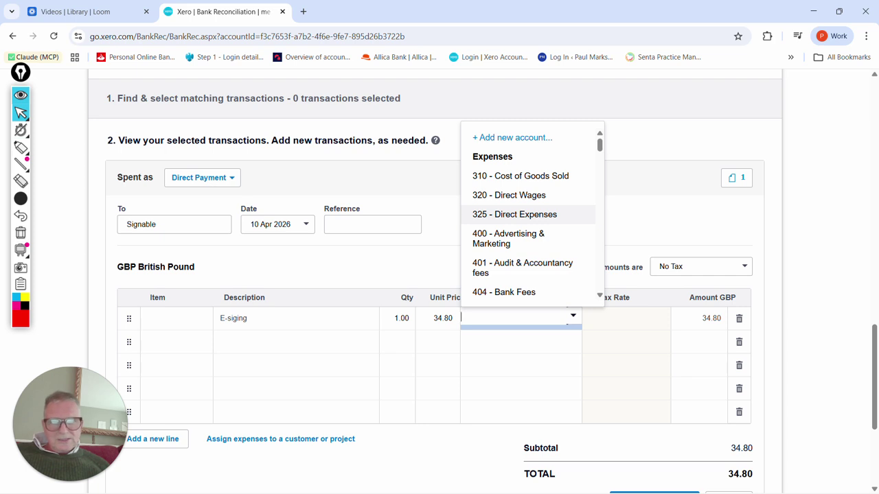
pyautogui.scroll(-3, 529, 215)
pyautogui.scroll(-1, 529, 215)
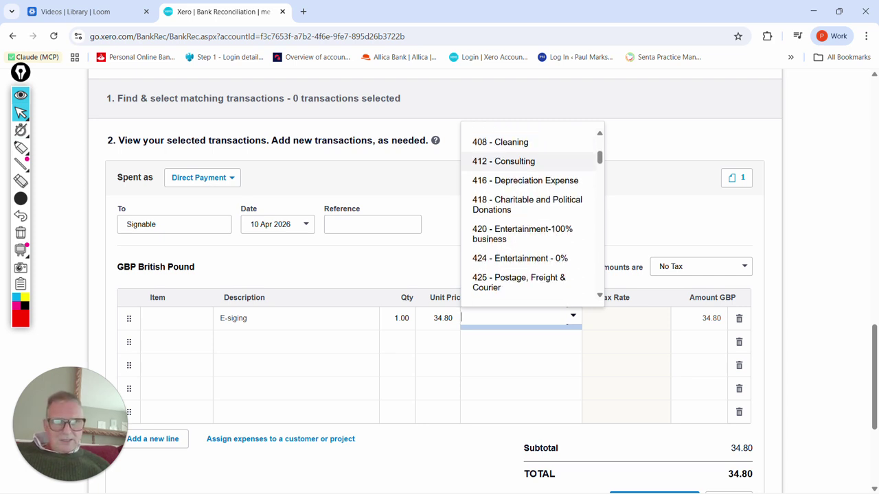
pyautogui.scroll(6, 529, 215)
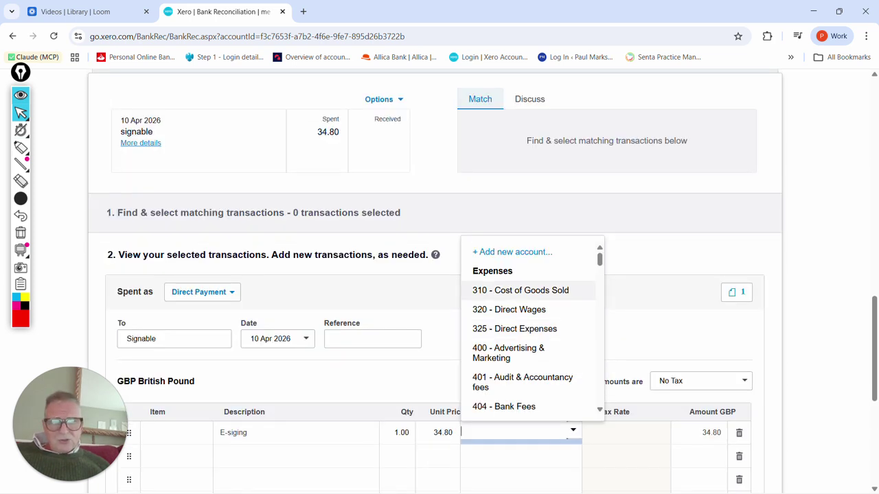
pyautogui.scroll(-2, 529, 290)
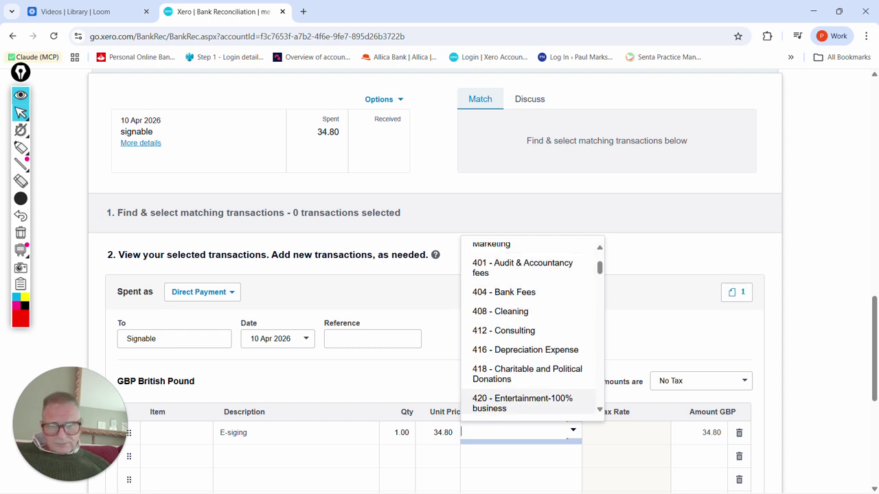
pyautogui.write('It')
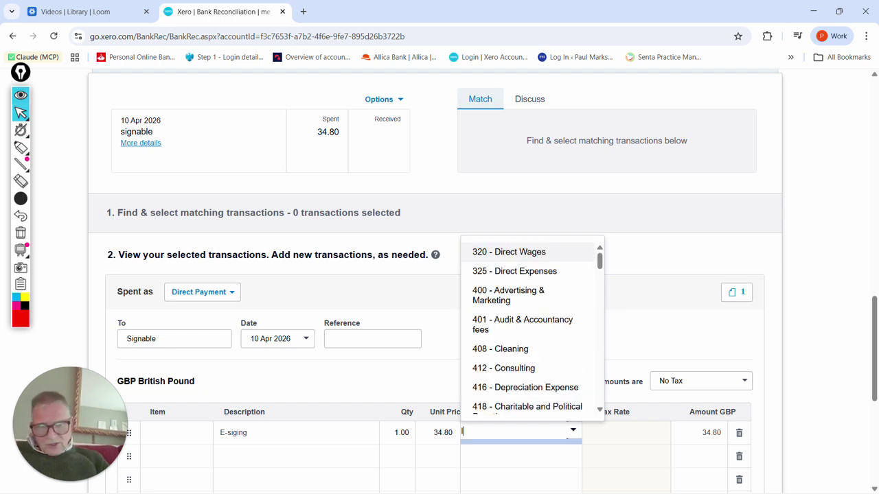
pyautogui.press('Down')
pyautogui.press('Down')
pyautogui.press('Return')
# - Review the Signable payment's line fields and totals against the 10 Apr 2026 statement line
pyautogui.scroll(-3, 439, 282)
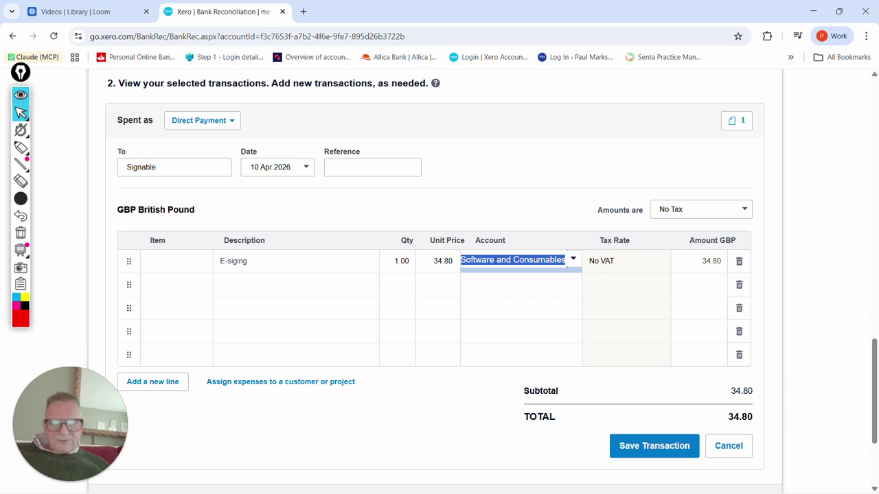
pyautogui.click(245, 260)
pyautogui.press('Tab')
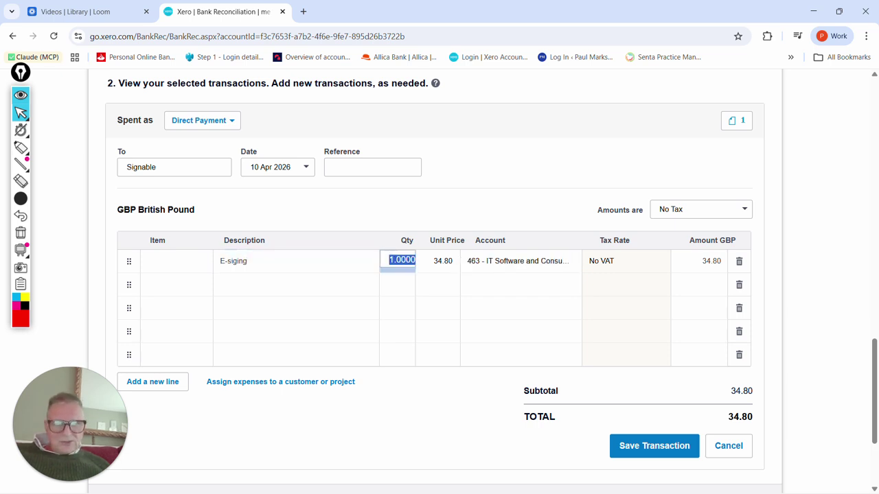
pyautogui.press('Tab')
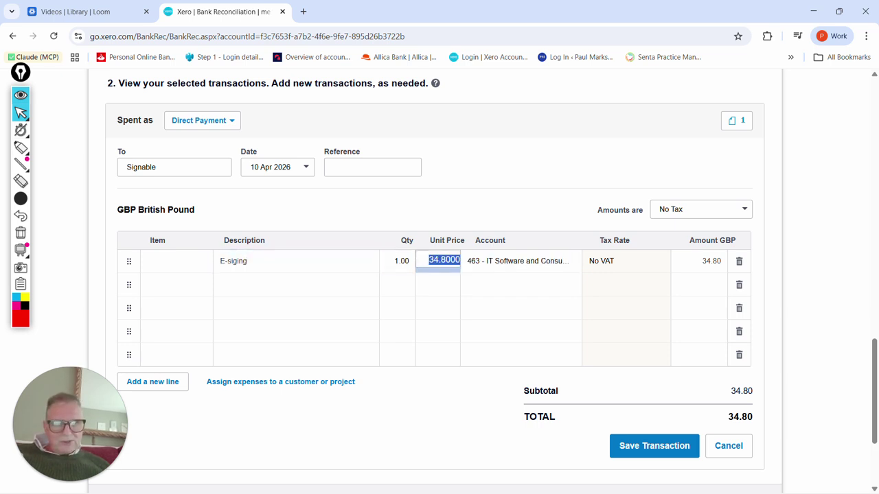
pyautogui.press('Tab')
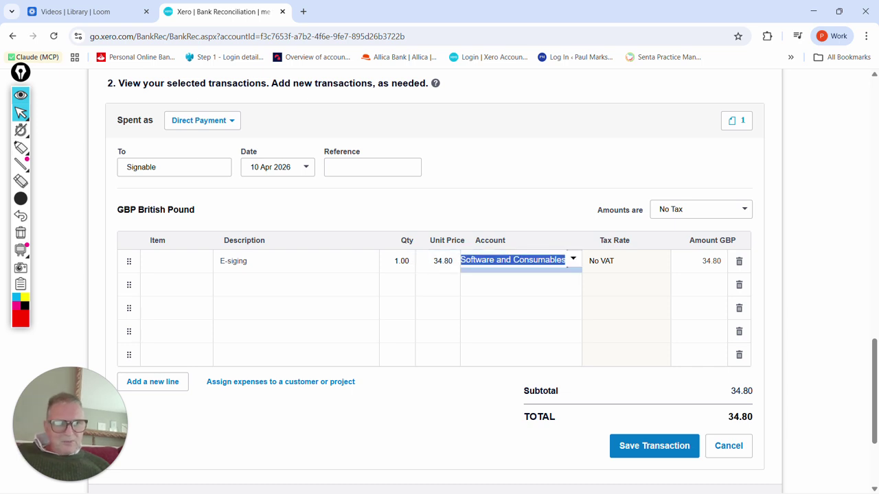
pyautogui.press('Tab')
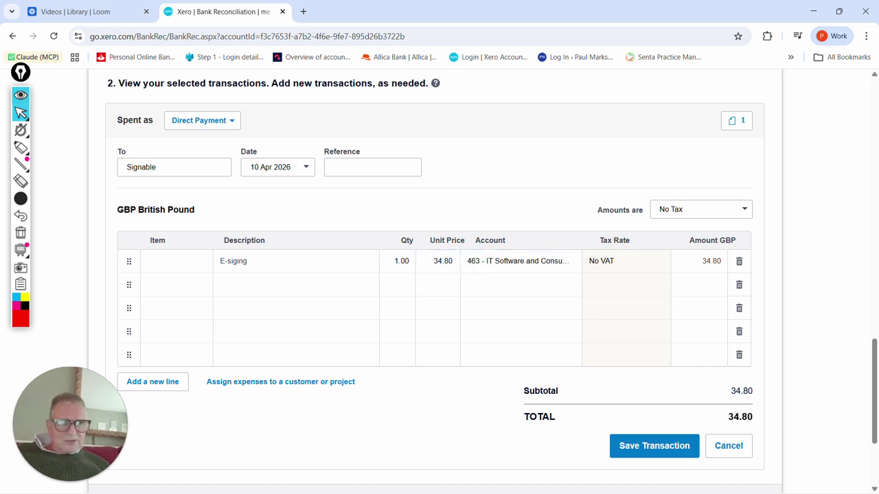
pyautogui.scroll(2, 434, 281)
pyautogui.scroll(-3, 435, 282)
pyautogui.scroll(4, 435, 281)
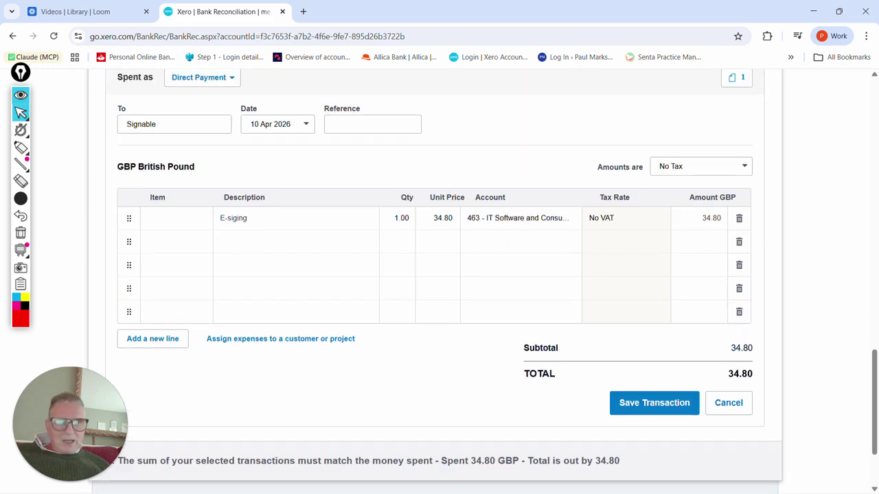
pyautogui.scroll(2, 435, 282)
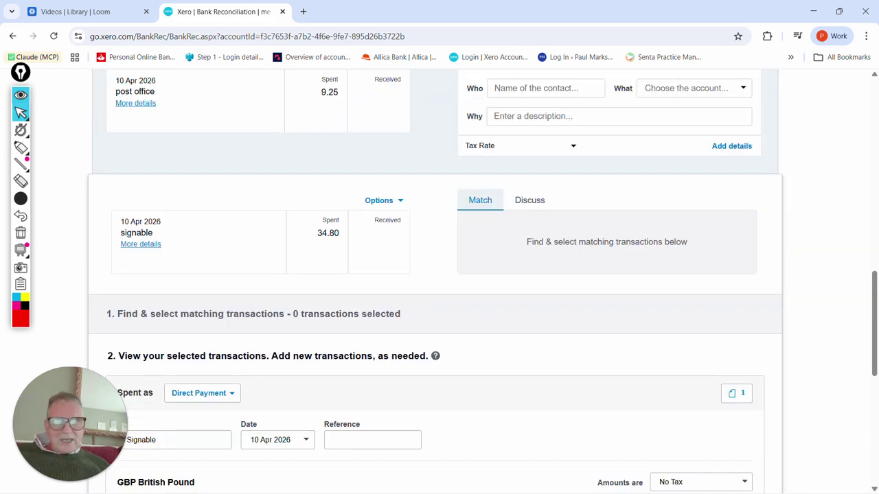
pyautogui.scroll(-6, 435, 281)
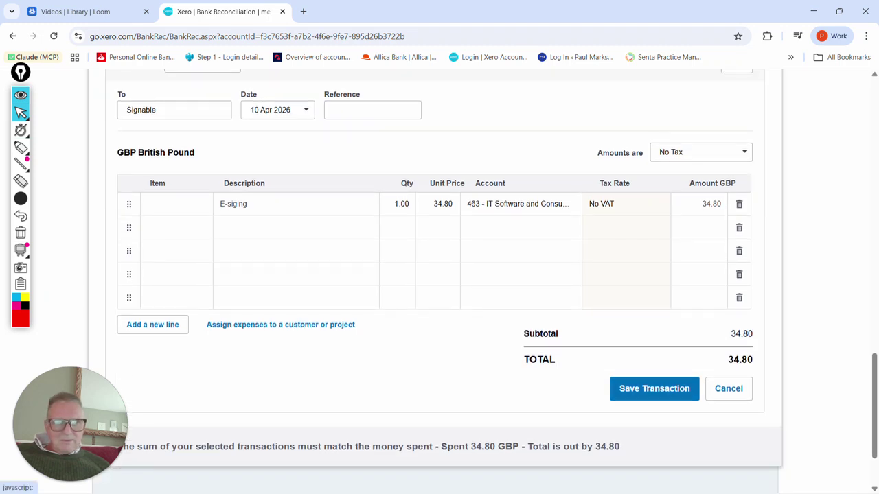
# - Save the Signable transaction and reconcile it with the matching 10 Apr 2026 statement line
pyautogui.click(655, 389)
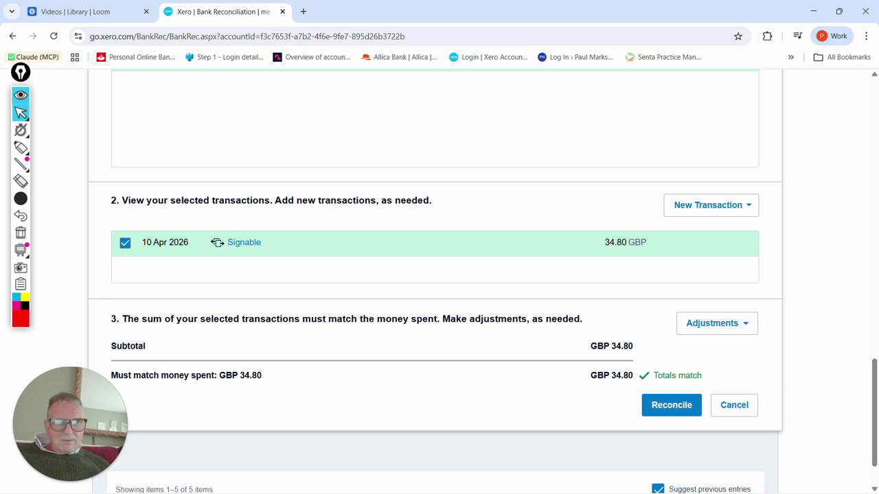
pyautogui.scroll(3, 439, 274)
pyautogui.scroll(2, 440, 274)
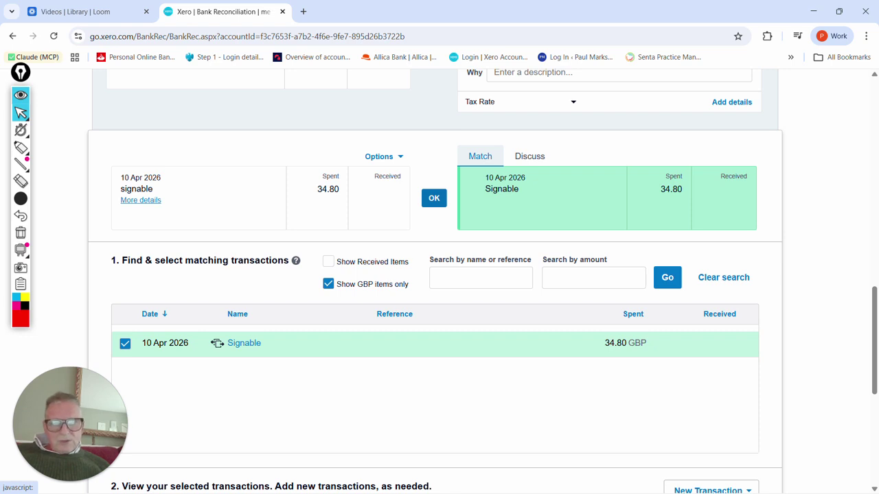
pyautogui.click(434, 198)
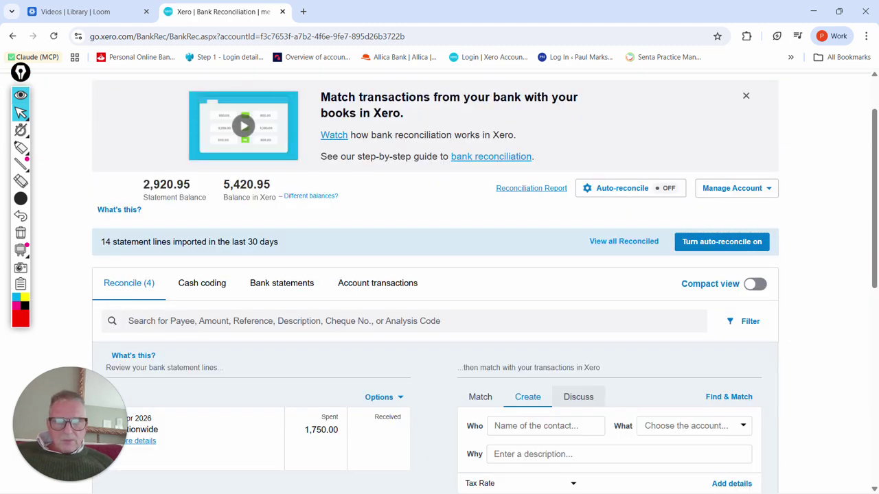
# - Reconcile the 10 Apr 2026 post office statement line of 9.25 with its matching transaction
pyautogui.scroll(-5, 471, 441)
pyautogui.scroll(-2, 471, 441)
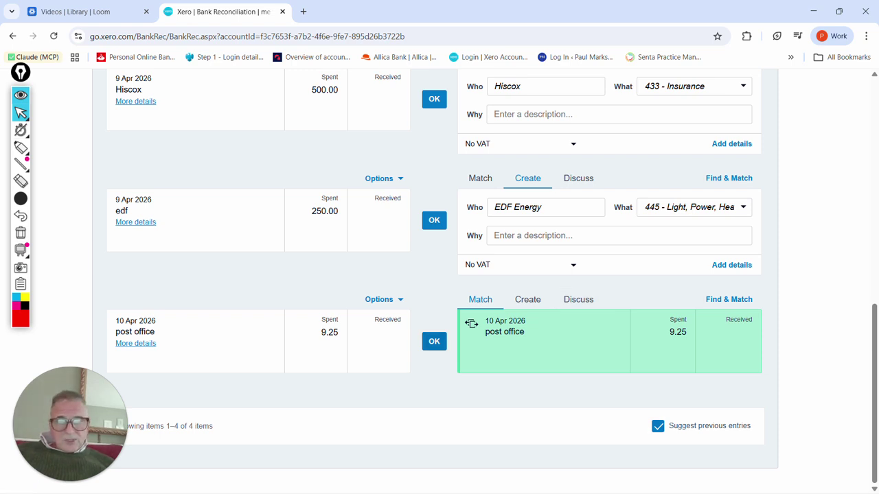
pyautogui.click(434, 341)
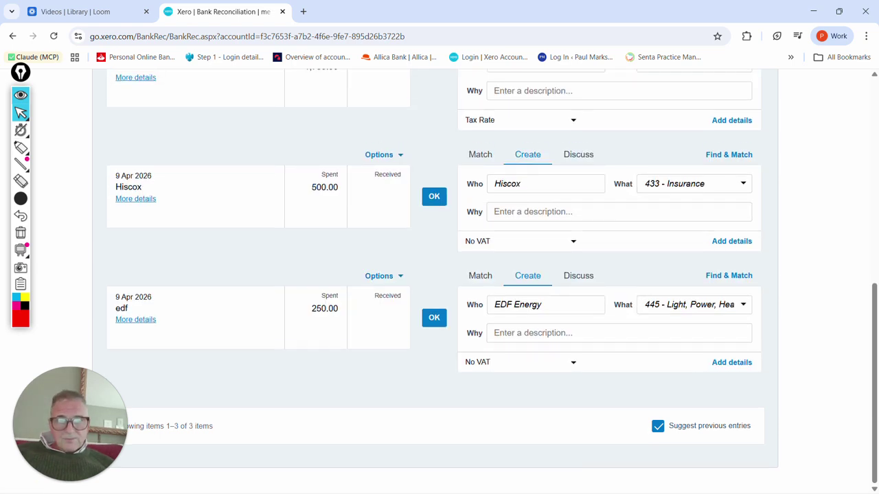
# - Open the Profit and Loss report for the organisation
pyautogui.scroll(5, 439, 274)
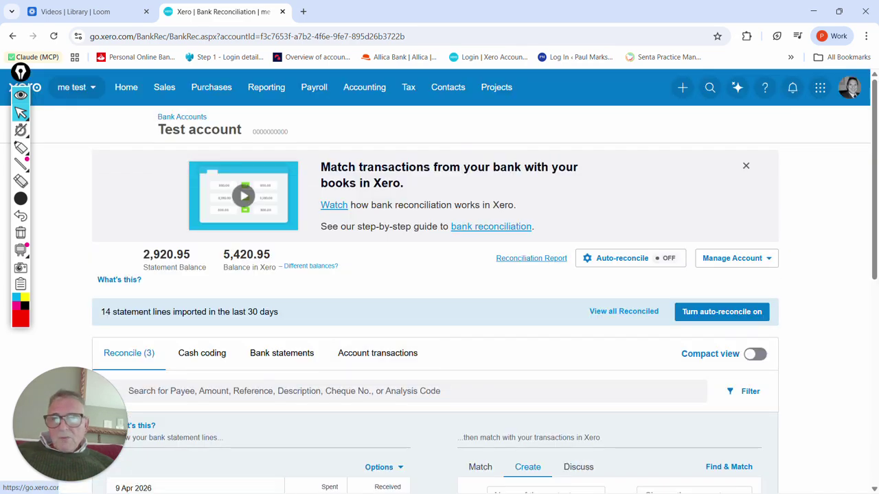
pyautogui.click(267, 88)
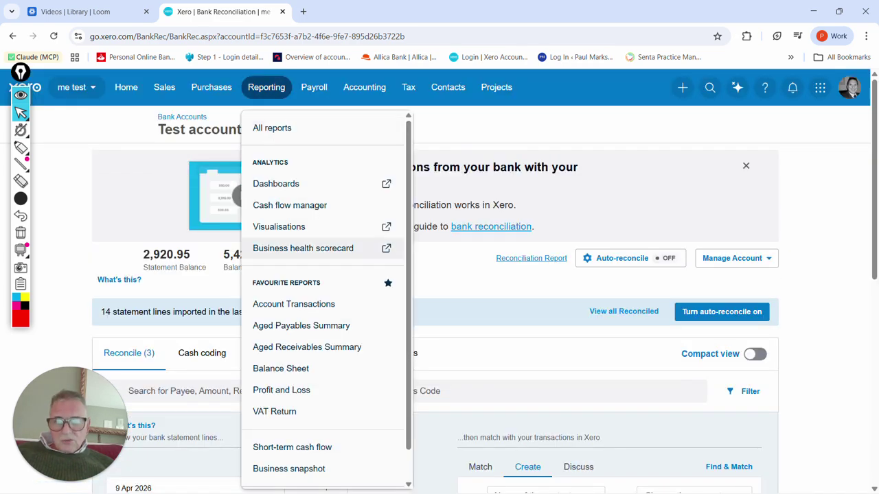
pyautogui.click(282, 390)
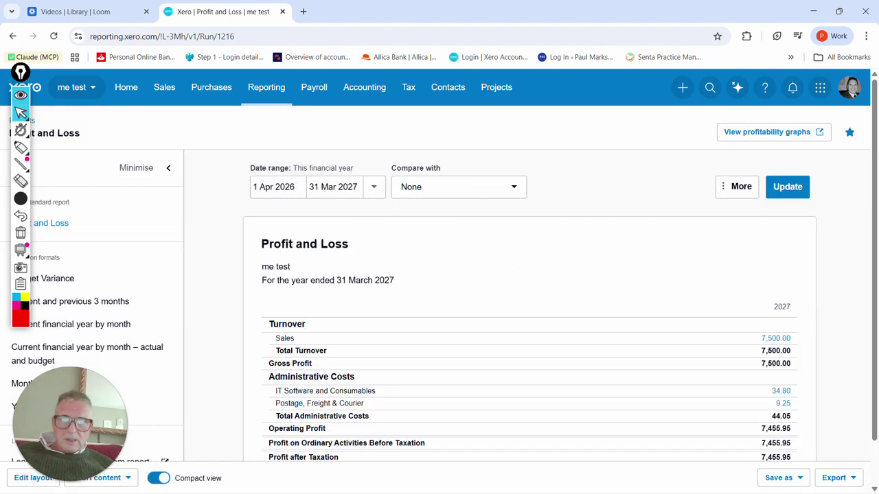
# - Rerun the Profit and Loss report for this quarter and review its turnover, administrative costs and profit lines
pyautogui.click(373, 187)
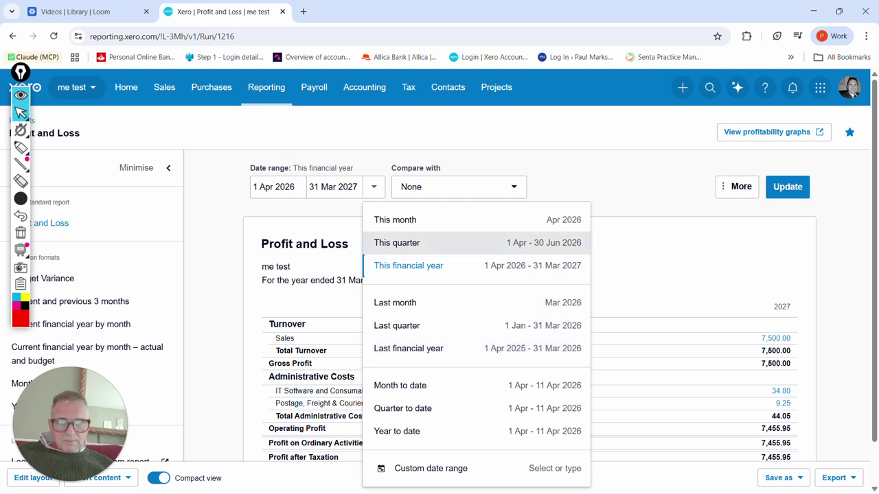
pyautogui.click(397, 243)
pyautogui.click(788, 186)
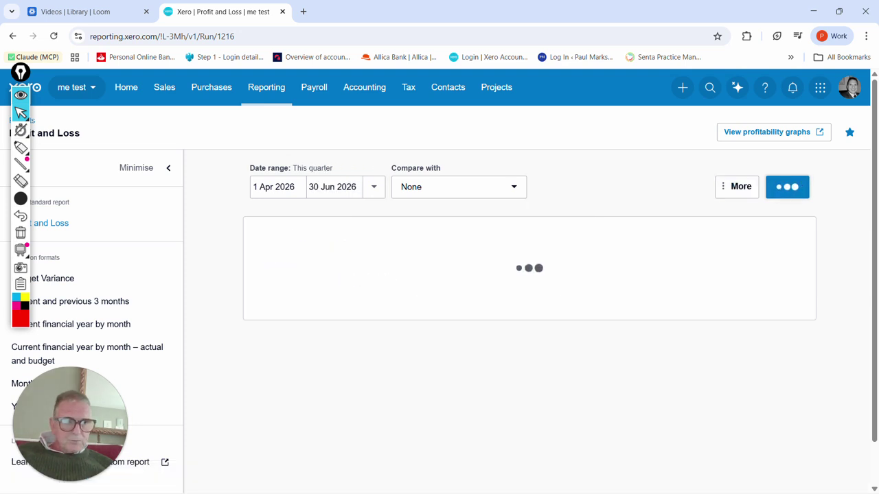
pyautogui.scroll(-1, 528, 309)
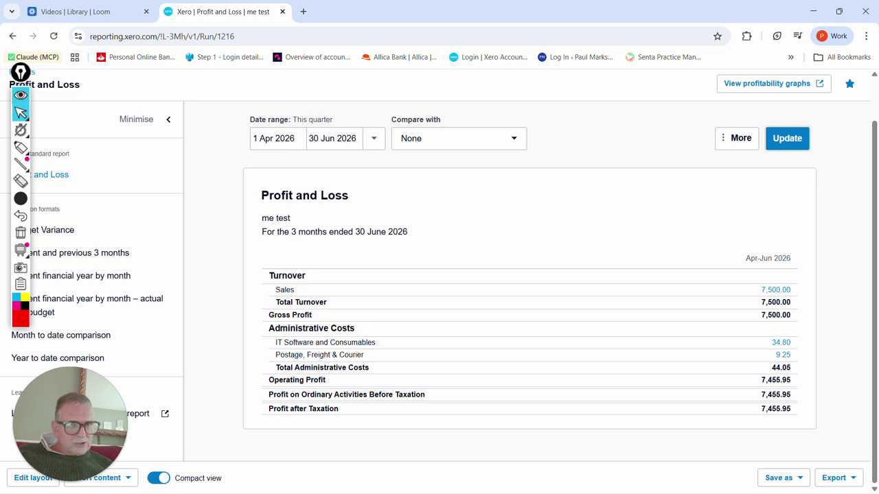
pyautogui.scroll(1, 439, 275)
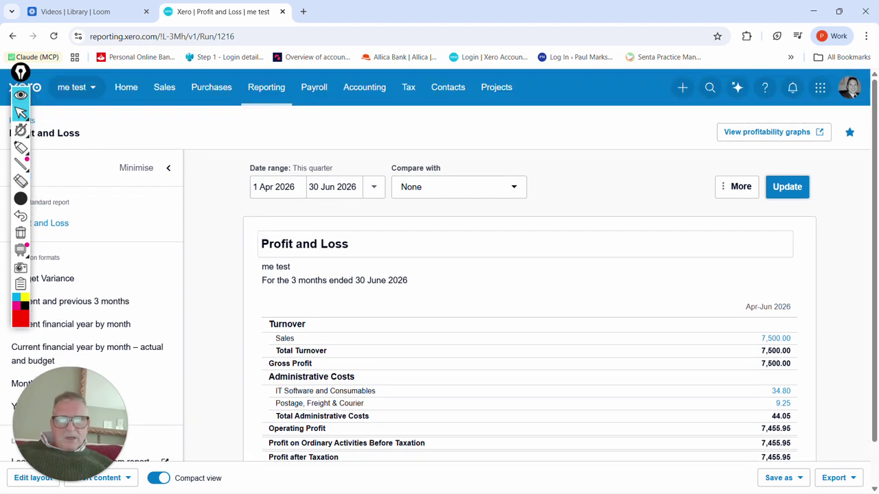
# - Return to the Test account's unreconciled statement lines by way of the homepage
pyautogui.click(126, 87)
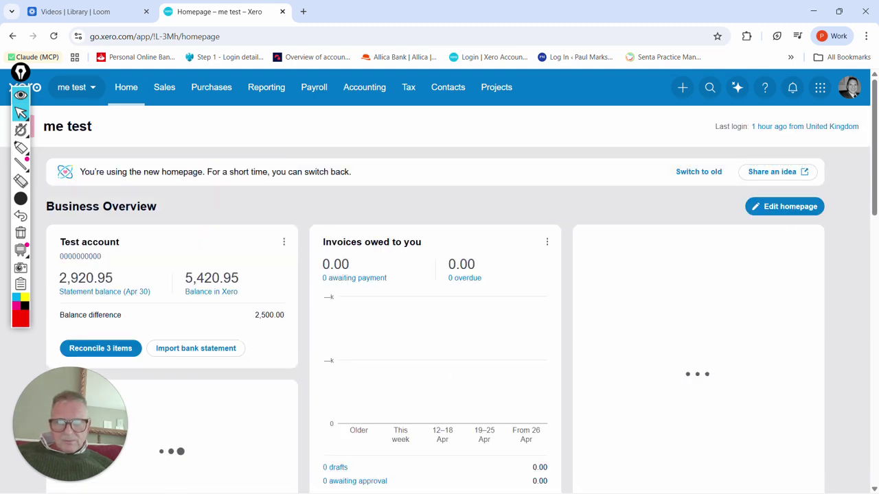
pyautogui.scroll(-2, 440, 274)
pyautogui.click(101, 234)
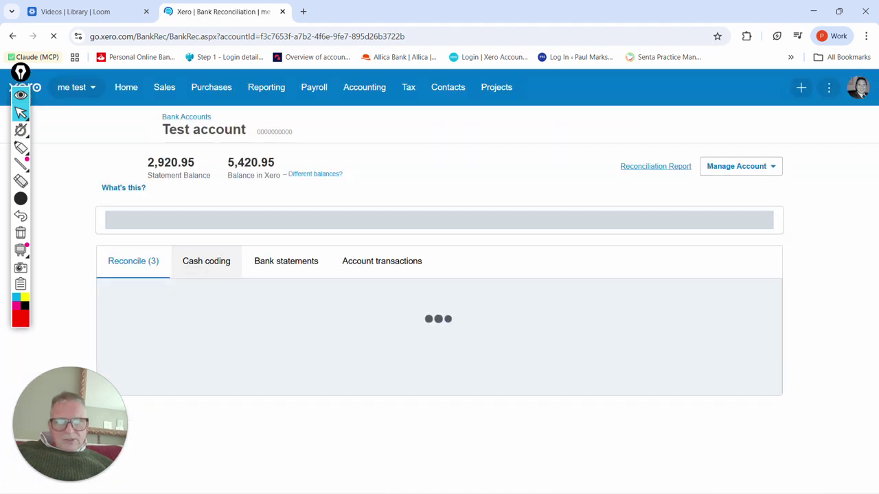
pyautogui.scroll(-1, 439, 275)
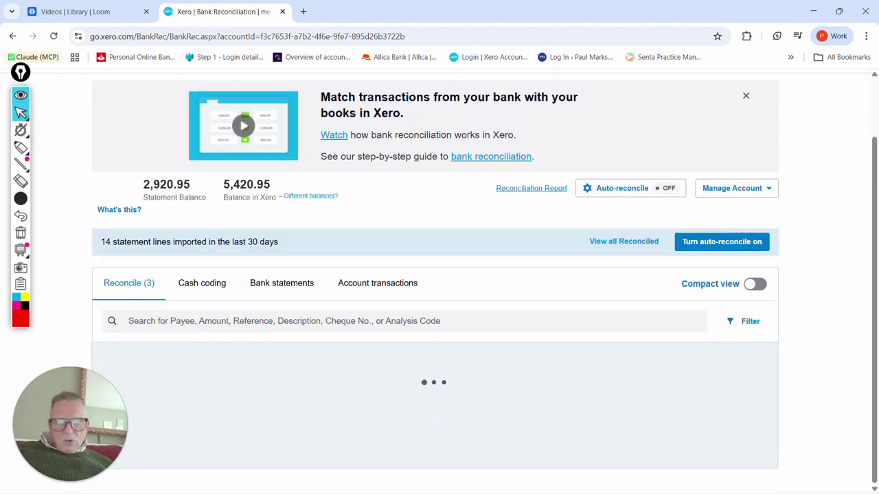
pyautogui.scroll(-3, 440, 274)
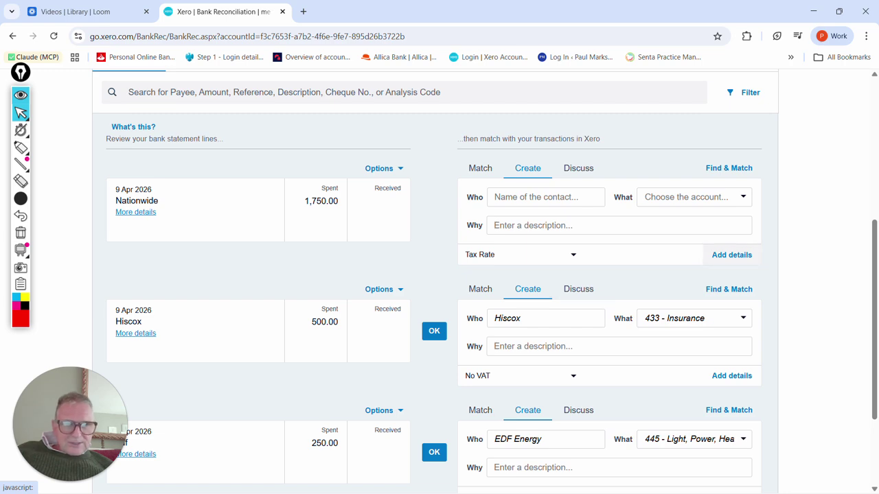
# - Open the full transaction details for the 9 Apr 2026 Nationwide payment and describe its first line as "Personal"
pyautogui.click(732, 255)
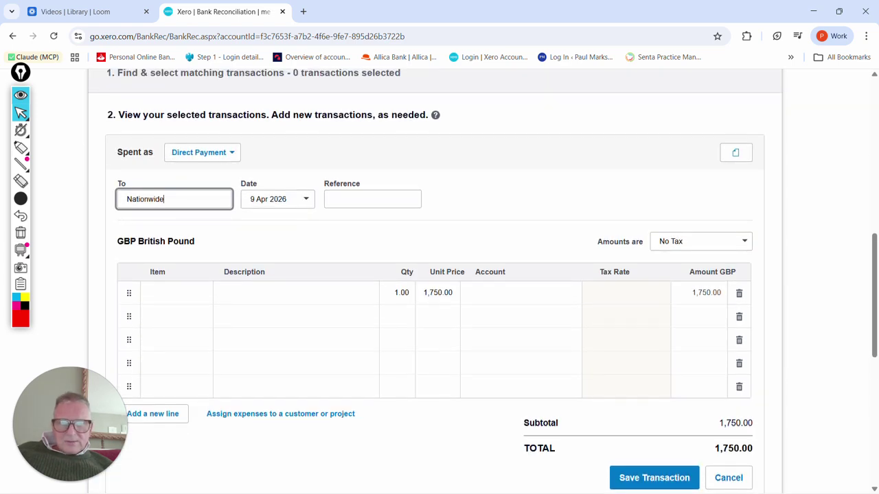
pyautogui.click(296, 293)
pyautogui.write('PersonL')
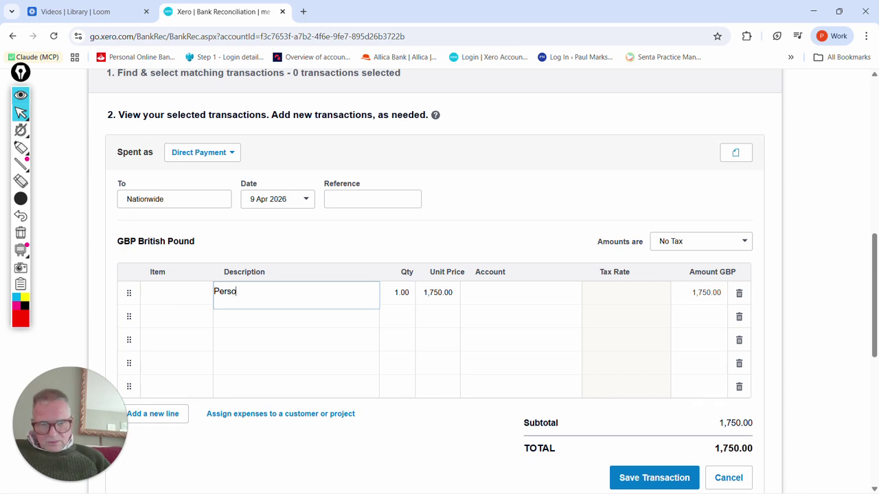
pyautogui.press('BackSpace')
pyautogui.press('BackSpace')
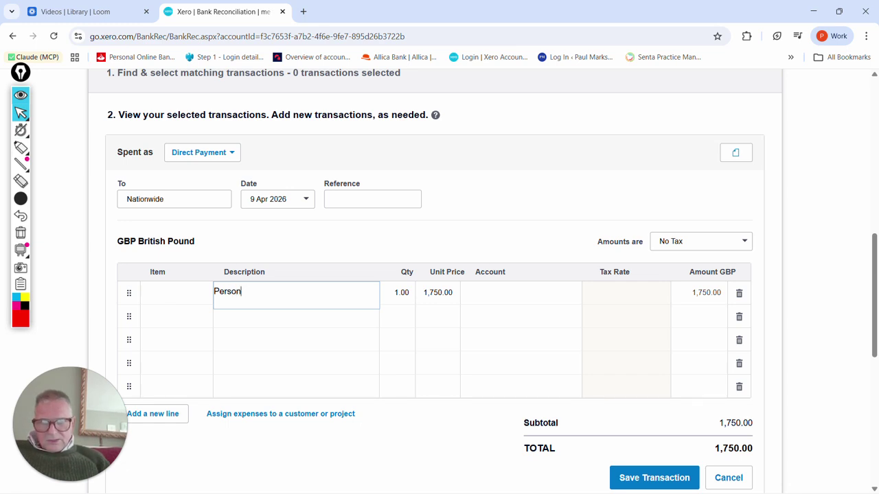
pyautogui.write('AL')
pyautogui.press('BackSpace')
pyautogui.press('BackSpace')
pyautogui.press('BackSpace')
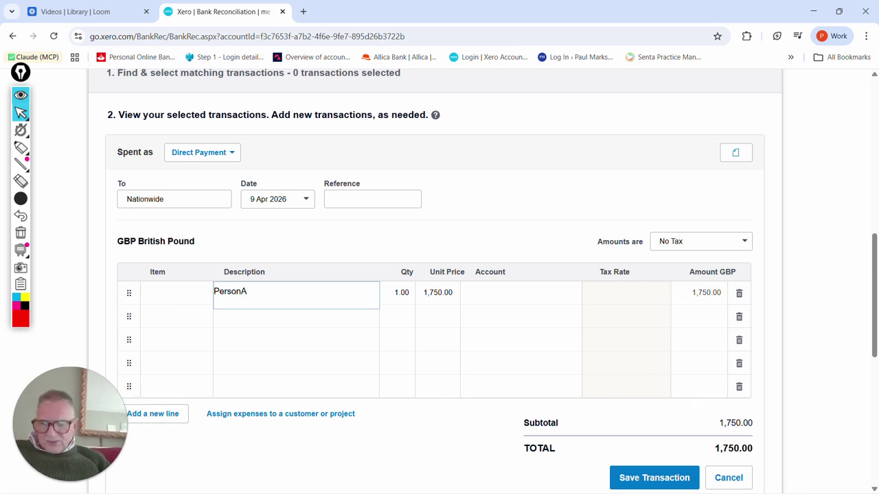
pyautogui.write('n')
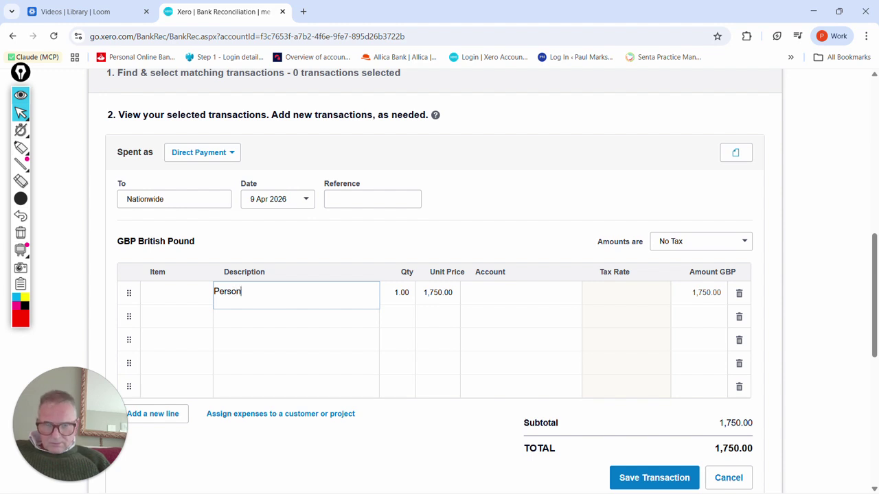
pyautogui.write('al')
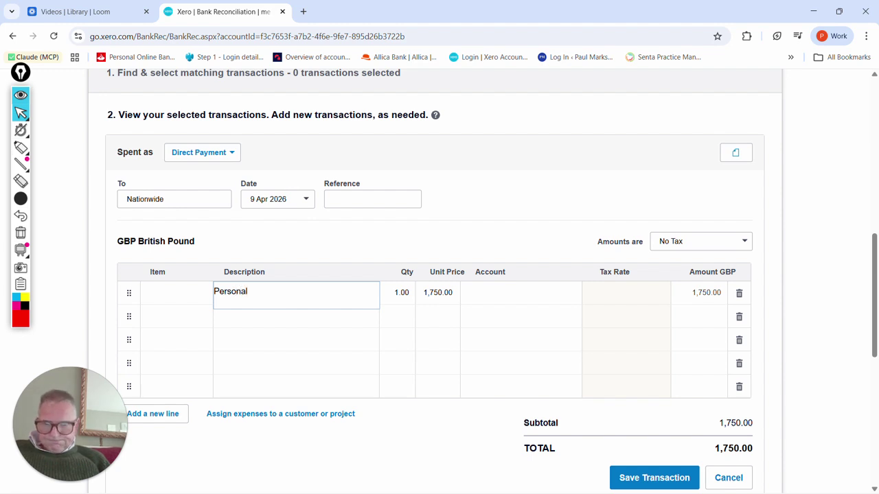
# - Set the unit price of the Personal line to 1575
pyautogui.press('Tab')
pyautogui.press('Tab')
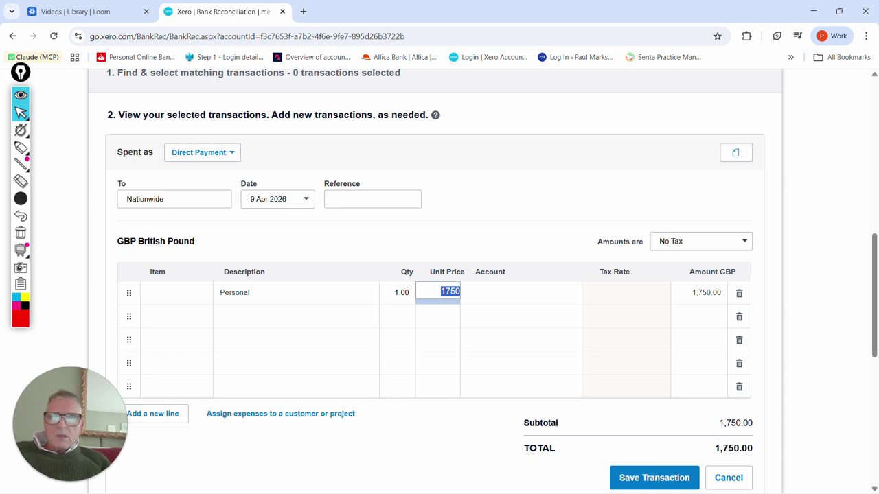
pyautogui.write('1575')
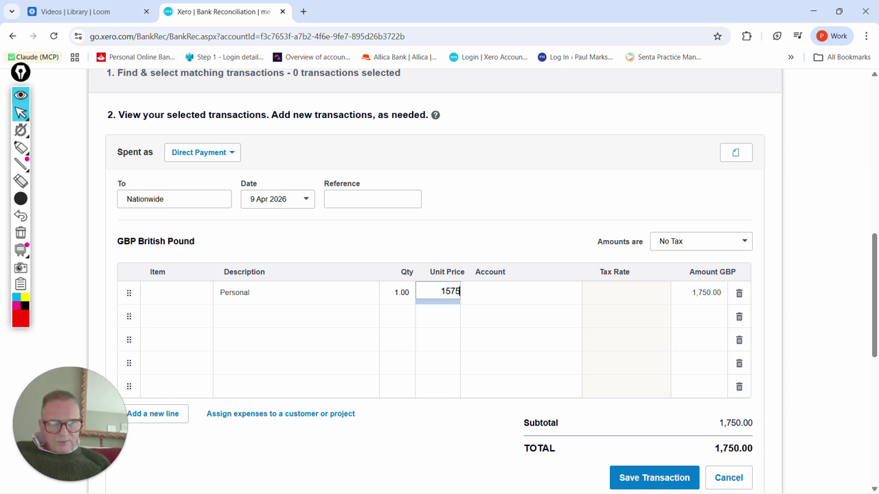
pyautogui.press('Tab')
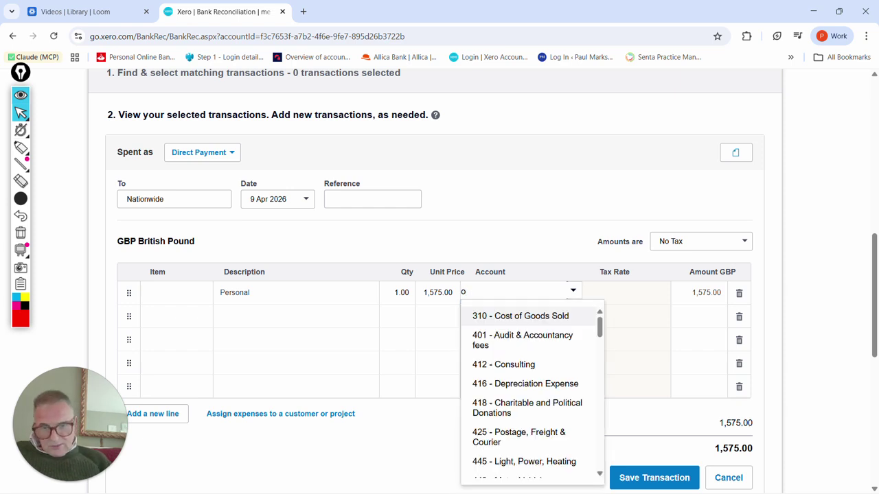
# - Code the Personal line to the account 980 - Owner A Drawings
pyautogui.write('owe')
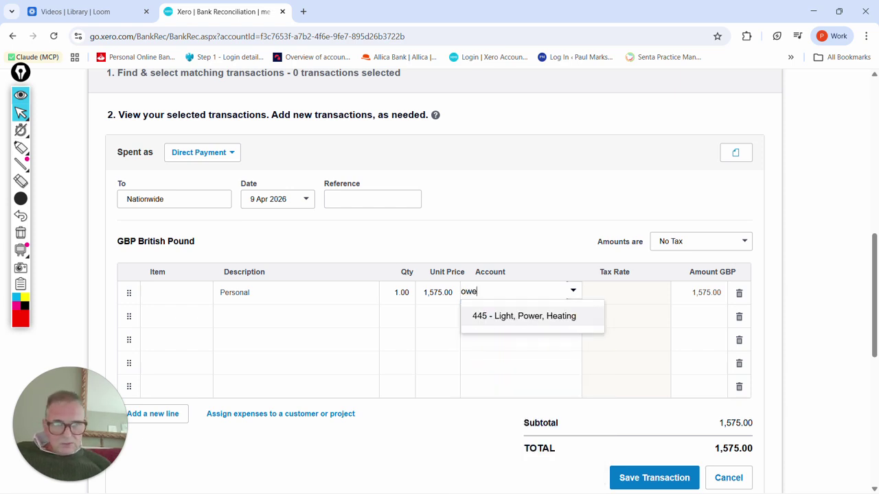
pyautogui.press('BackSpace')
pyautogui.write('ner')
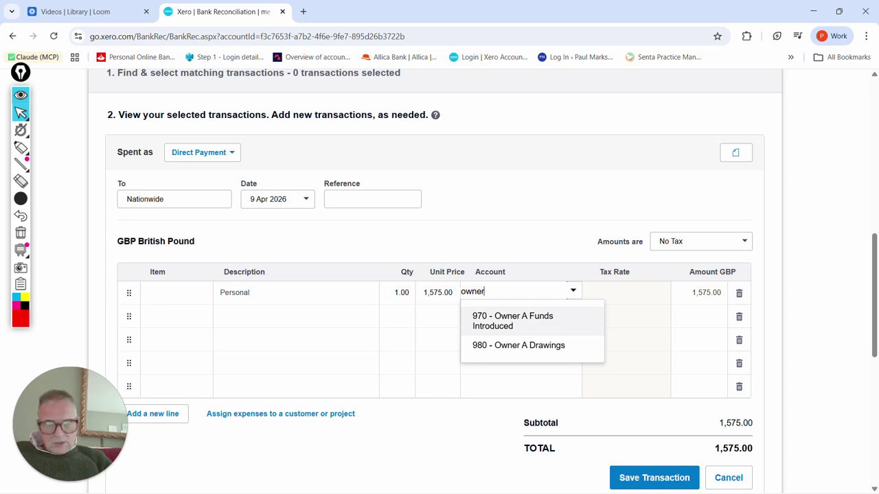
pyautogui.press('Down')
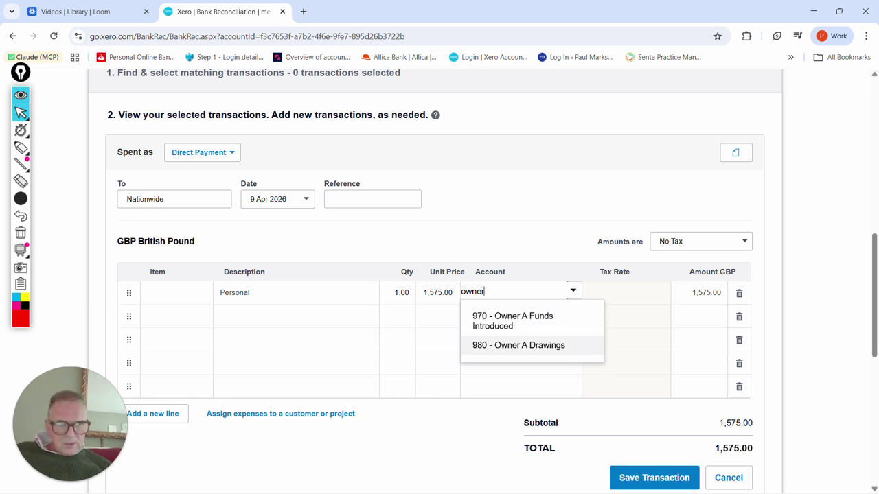
pyautogui.press('Return')
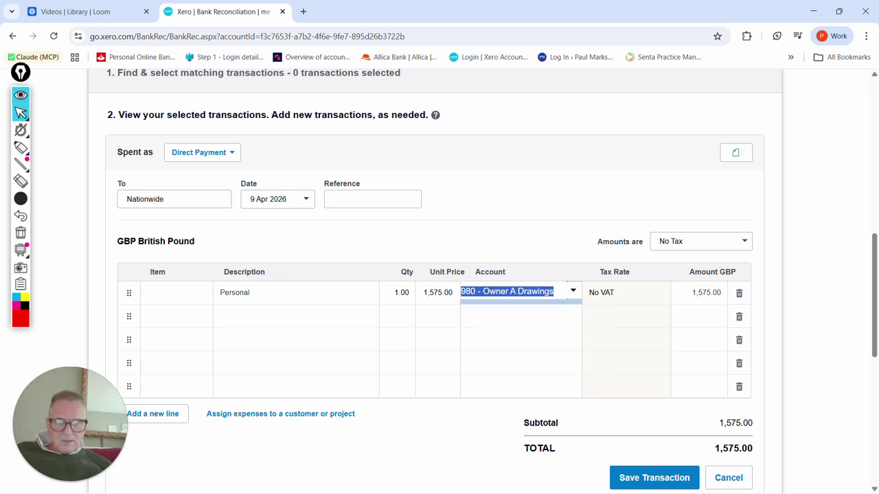
# - Enter the description "Mortgage interest" on the second line of the Nationwide payment
pyautogui.click(295, 317)
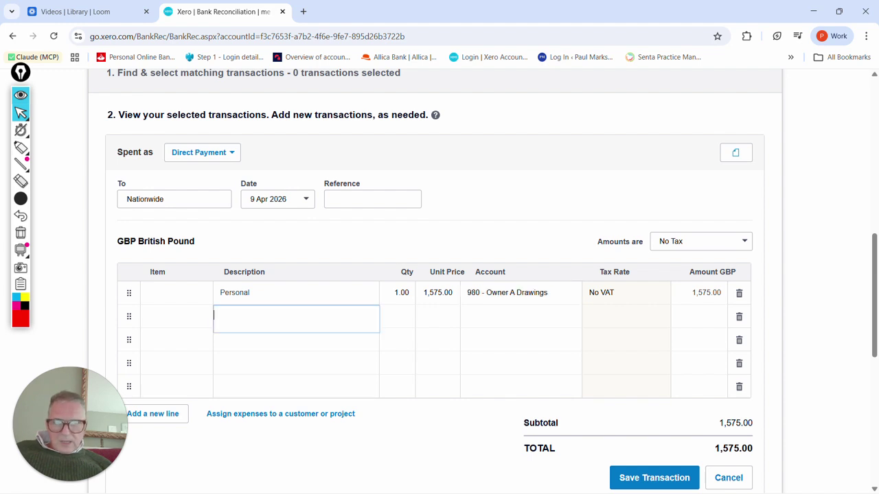
pyautogui.write('B')
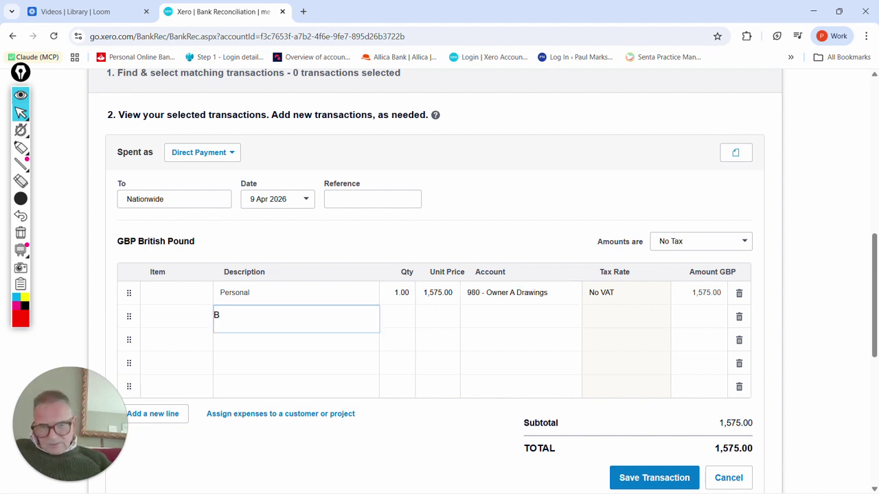
pyautogui.press('BackSpace')
pyautogui.write('M')
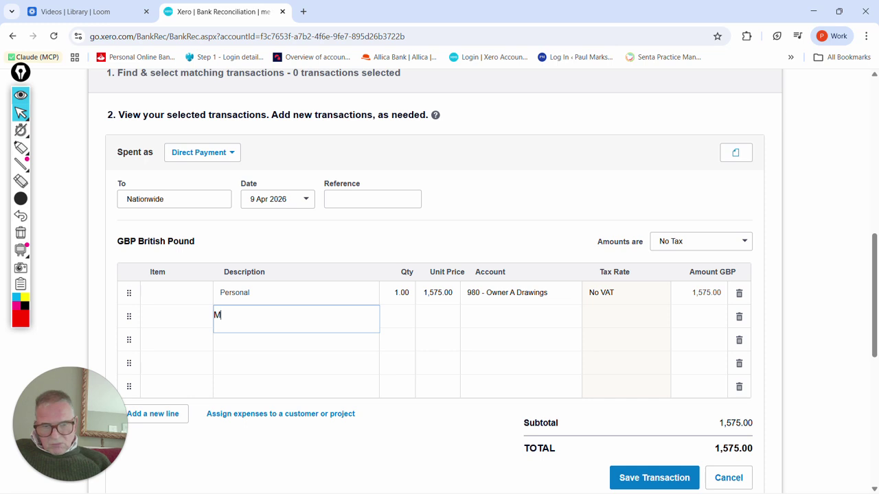
pyautogui.write('ort')
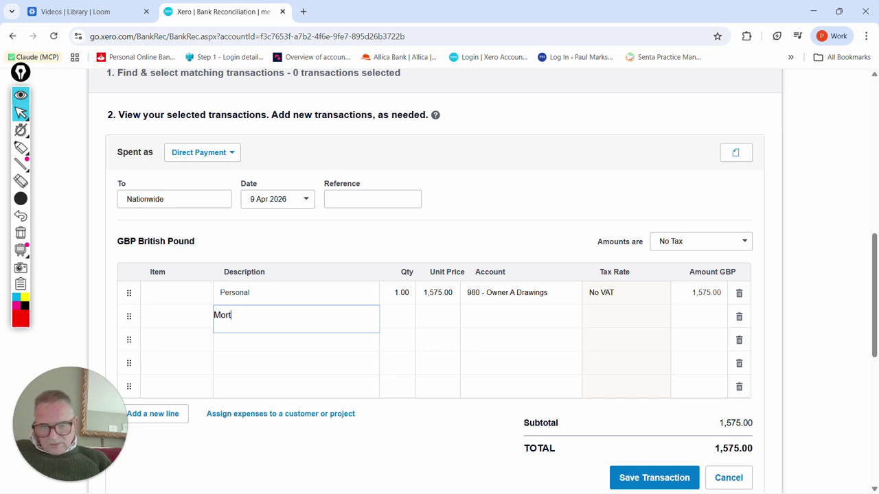
pyautogui.write('gage inty')
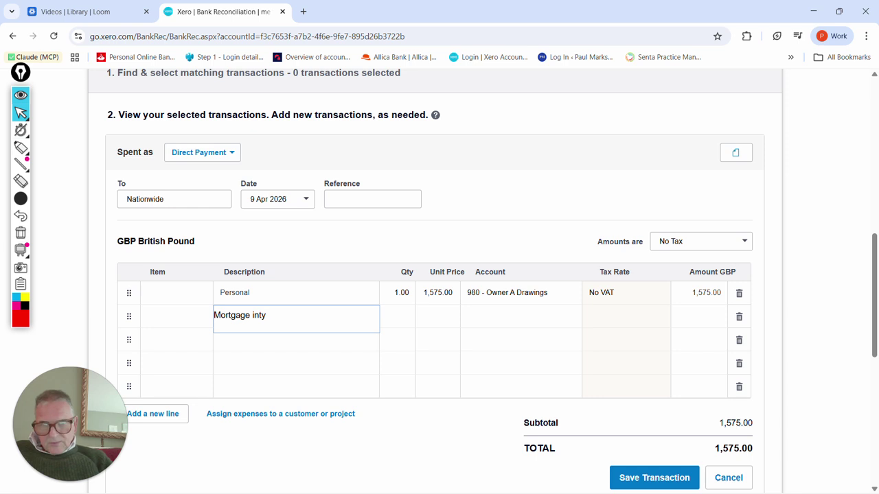
pyautogui.press('BackSpace')
pyautogui.write('erest')
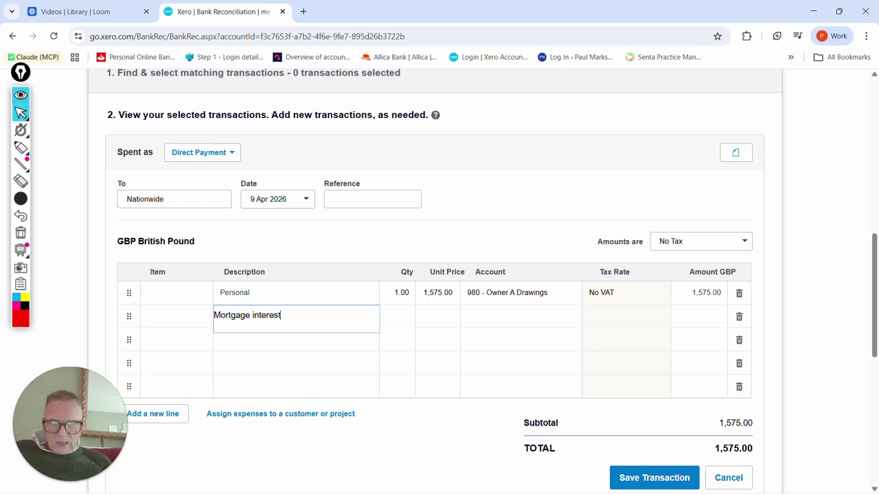
# - Set the Mortgage interest line's quantity to 1 and its unit price to 175
pyautogui.press('Tab')
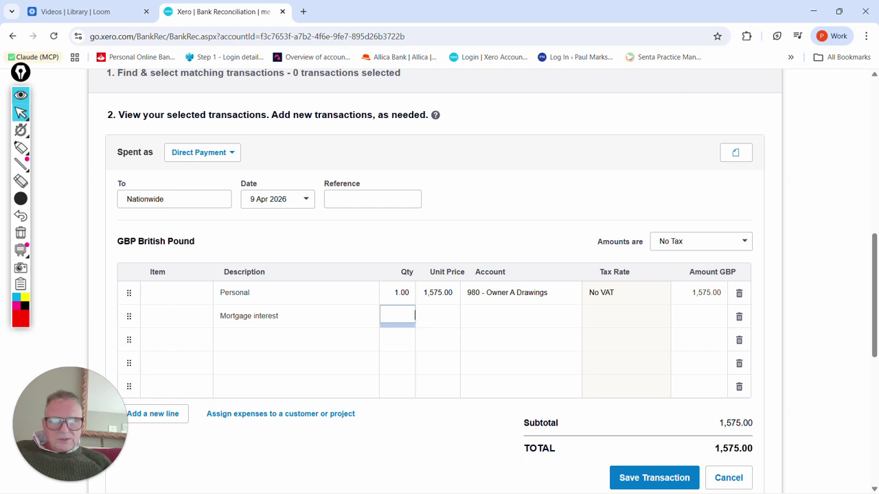
pyautogui.write('1')
pyautogui.press('Tab')
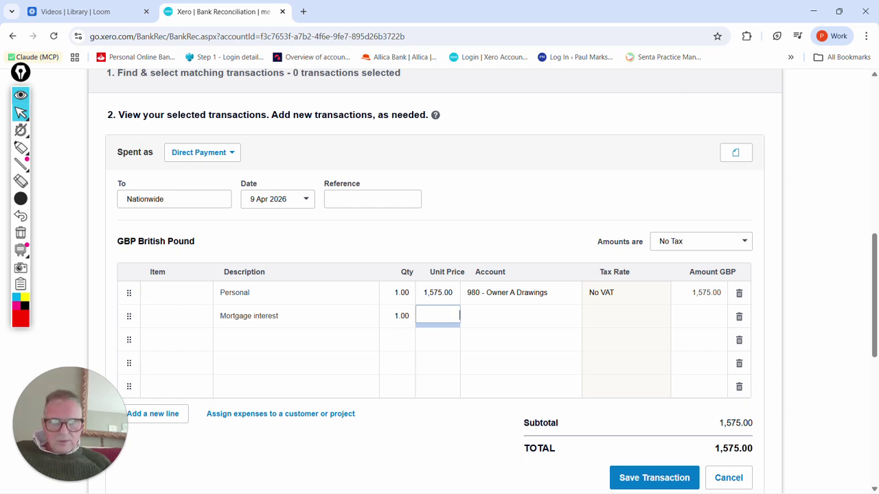
pyautogui.write('175')
pyautogui.press('Tab')
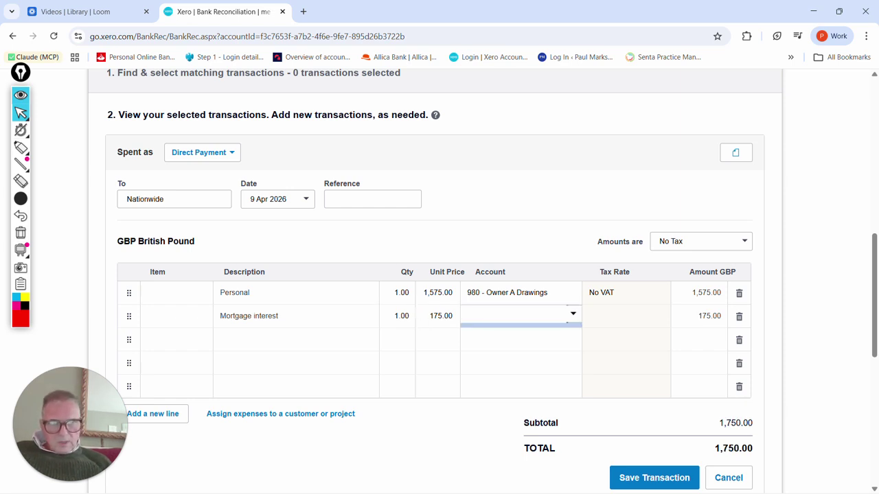
# - Code the Mortgage interest line to the account 470 - Use of home
pyautogui.write('US')
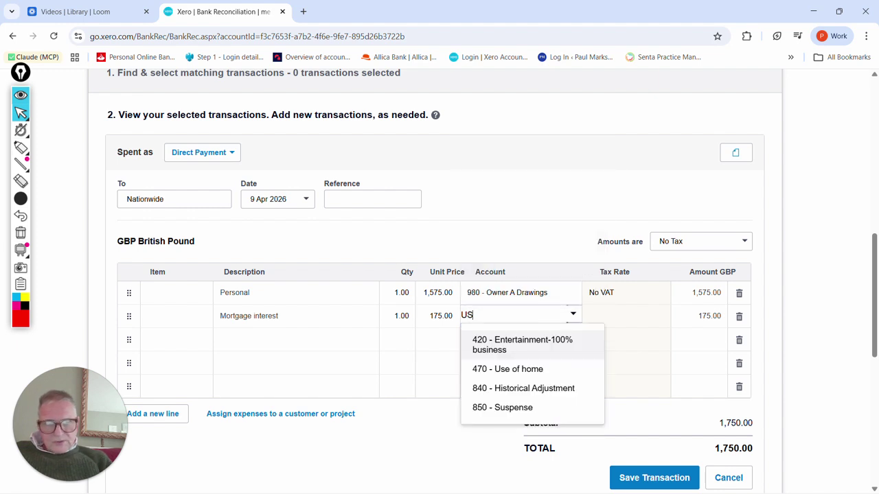
pyautogui.press('Down')
pyautogui.press('Return')
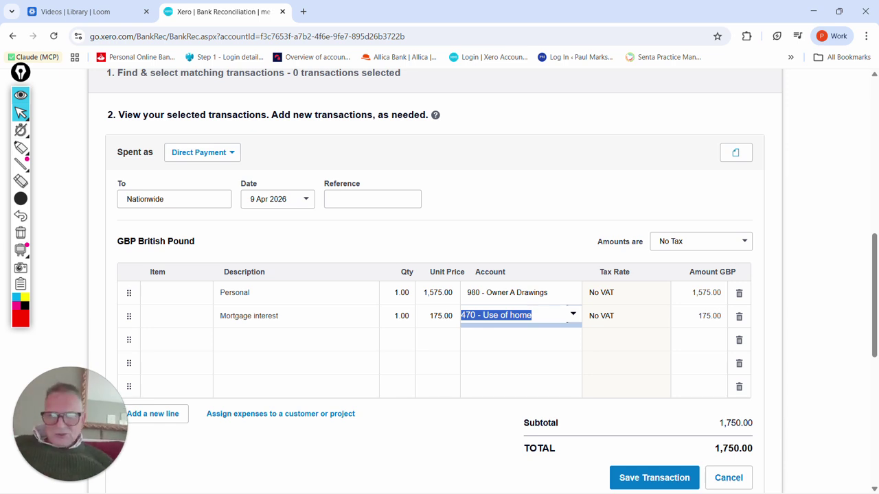
pyautogui.click(176, 338)
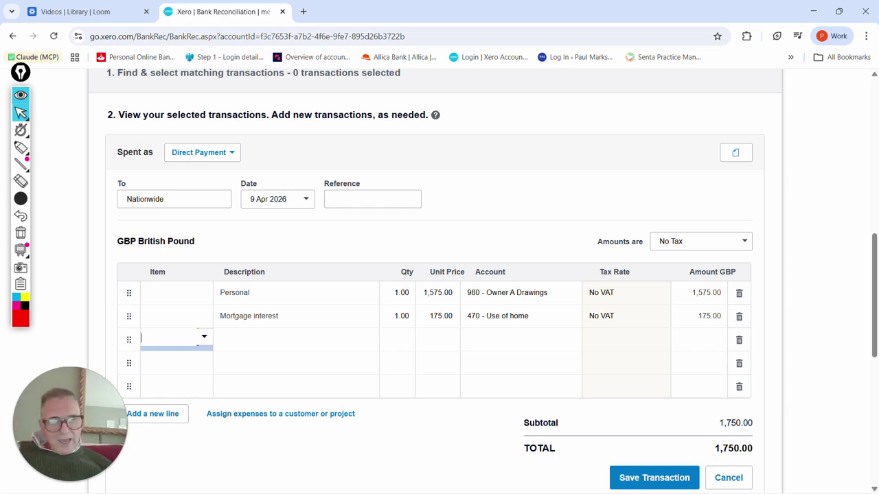
# - Save the split Nationwide transaction and reconcile it with its statement line
pyautogui.scroll(1, 434, 275)
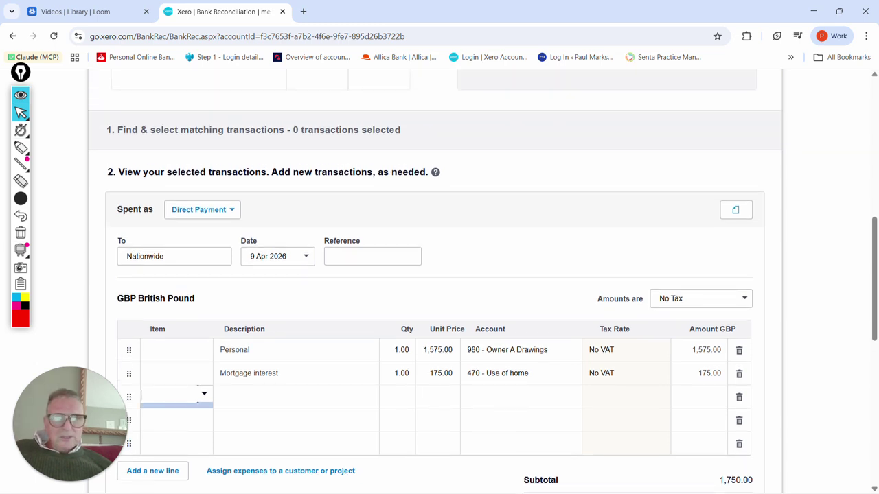
pyautogui.scroll(-3, 439, 275)
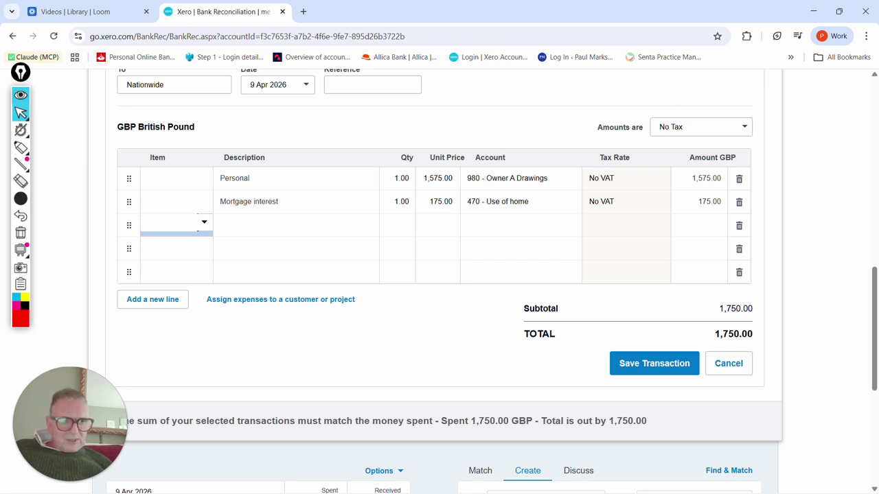
pyautogui.click(655, 363)
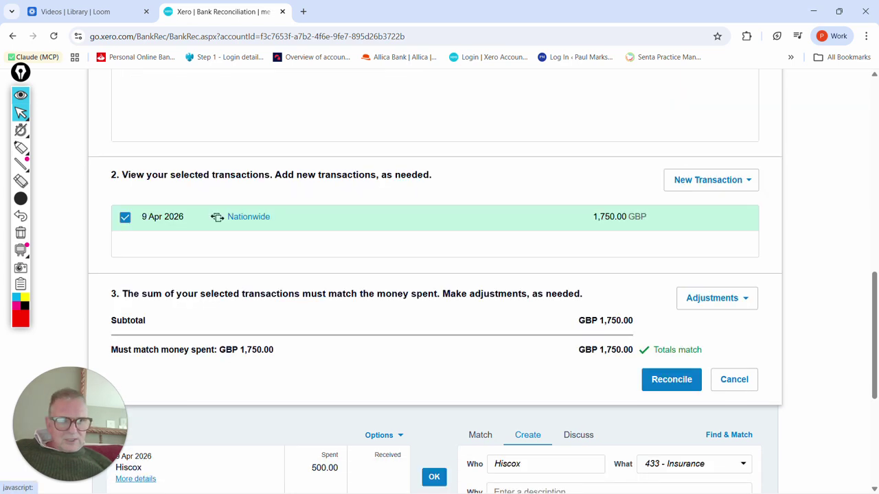
pyautogui.scroll(5, 439, 285)
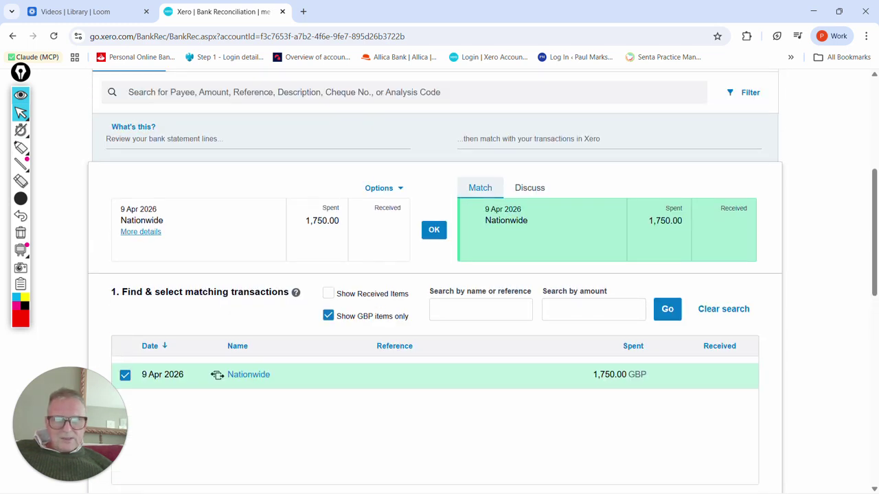
pyautogui.click(434, 229)
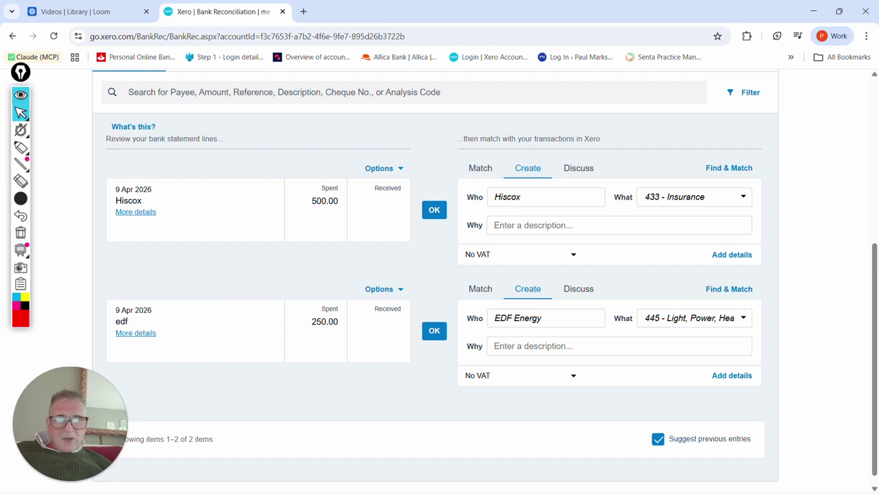
# - Enter the description "PI Insurance" for the Hiscox payment and reconcile it
pyautogui.click(532, 197)
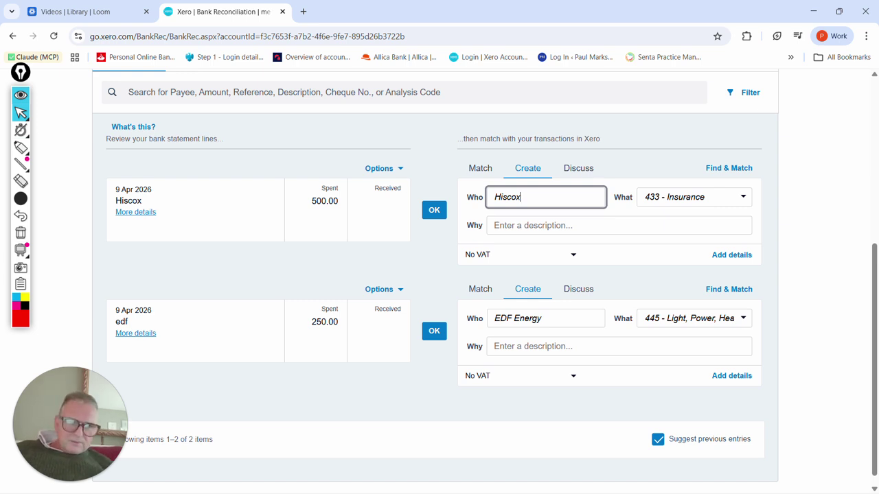
pyautogui.click(523, 225)
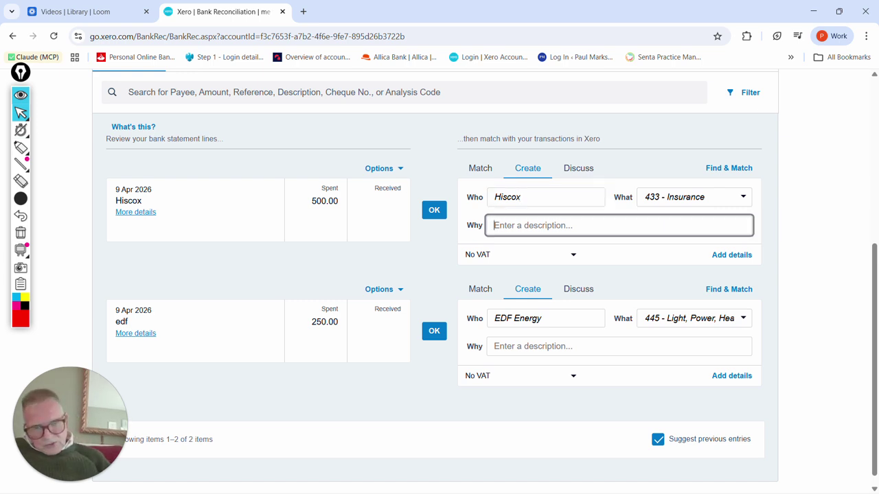
pyautogui.write('pi IN')
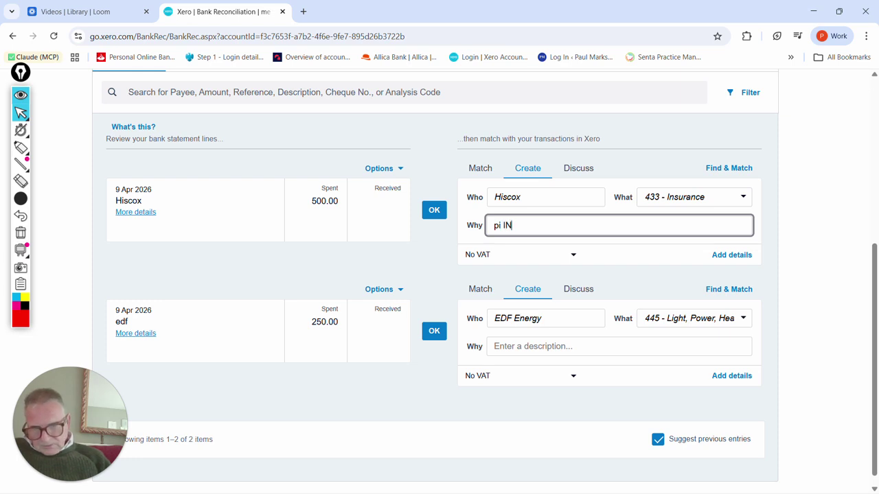
pyautogui.write('SURANCE')
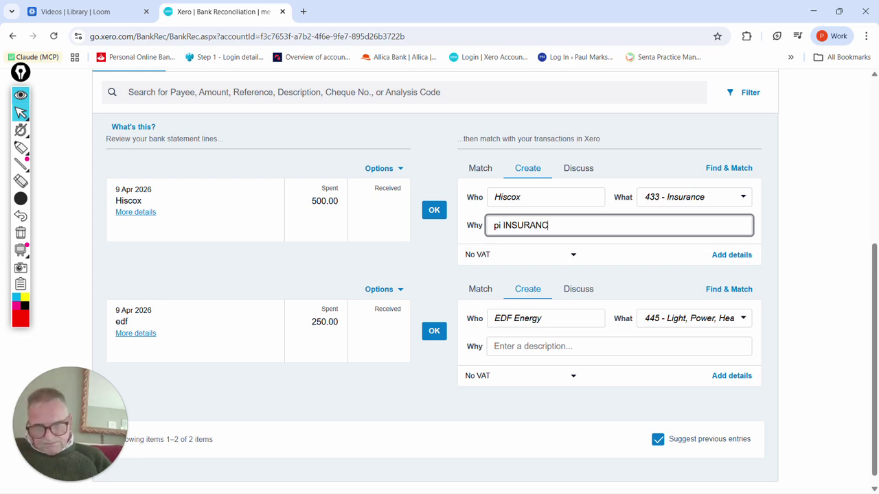
pyautogui.press('BackSpace')
pyautogui.press('BackSpace')
pyautogui.press('BackSpace')
pyautogui.press('BackSpace')
pyautogui.press('BackSpace')
pyautogui.press('BackSpace')
pyautogui.press('BackSpace')
pyautogui.press('BackSpace')
pyautogui.press('BackSpace')
pyautogui.press('BackSpace')
pyautogui.press('BackSpace')
pyautogui.press('BackSpace')
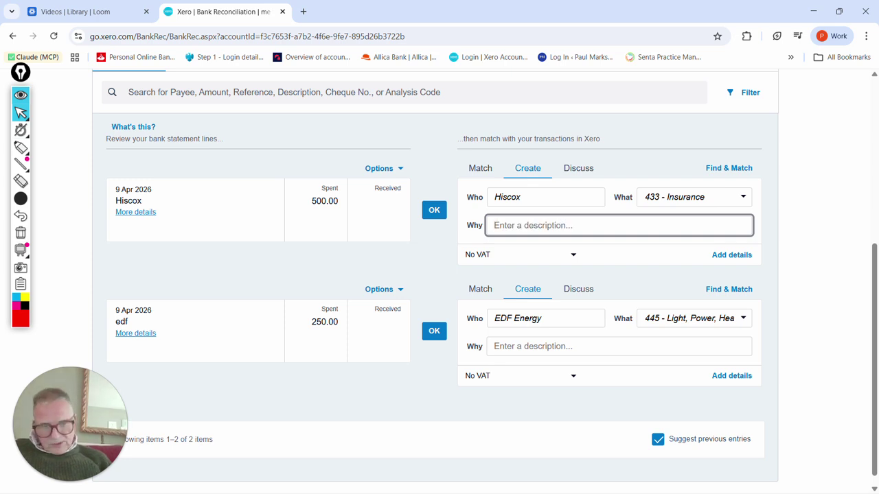
pyautogui.write('PI Insurance')
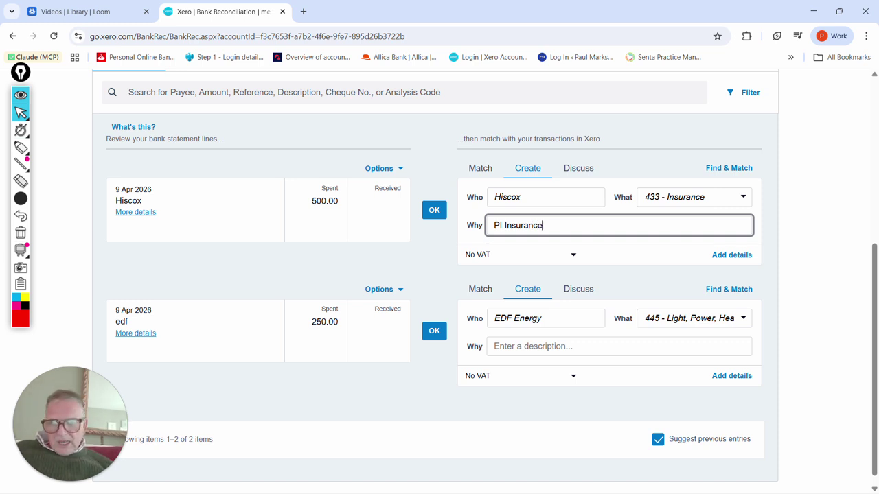
pyautogui.press('Tab')
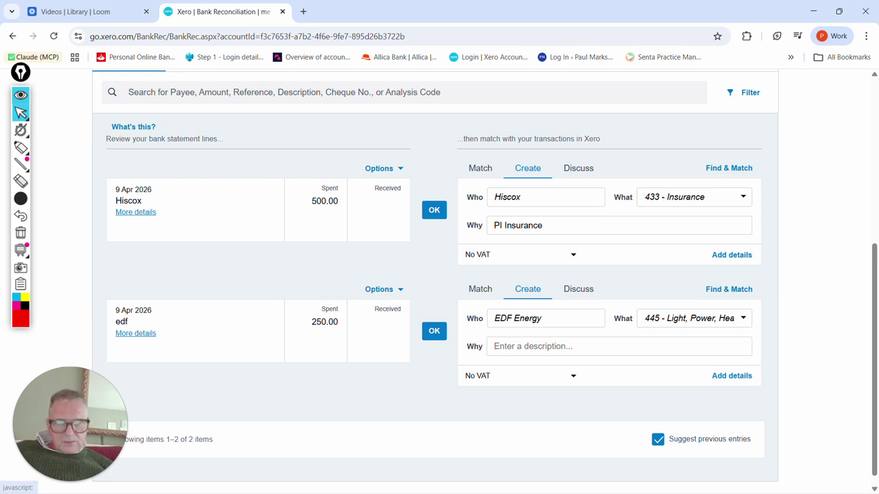
pyautogui.click(434, 210)
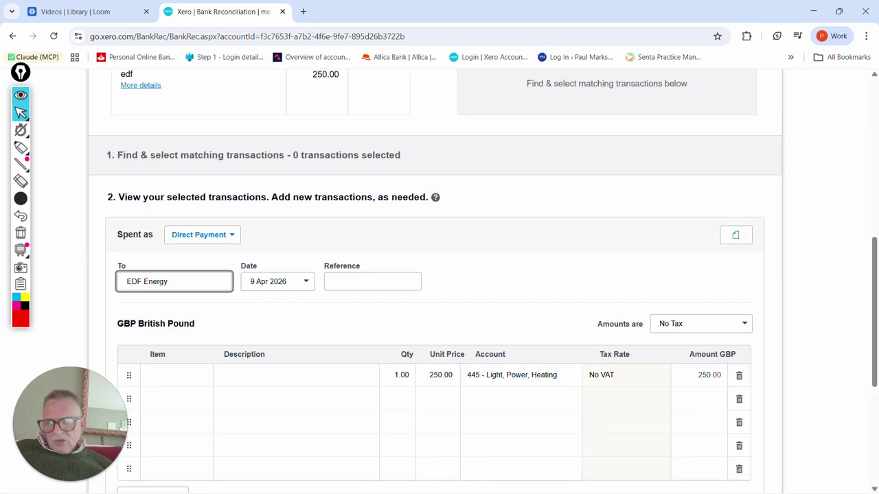
# - Enter the description "Personal" on the first line of the EDF Energy payment
pyautogui.click(296, 375)
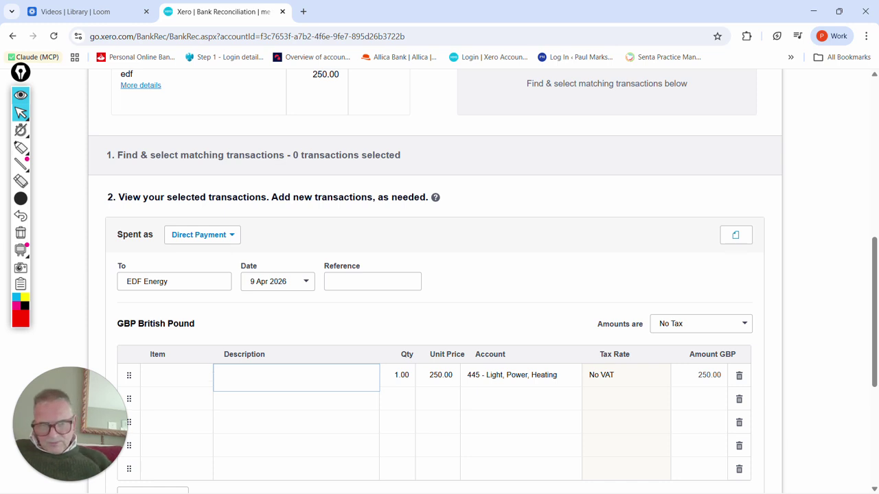
pyautogui.write('Ele')
pyautogui.press('BackSpace')
pyautogui.press('BackSpace')
pyautogui.press('BackSpace')
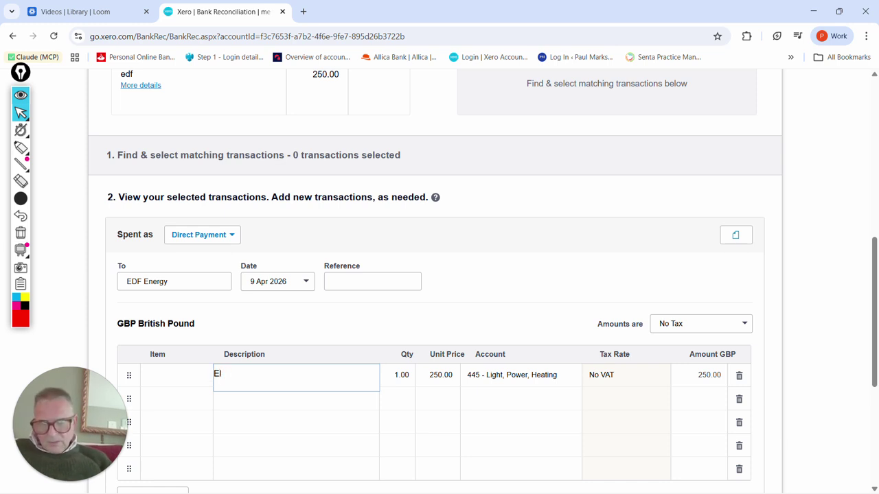
pyautogui.write('Per')
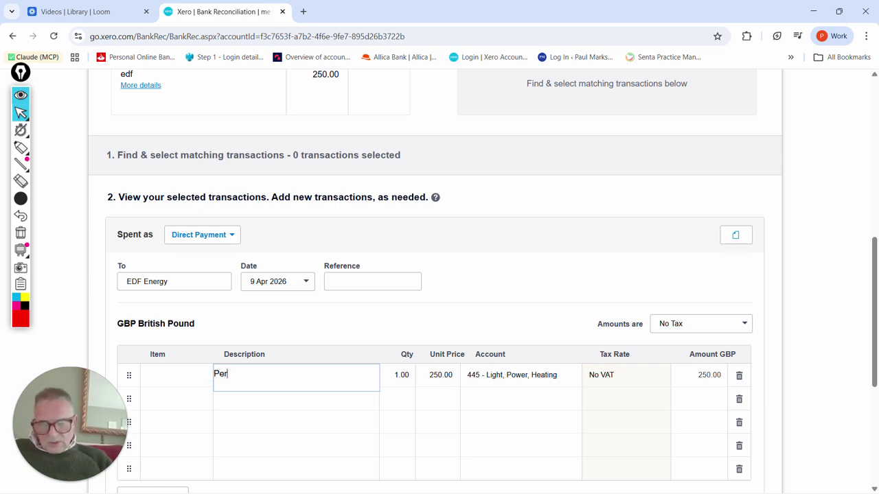
pyautogui.write('sonal')
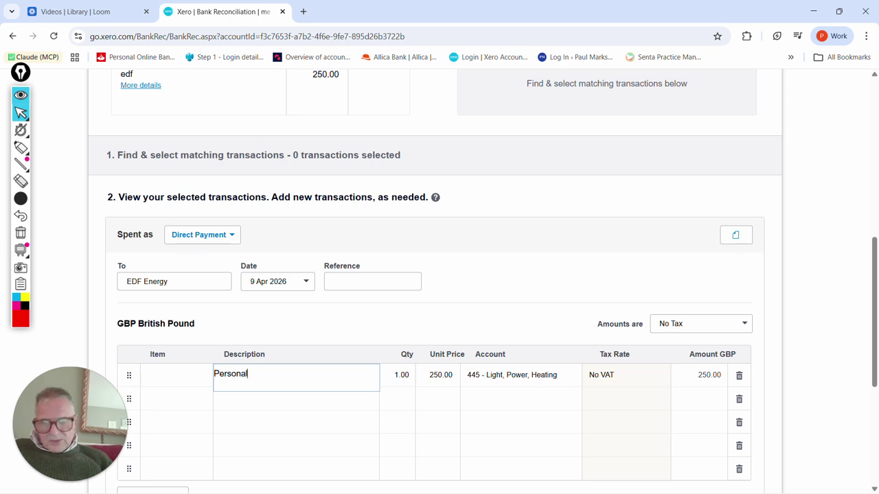
# - Set the unit price of the EDF Energy payment's Personal line to 225
pyautogui.press('Tab')
pyautogui.press('Tab')
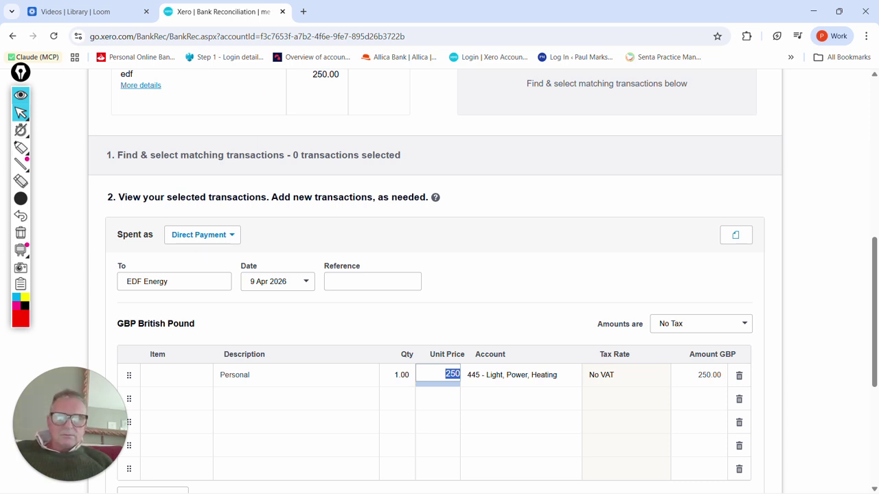
pyautogui.write('225')
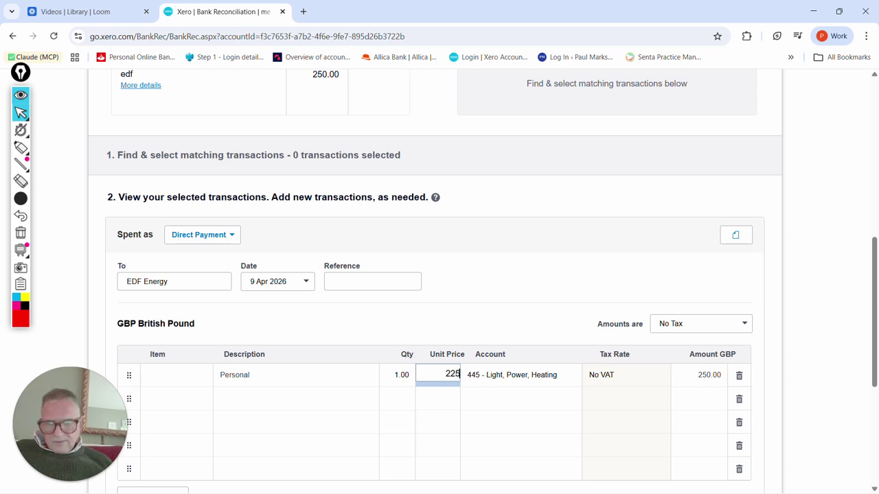
pyautogui.press('Tab')
pyautogui.press('Tab')
pyautogui.press('Tab')
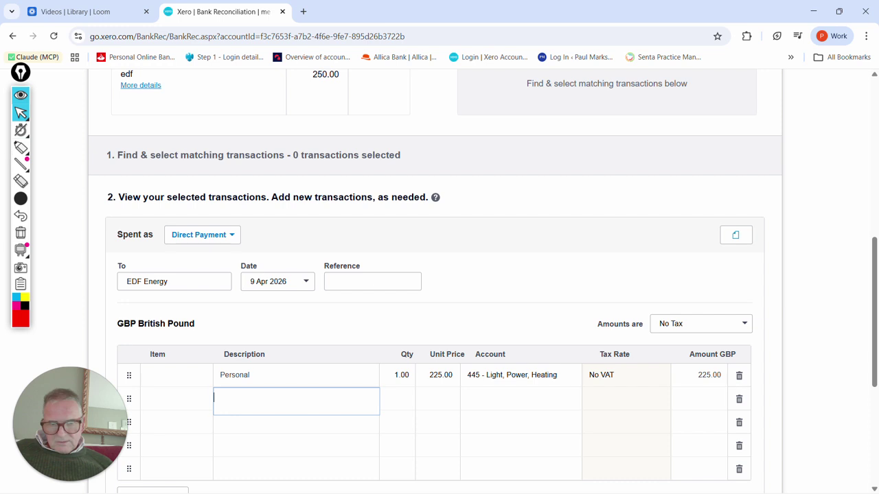
# - Enter the description "Business electric" on the second line of the EDF Energy payment
pyautogui.write('B')
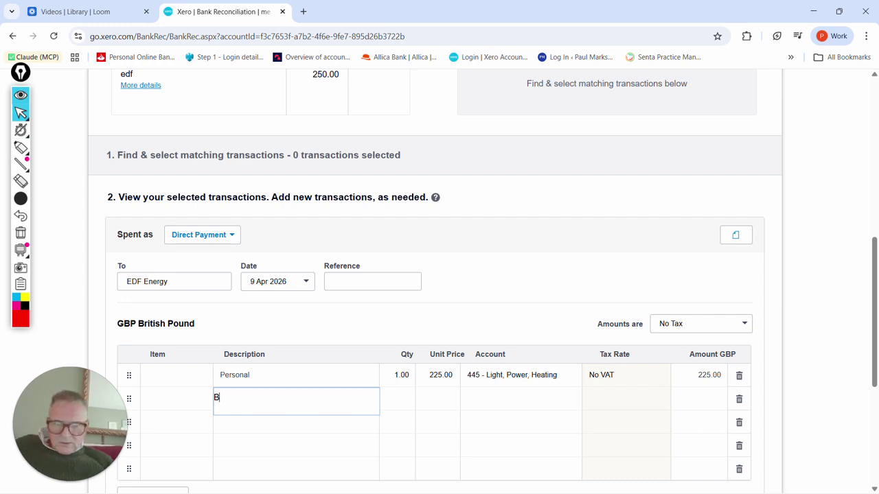
pyautogui.press('BackSpace')
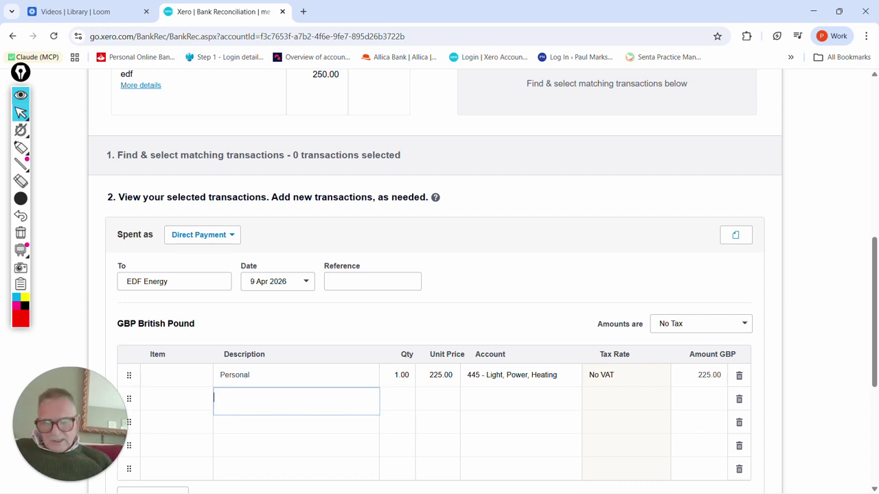
pyautogui.write('B')
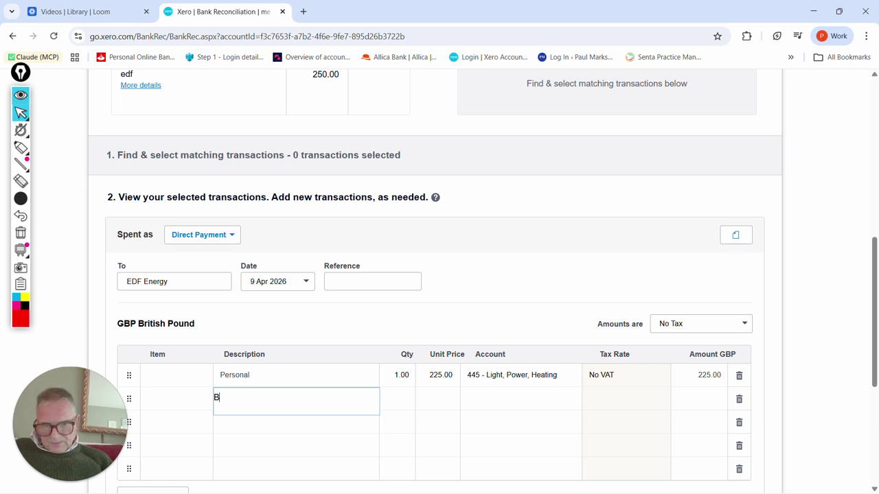
pyautogui.write('uin')
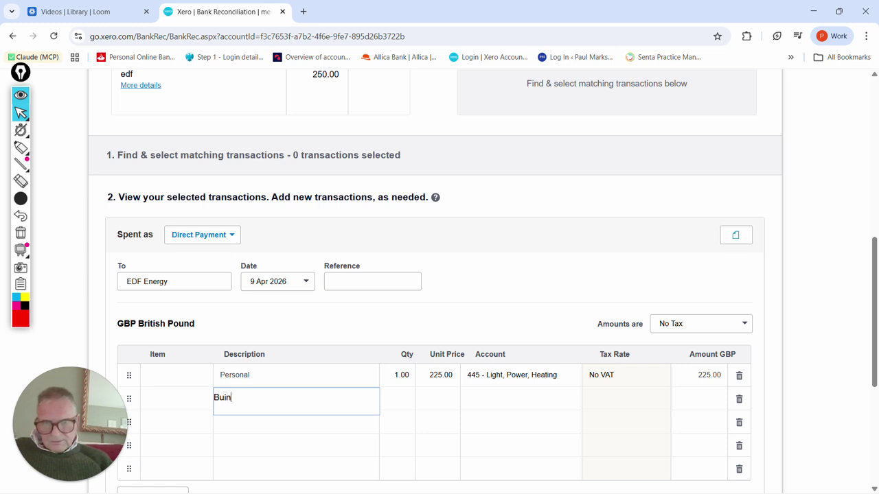
pyautogui.press('BackSpace')
pyautogui.press('BackSpace')
pyautogui.write('sines')
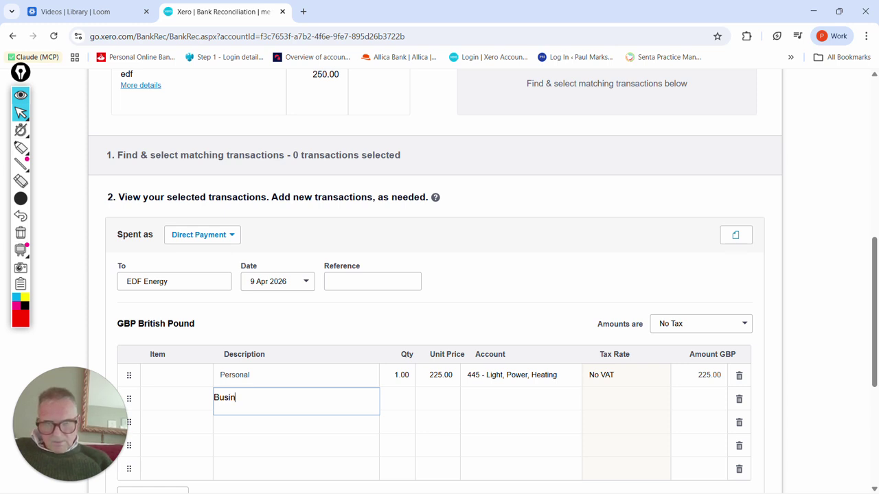
pyautogui.write('s ')
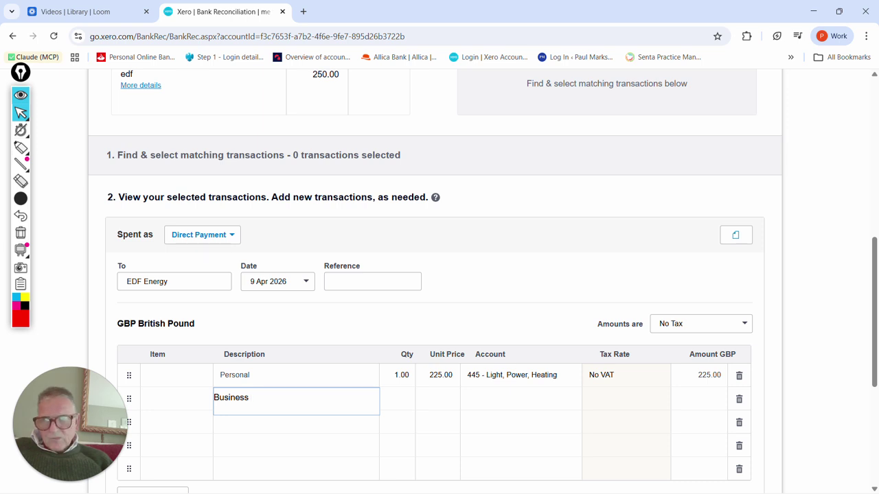
pyautogui.write('elec')
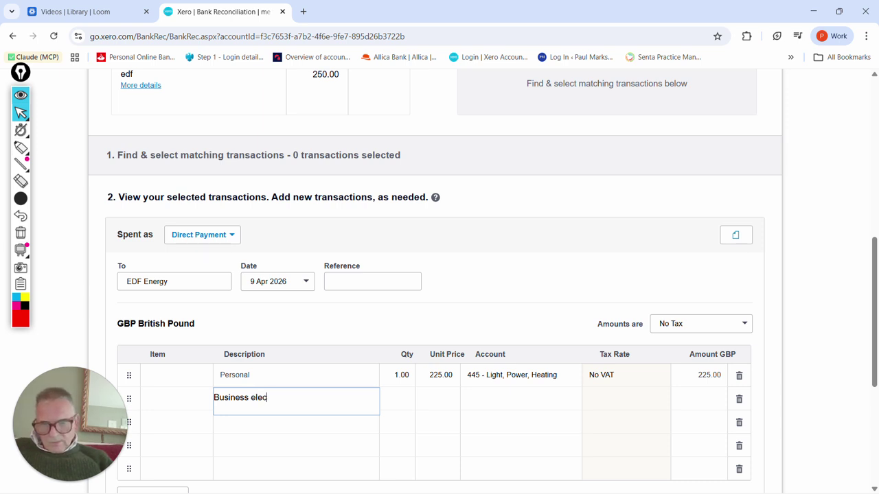
pyautogui.write('tric')
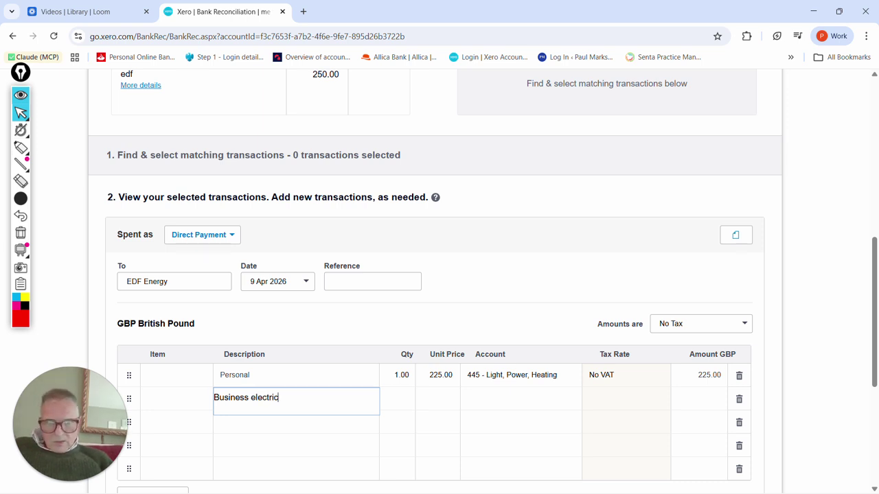
# - Set the Business electric line's quantity to 1 and its unit price to 25
pyautogui.press('Tab')
pyautogui.write('1')
pyautogui.press('Tab')
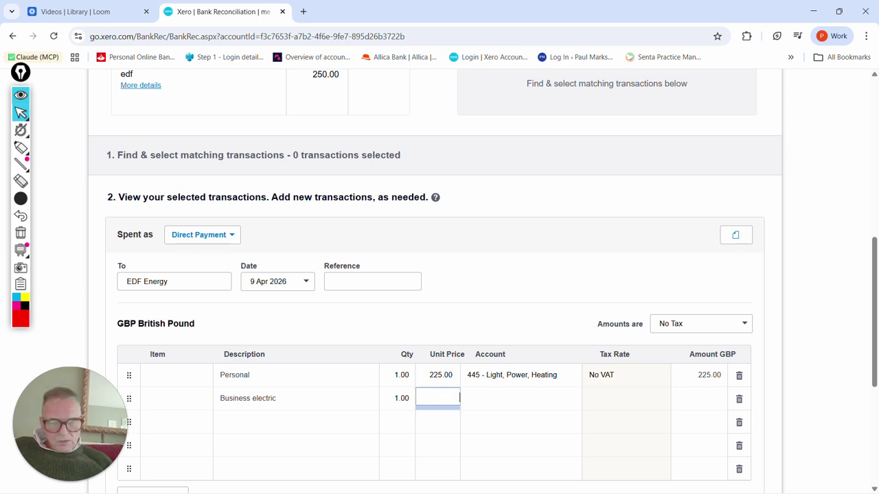
pyautogui.write('25')
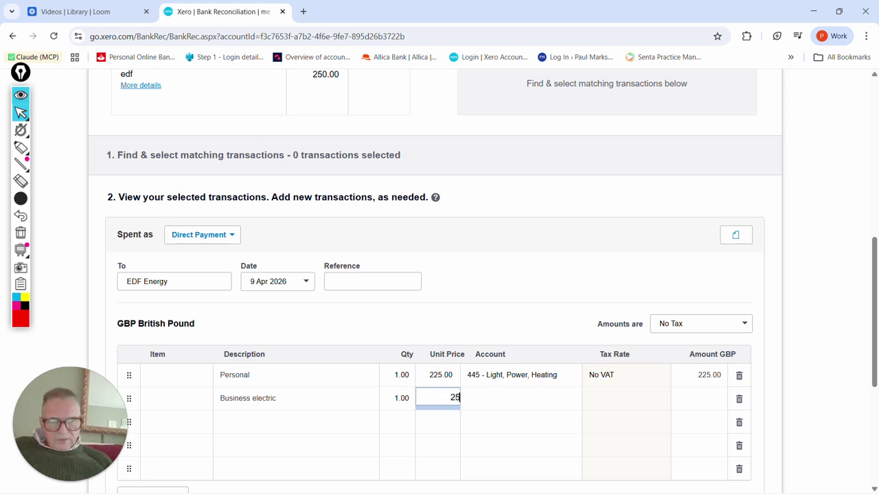
pyautogui.press('Tab')
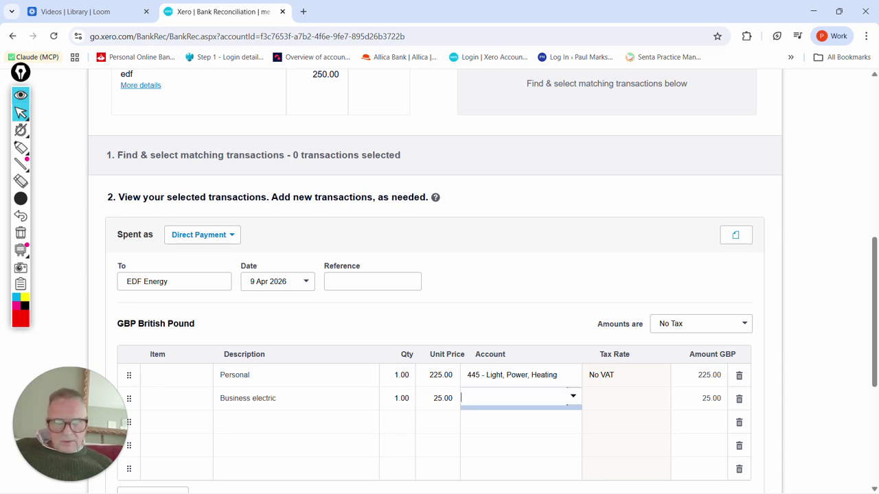
# - Code the EDF Energy payment's Personal line to 980 - Owner A Drawings and its Business electric line to 445 - Light, Power, Heating
pyautogui.click(512, 375)
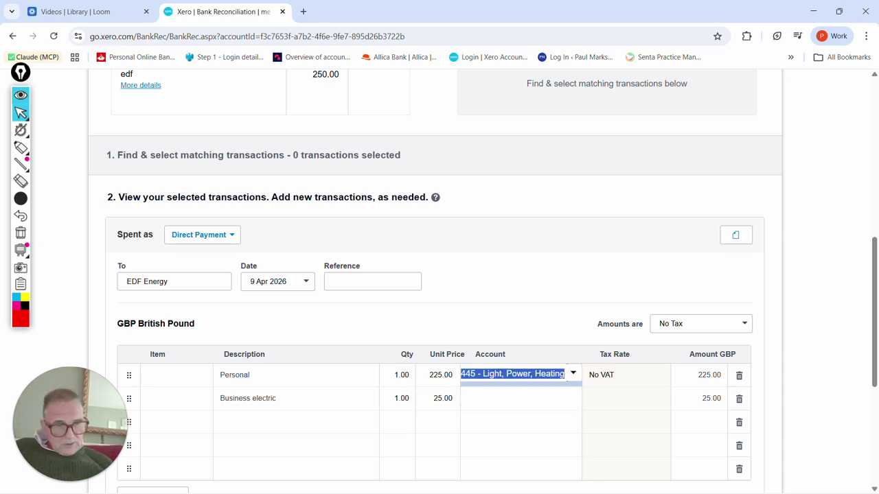
pyautogui.write('980')
pyautogui.press('Return')
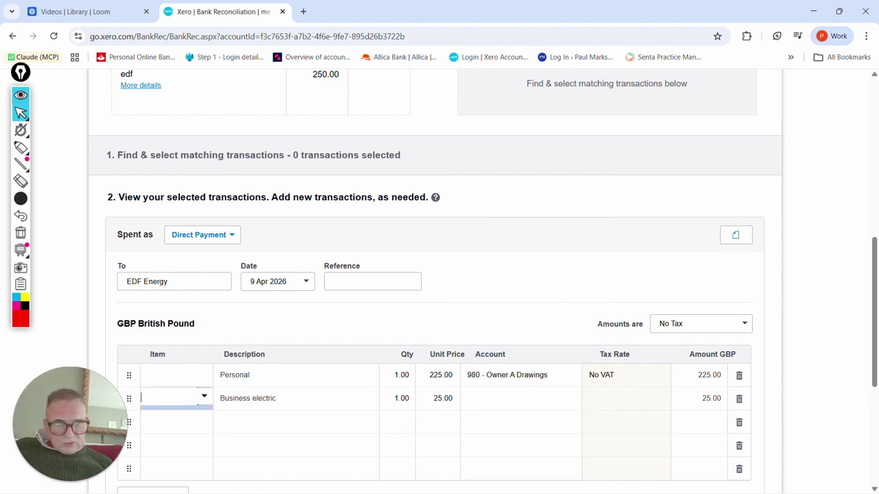
pyautogui.click(521, 398)
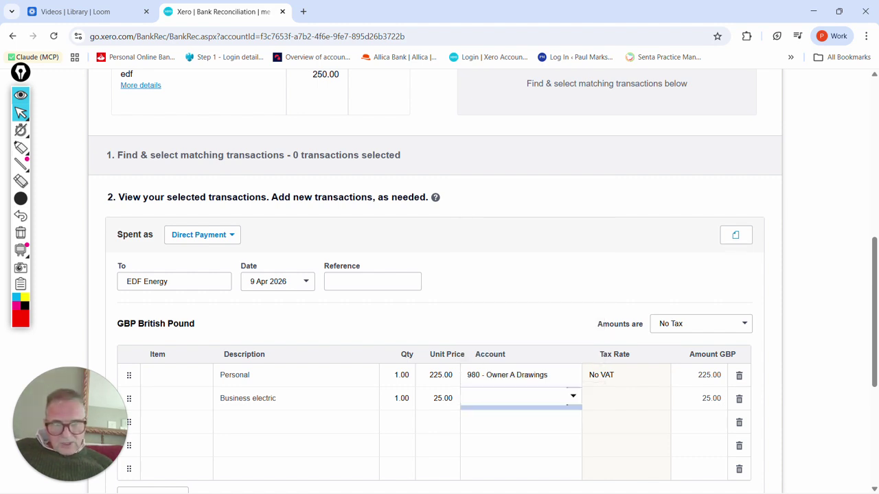
pyautogui.write('light')
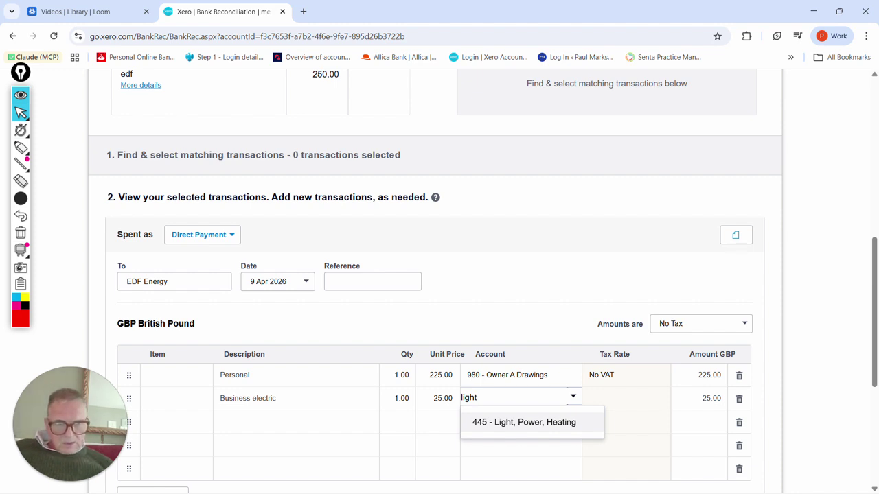
pyautogui.press('Return')
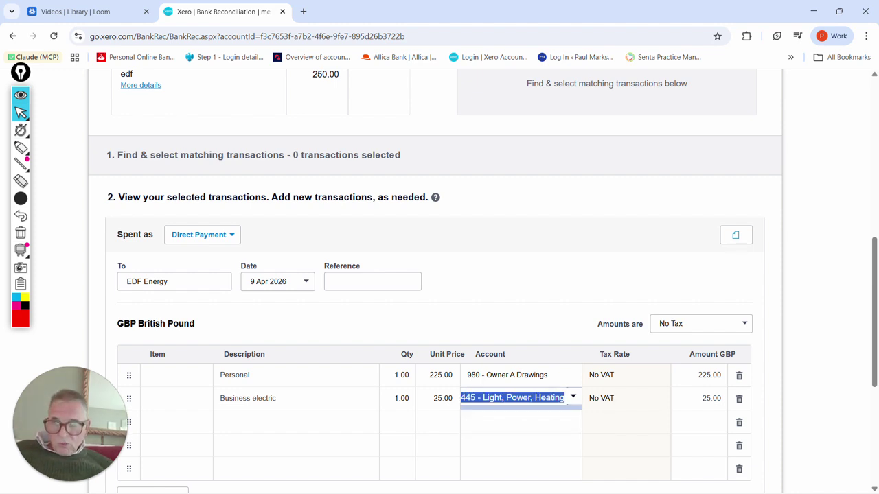
pyautogui.click(295, 375)
# - Save the split EDF Energy payment and reconcile it with its bank statement line
pyautogui.scroll(-3, 439, 275)
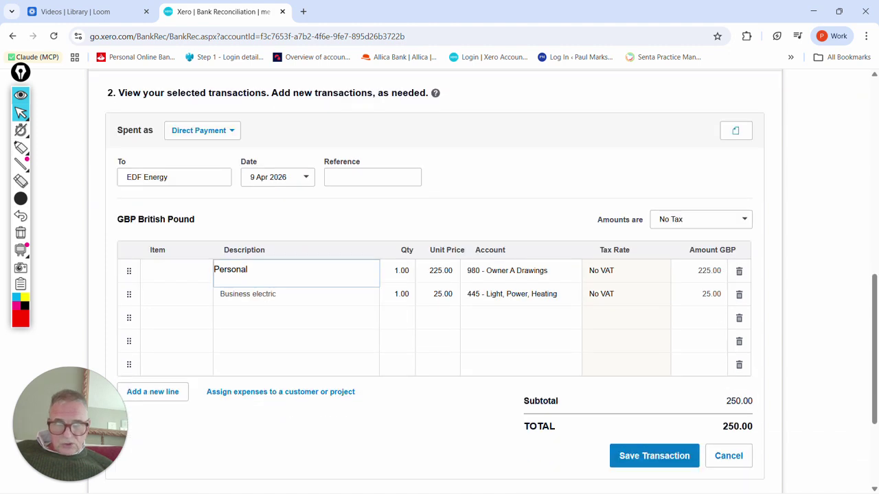
pyautogui.click(654, 389)
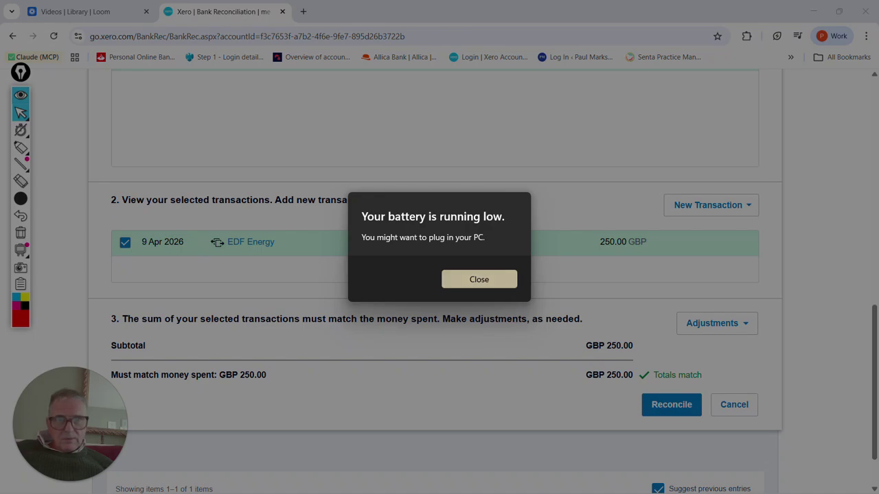
pyautogui.press('Escape')
pyautogui.scroll(5, 435, 282)
pyautogui.click(434, 255)
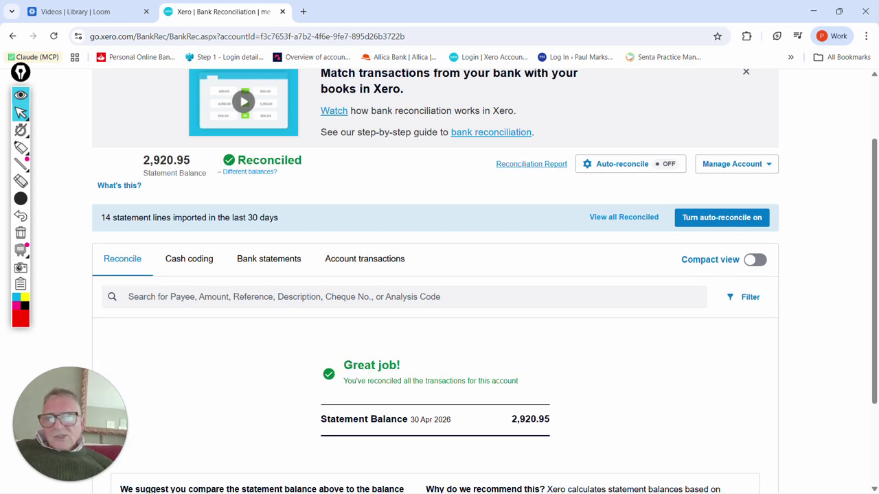
# - Run the Profit and Loss report with the date range set to This quarter
pyautogui.scroll(-2, 439, 281)
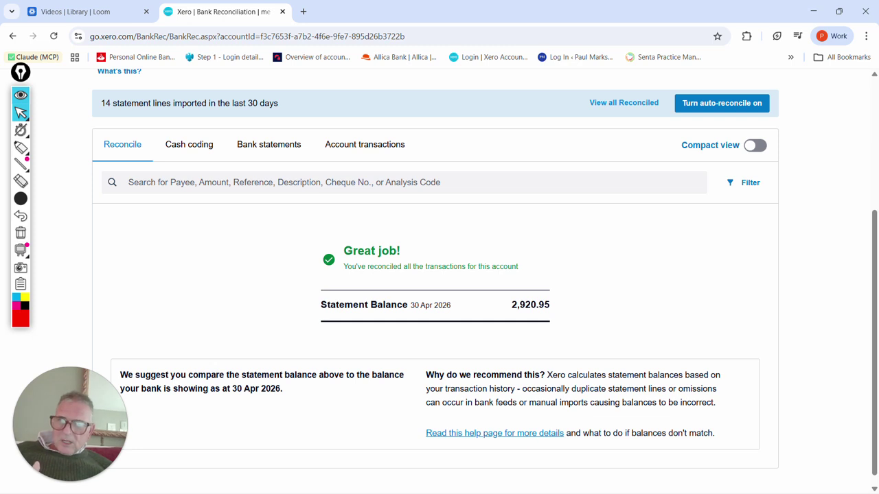
pyautogui.scroll(2, 439, 281)
pyautogui.scroll(2, 439, 282)
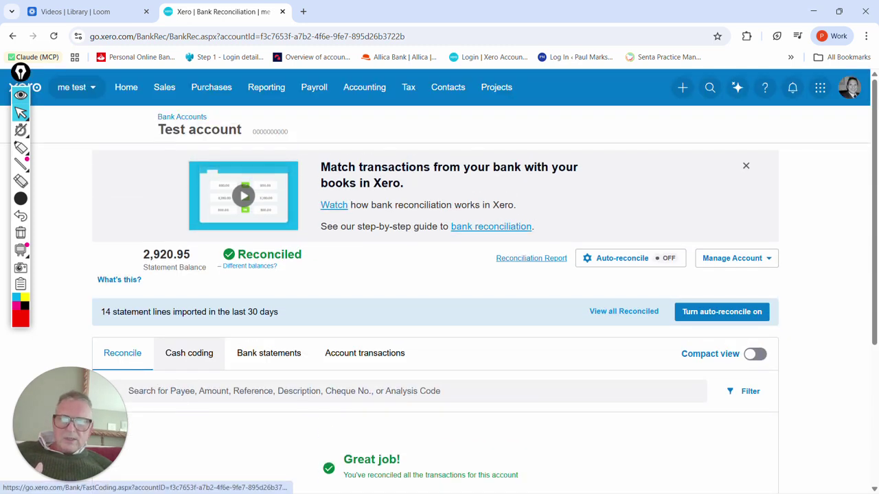
pyautogui.click(364, 87)
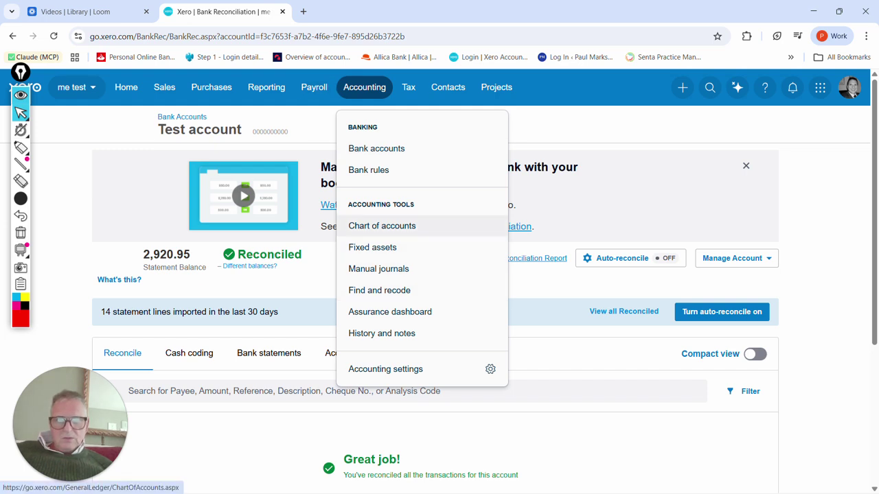
pyautogui.click(266, 87)
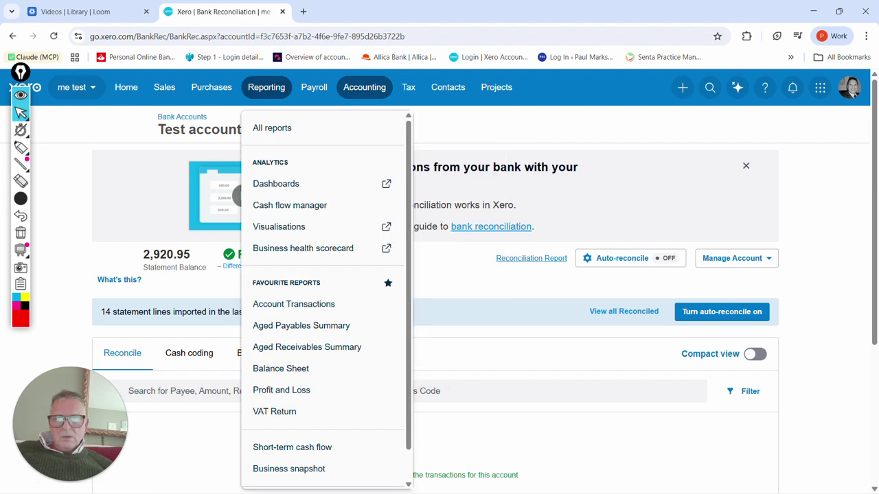
pyautogui.click(281, 390)
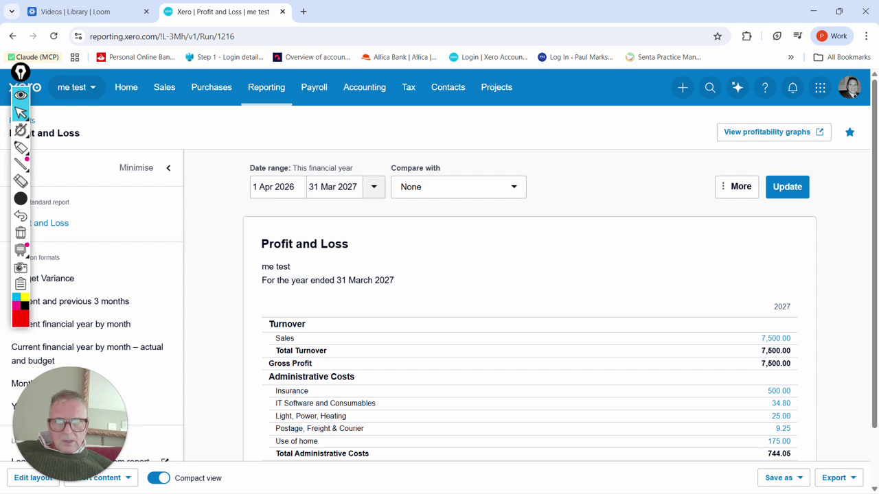
pyautogui.click(374, 187)
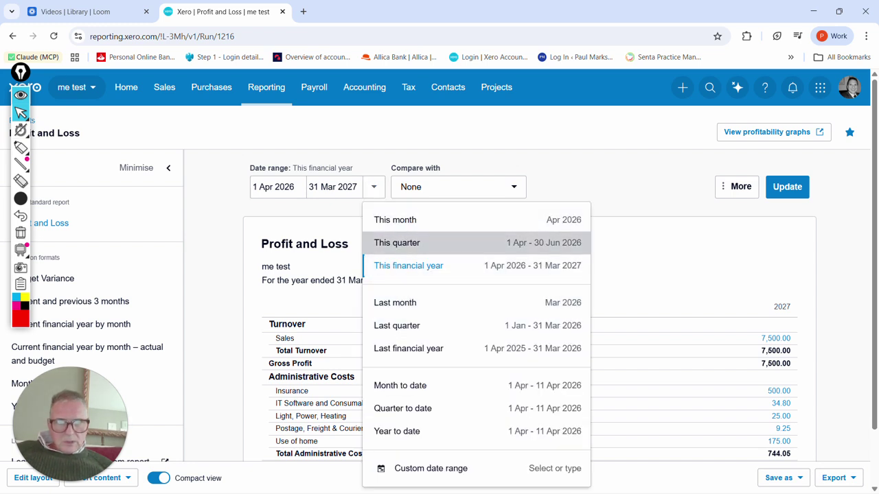
pyautogui.click(396, 242)
pyautogui.click(787, 187)
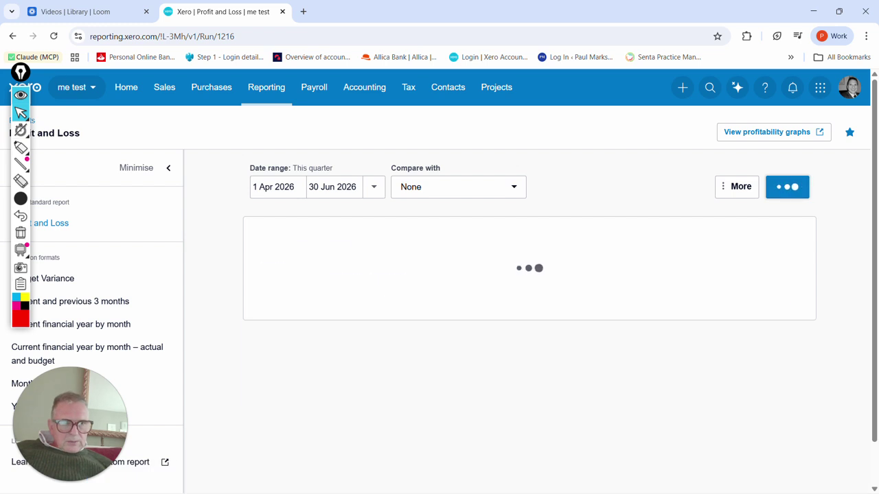
# - Drill into the report's Light, Power, Heating amount and open the EDF Energy - Business electric transaction behind it
pyautogui.scroll(-1, 440, 274)
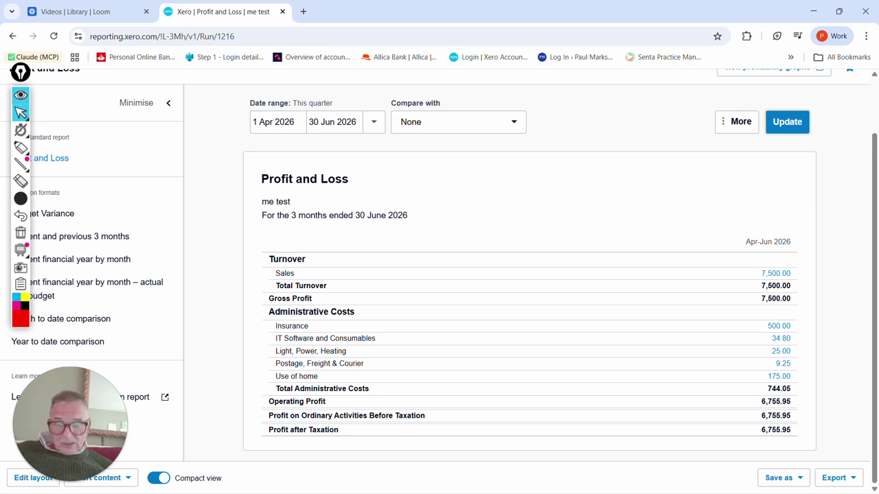
pyautogui.click(781, 351)
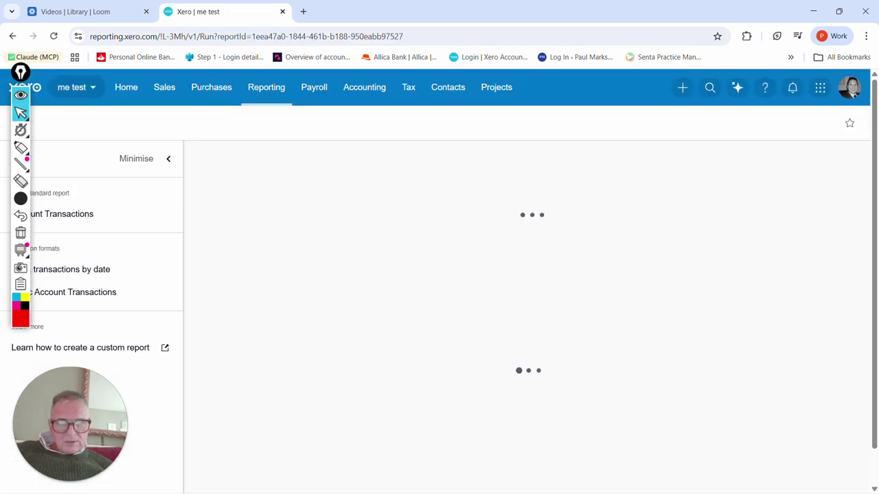
pyautogui.scroll(-1, 485, 344)
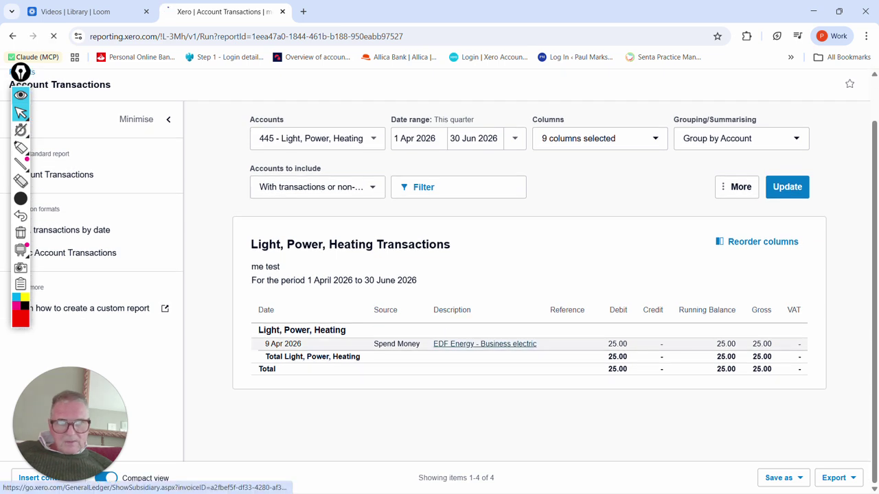
pyautogui.click(484, 343)
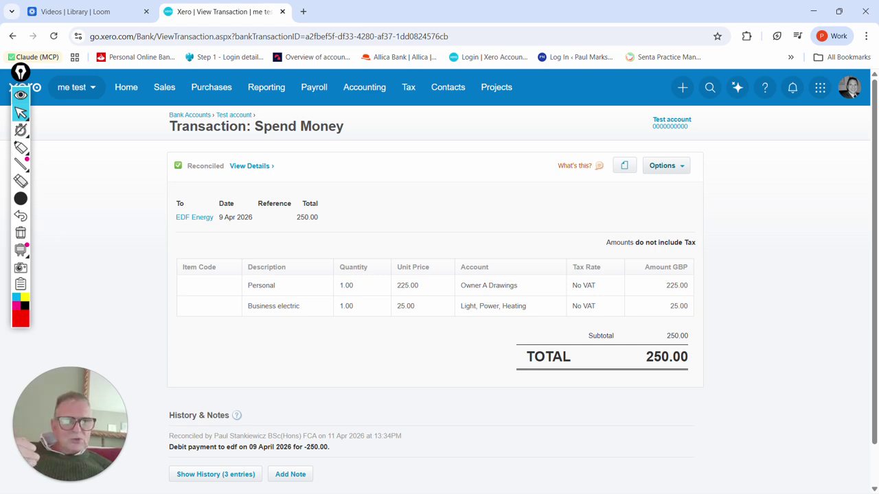
# - Edit the EDF Energy transaction to recode its Business electric line to 470 - Use of home, and update it
pyautogui.click(665, 165)
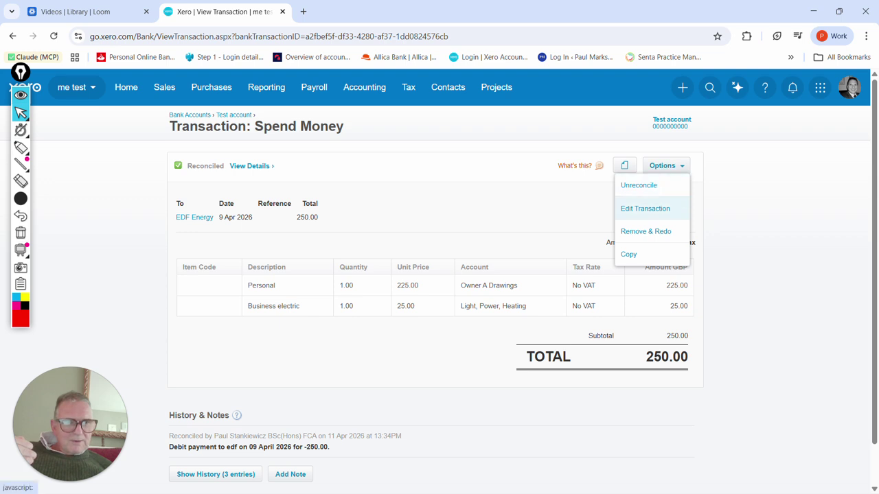
pyautogui.click(644, 209)
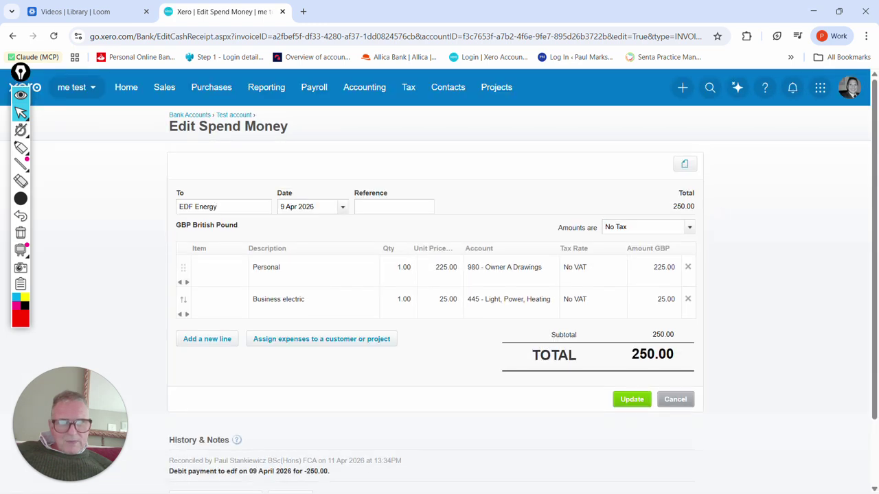
pyautogui.click(522, 300)
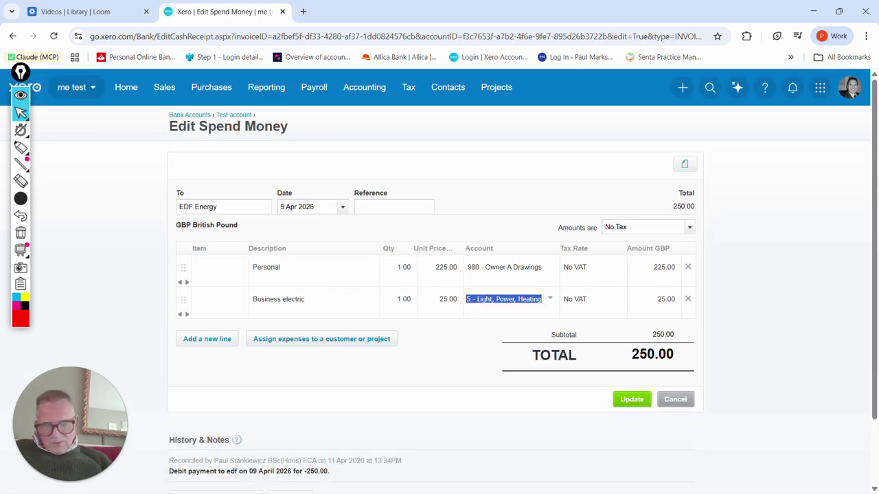
pyautogui.write('use of home')
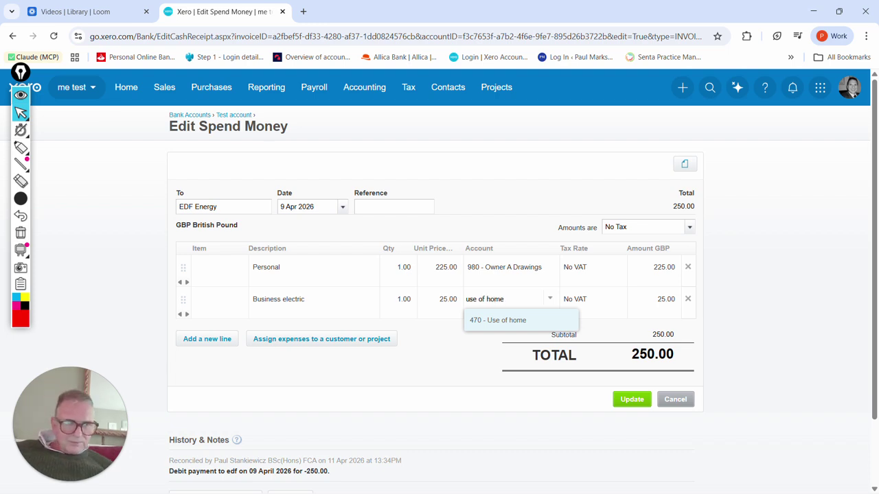
pyautogui.press('Return')
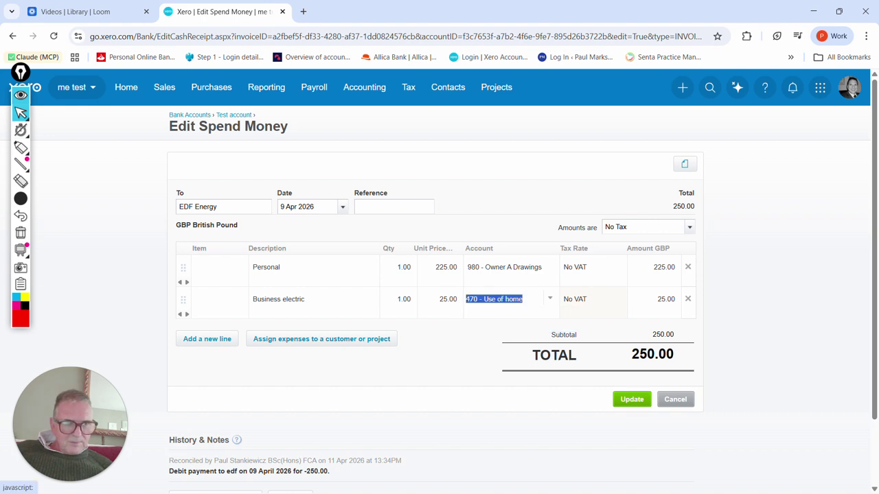
pyautogui.click(632, 400)
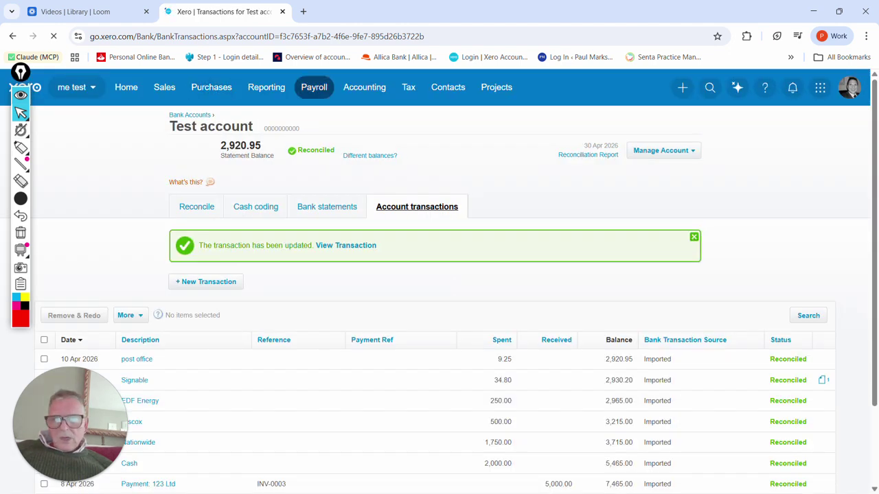
# - Reopen the Profit and Loss report and update it for This quarter to check the recoded electric cost
pyautogui.click(266, 87)
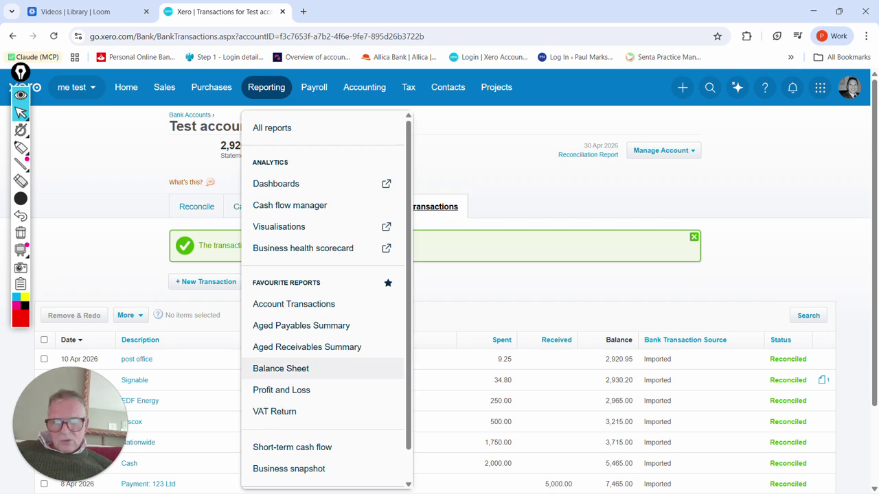
pyautogui.click(282, 390)
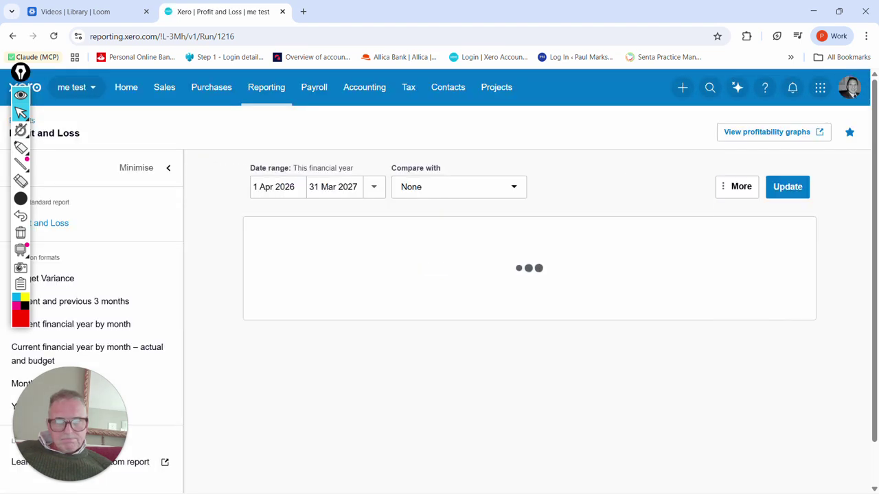
pyautogui.click(373, 187)
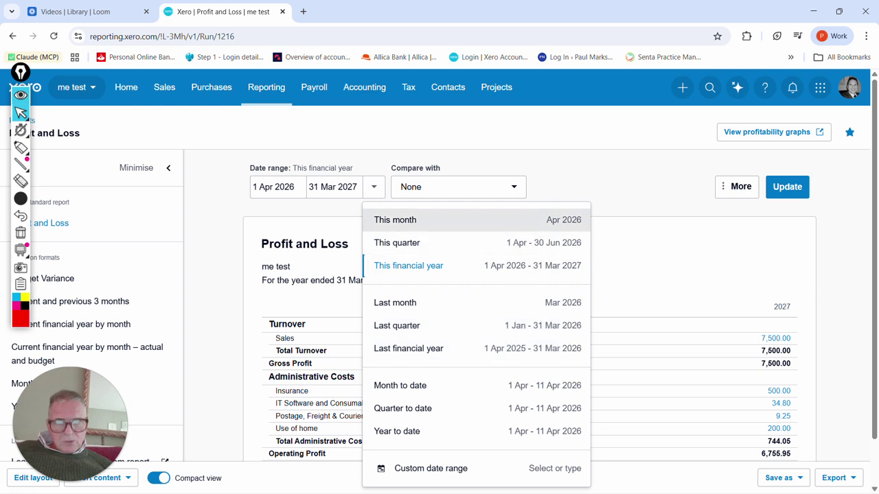
pyautogui.click(397, 242)
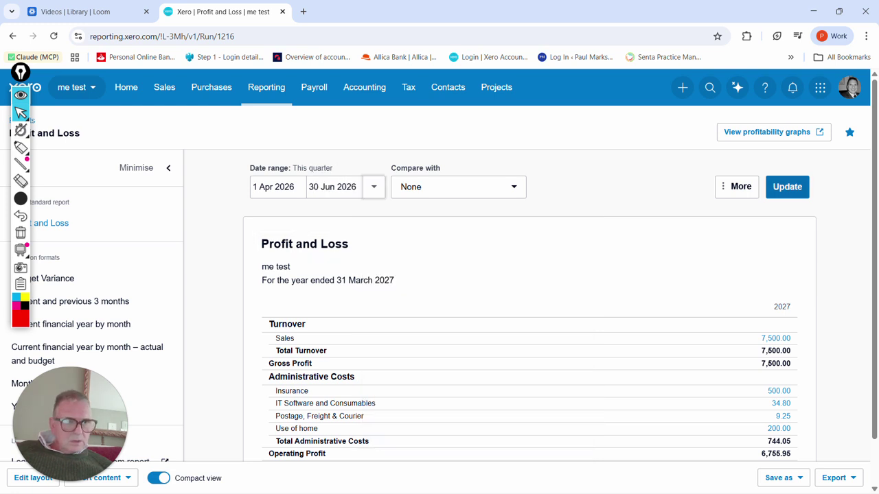
pyautogui.click(786, 187)
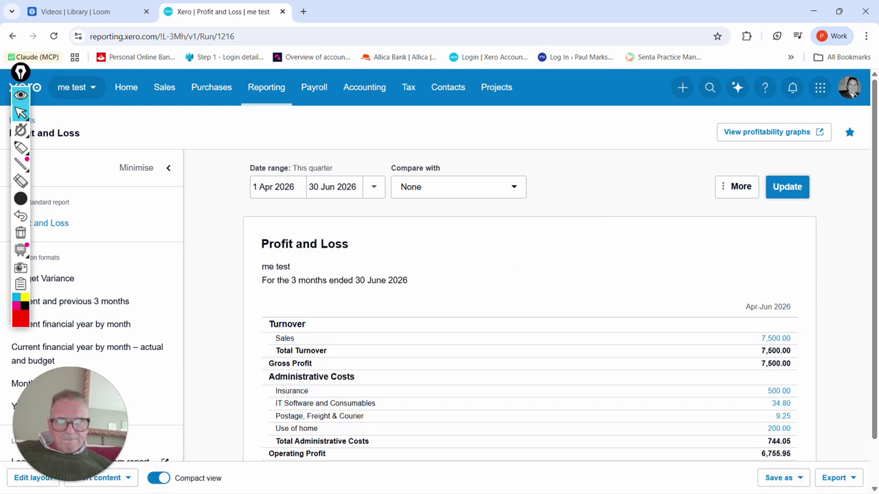
# - Drill into the Profit and Loss report's Use of home amount and examine its account transactions
pyautogui.scroll(-2, 439, 275)
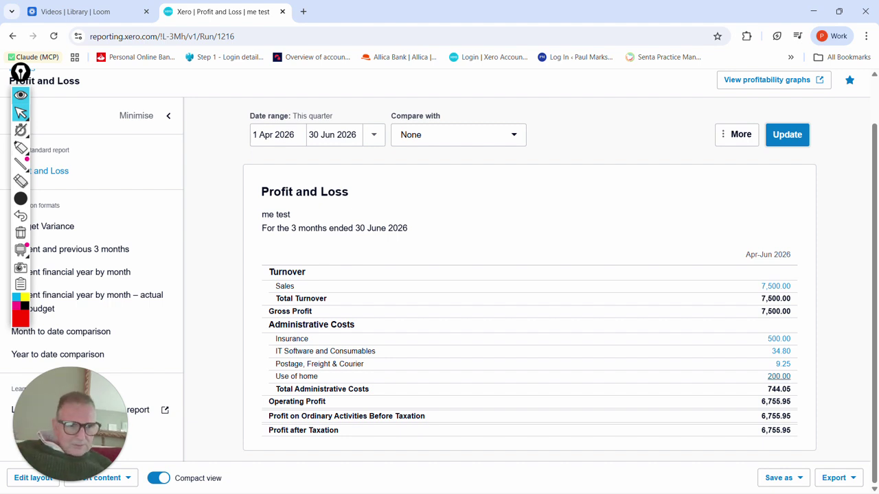
pyautogui.click(779, 376)
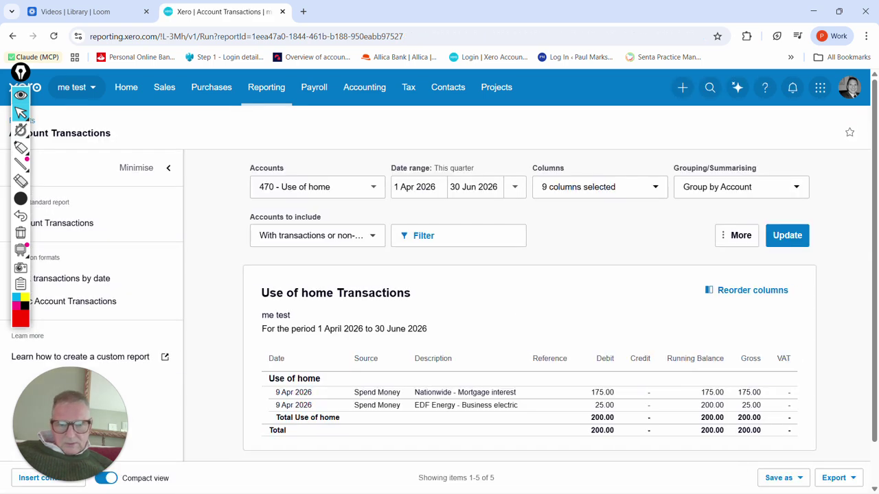
pyautogui.scroll(-1, 446, 344)
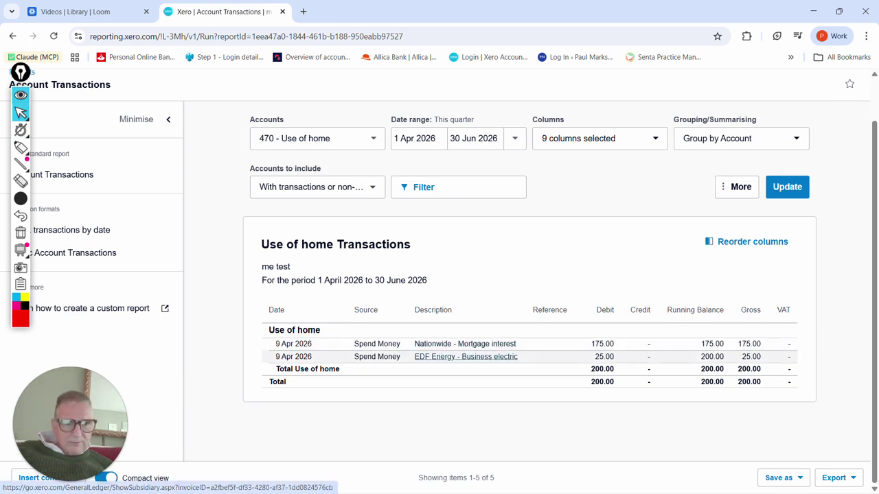
pyautogui.scroll(1, 439, 274)
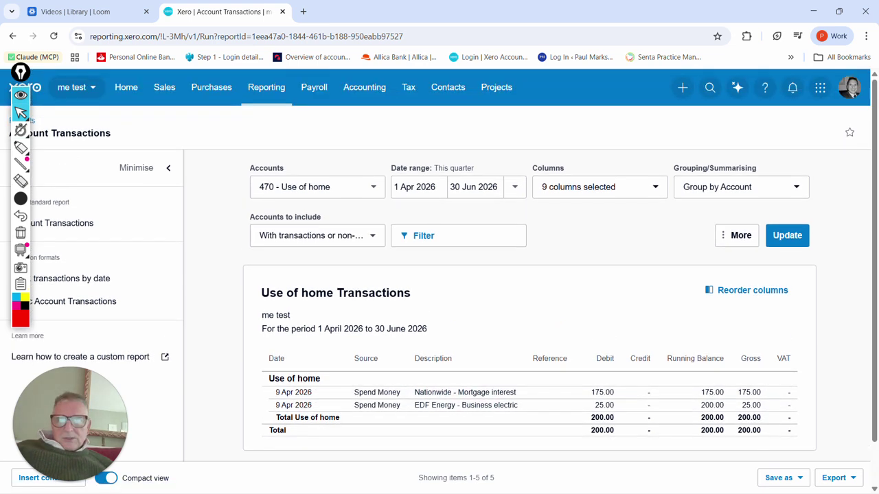